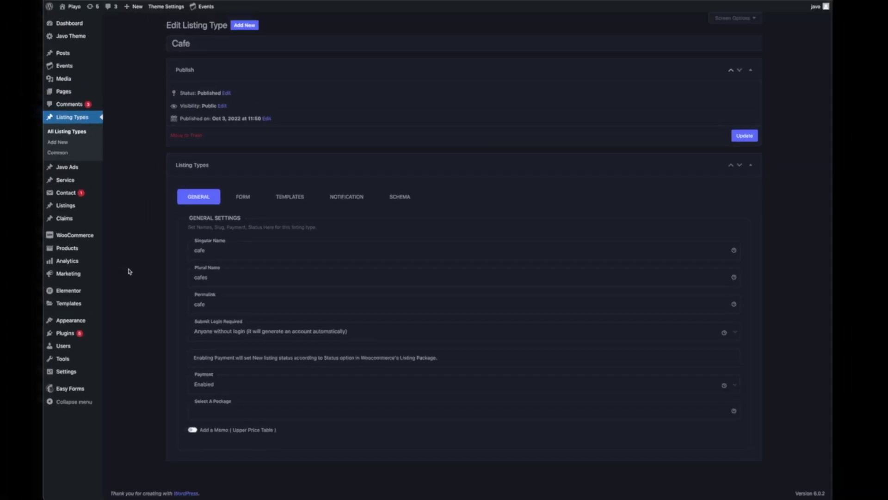
Open the list of all products in a separate browser tab and switch to it.
{"action": "mouse_move", "coordinate": [99, 264]}
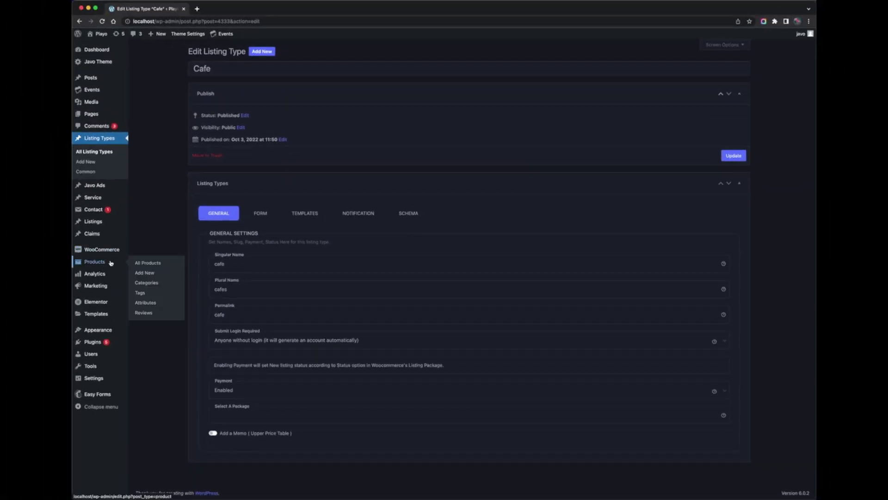
{"action": "left_click", "coordinate": [149, 263], "text": "super"}
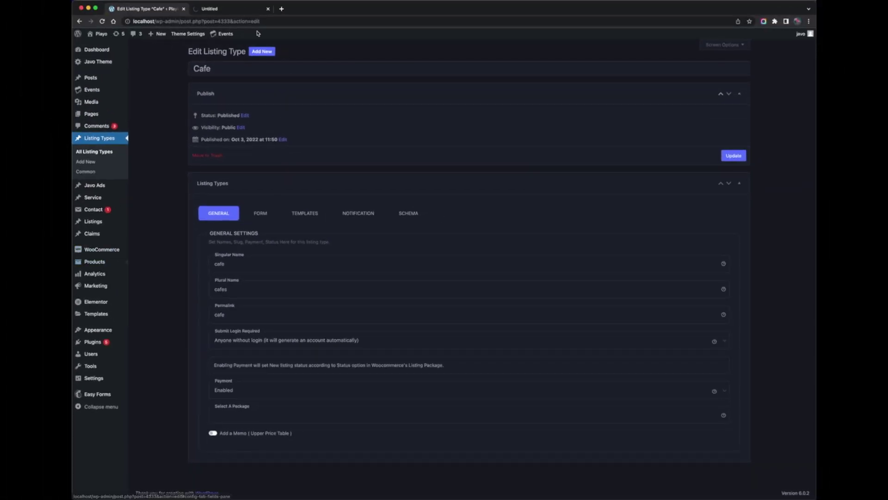
{"action": "left_click", "coordinate": [230, 10]}
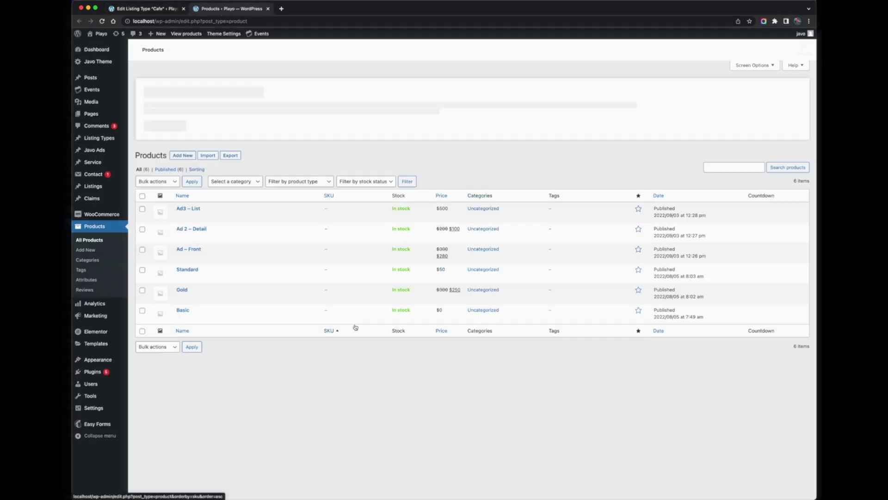
{"action": "scroll", "coordinate": [73, 271], "scroll_direction": "down", "scroll_amount": 1}
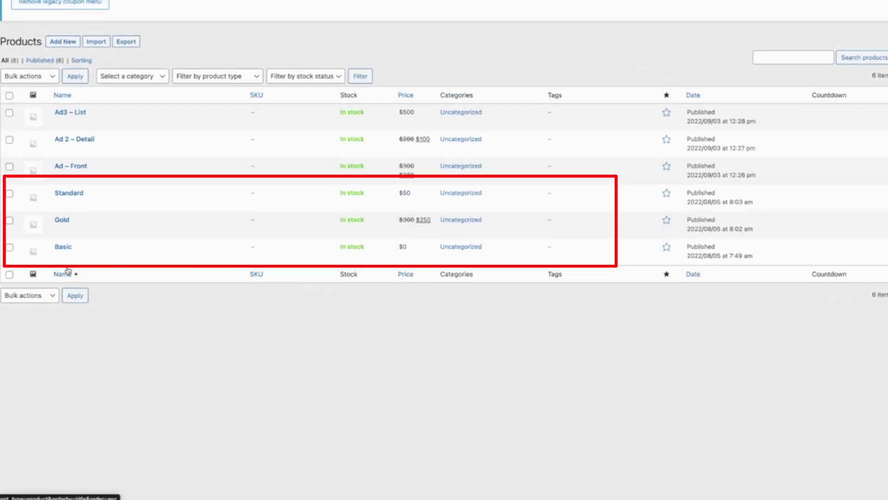
Open the Basic, Standard and Gold products for editing in separate tabs and switch to the Basic product.
{"action": "mouse_move", "coordinate": [52, 169]}
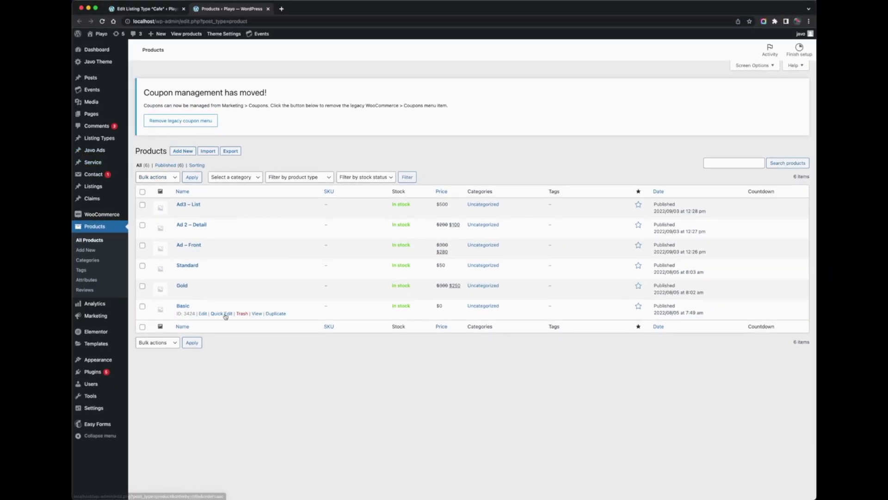
{"action": "mouse_move", "coordinate": [193, 314]}
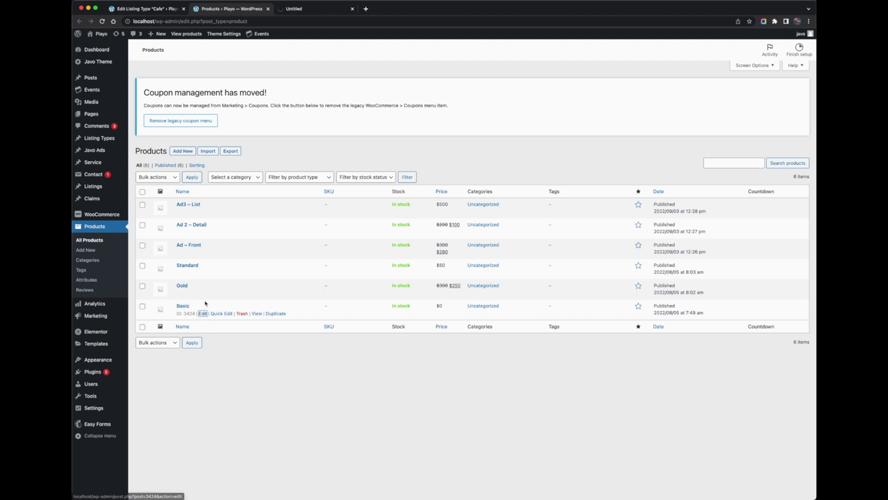
{"action": "left_click", "coordinate": [204, 273], "text": "super"}
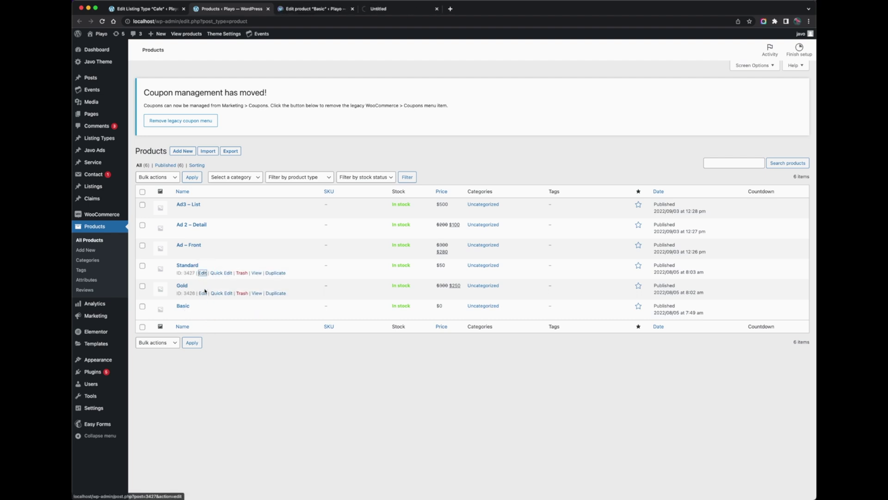
{"action": "left_click", "coordinate": [202, 292], "text": "super"}
{"action": "left_click", "coordinate": [322, 8]}
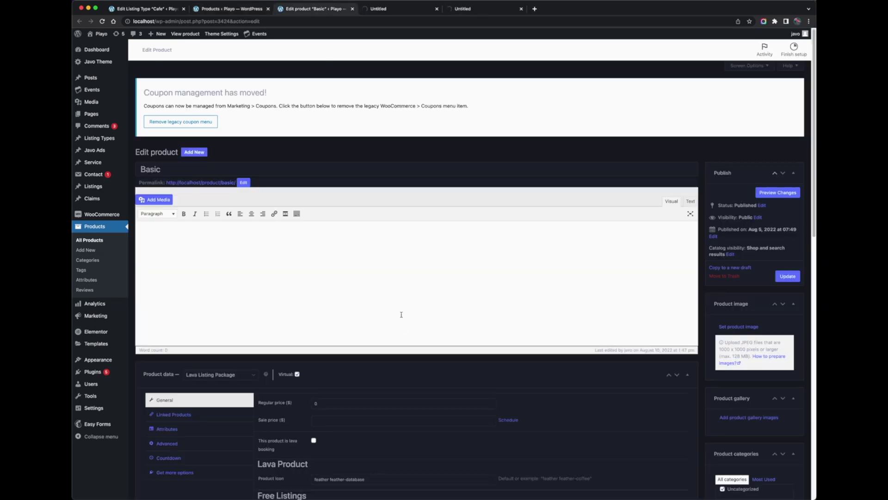
Examine the Basic product's data: product type, prices, product icon, free listing option and package options.
{"action": "scroll", "coordinate": [403, 375], "scroll_direction": "down", "scroll_amount": 5}
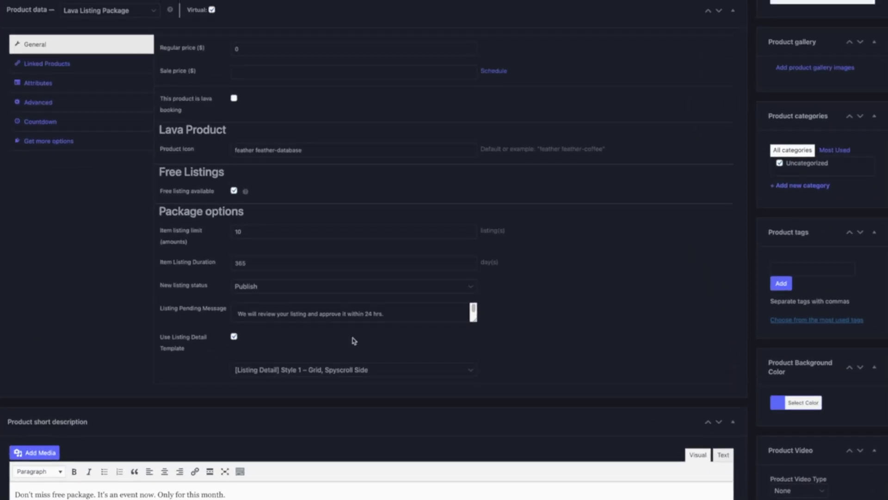
{"action": "scroll", "coordinate": [354, 341], "scroll_direction": "up", "scroll_amount": 4}
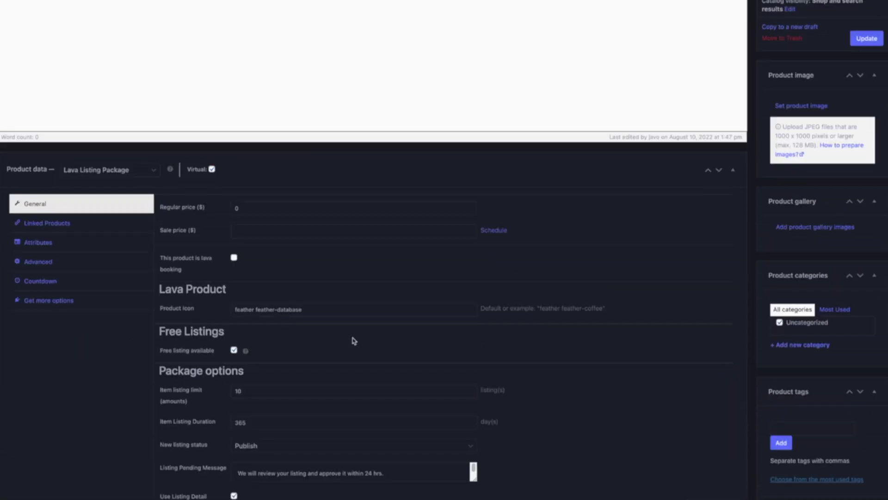
{"action": "scroll", "coordinate": [252, 115], "scroll_direction": "down", "scroll_amount": 2}
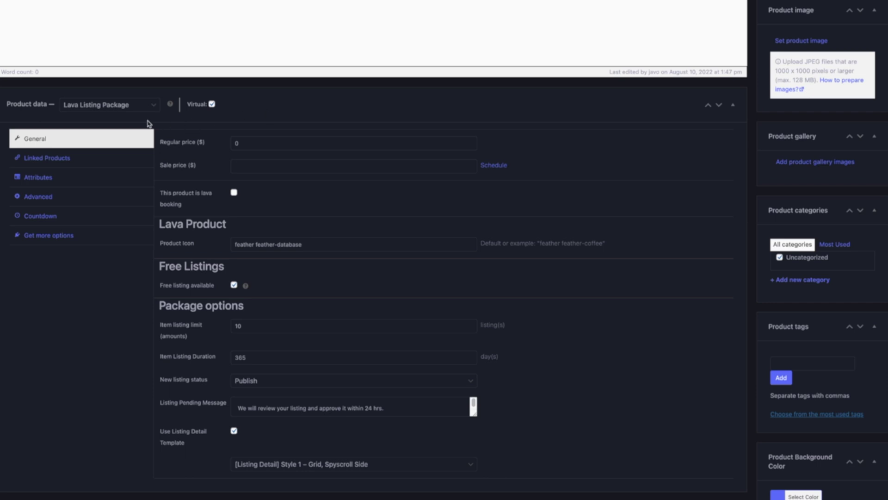
{"action": "left_click", "coordinate": [133, 108]}
{"action": "left_click", "coordinate": [131, 106]}
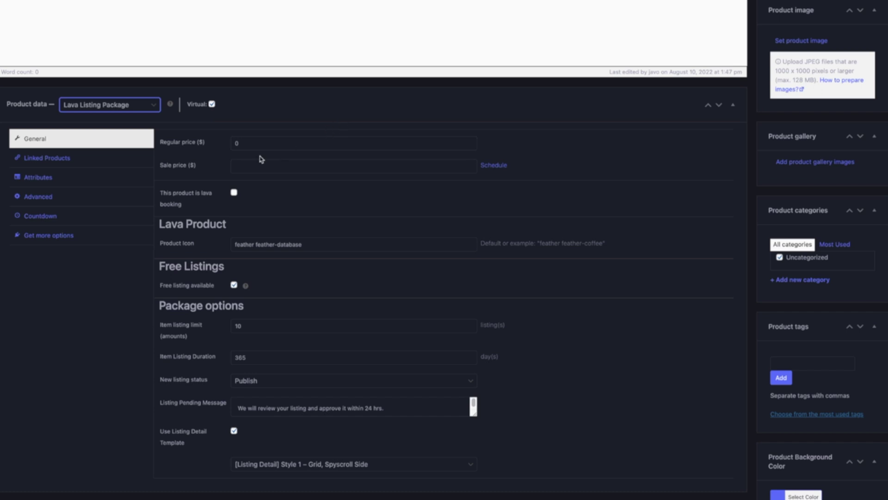
{"action": "left_click", "coordinate": [266, 136]}
{"action": "scroll", "coordinate": [578, 146], "scroll_direction": "down", "scroll_amount": 1}
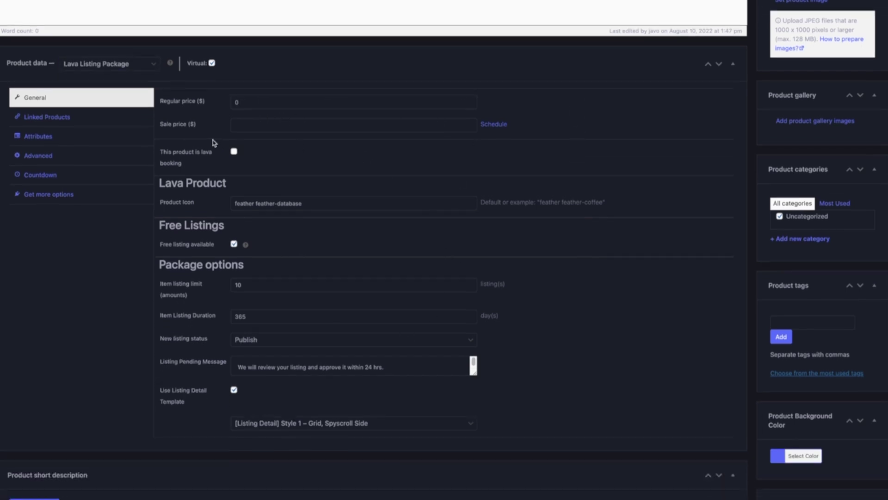
{"action": "scroll", "coordinate": [354, 160], "scroll_direction": "down", "scroll_amount": 1}
{"action": "triple_click", "coordinate": [324, 188]}
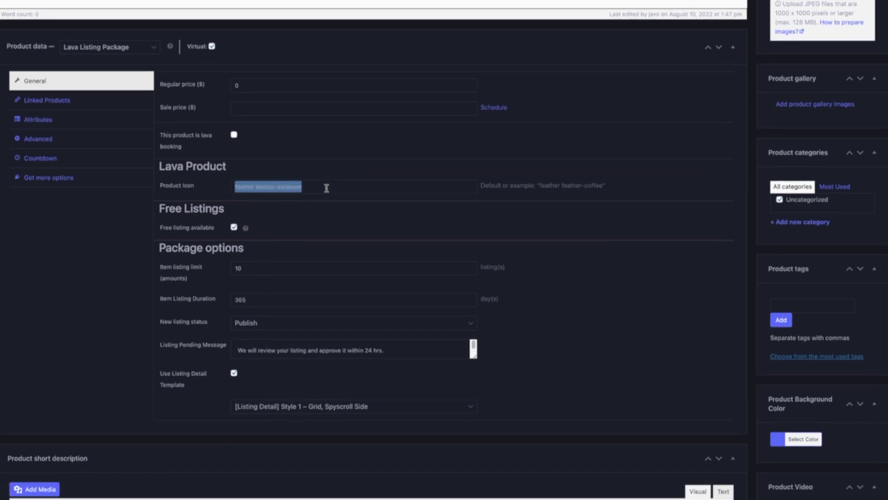
{"action": "left_click", "coordinate": [375, 210]}
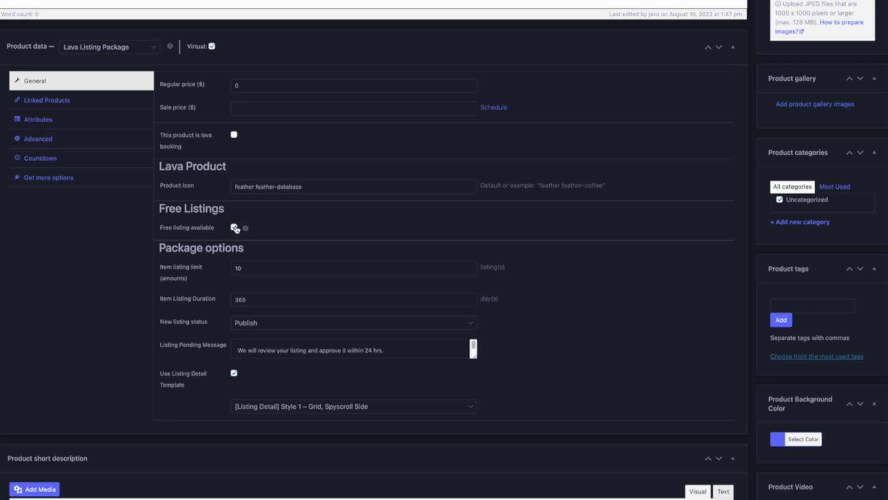
{"action": "scroll", "coordinate": [235, 229], "scroll_direction": "down", "scroll_amount": 1}
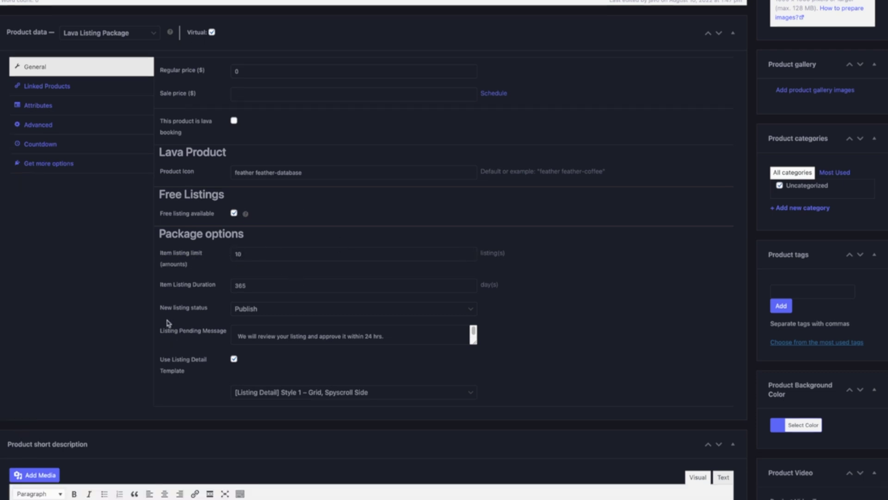
Set the Basic package's item listing limit to 5, listing duration to 60 days and new listing status to Pending.
{"action": "double_click", "coordinate": [255, 254]}
{"action": "type", "text": "5"}
{"action": "double_click", "coordinate": [262, 285]}
{"action": "type", "text": "60"}
{"action": "scroll", "coordinate": [258, 308], "scroll_direction": "down", "scroll_amount": 1}
{"action": "left_click", "coordinate": [258, 305]}
{"action": "left_click", "coordinate": [266, 301]}
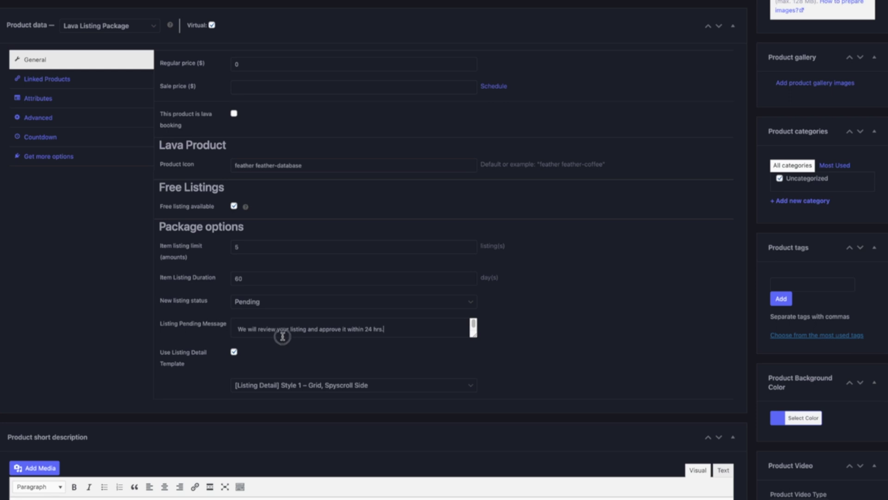
{"action": "key", "text": "Return"}
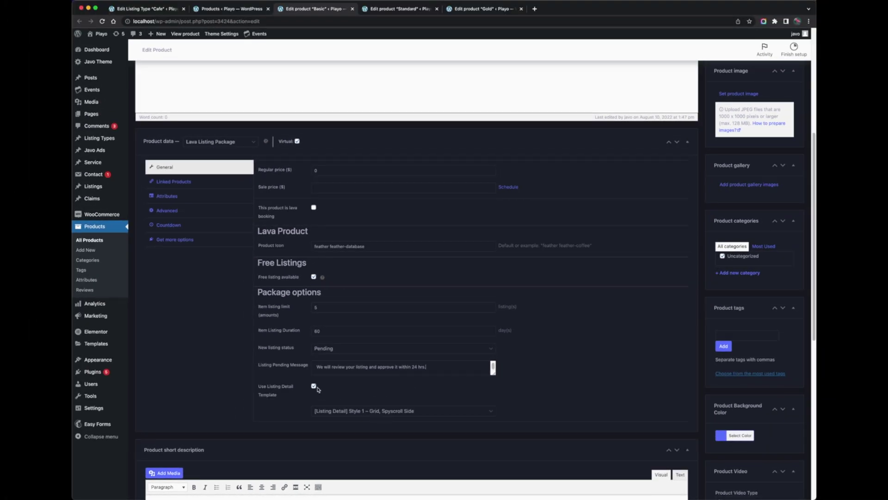
Compare the package options of the Standard and Gold products, and return to the Basic product.
{"action": "left_click", "coordinate": [397, 9]}
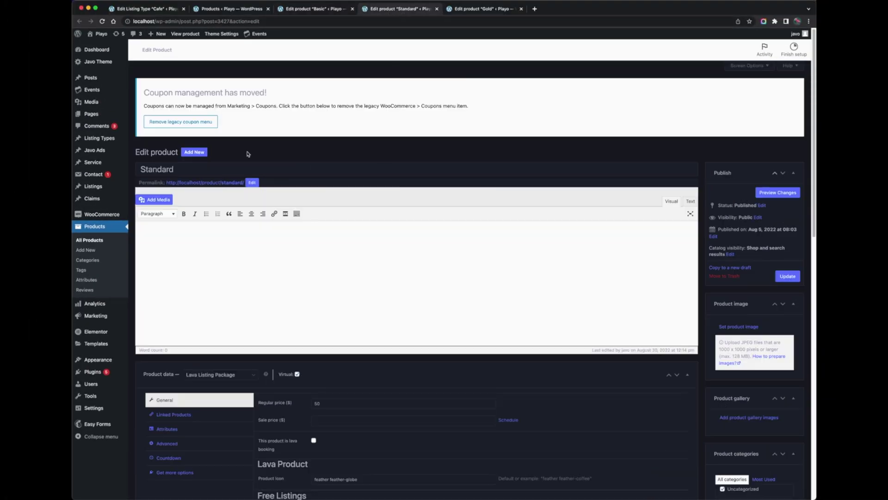
{"action": "scroll", "coordinate": [204, 166], "scroll_direction": "down", "scroll_amount": 6}
{"action": "scroll", "coordinate": [323, 231], "scroll_direction": "up", "scroll_amount": 2}
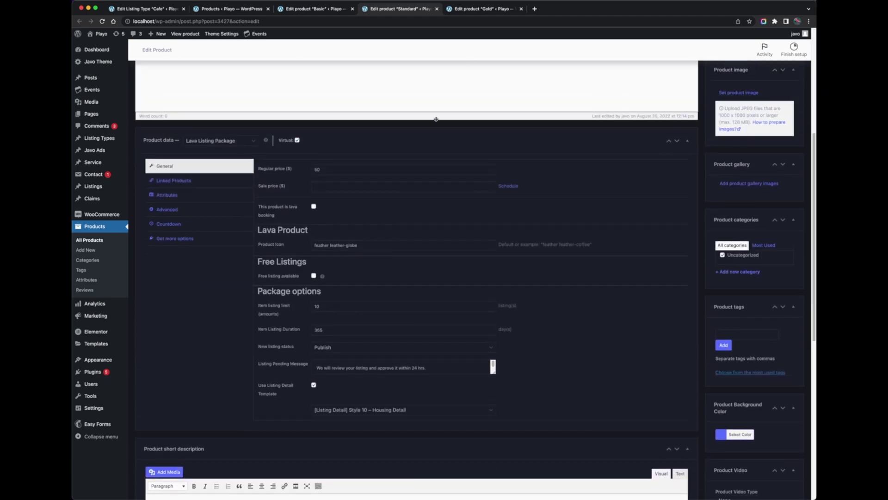
{"action": "left_click", "coordinate": [493, 13]}
{"action": "scroll", "coordinate": [392, 301], "scroll_direction": "down", "scroll_amount": 5}
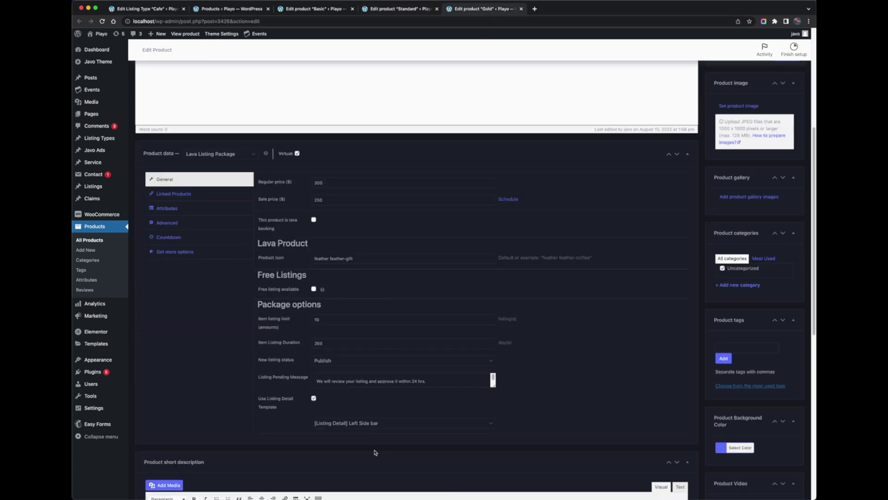
{"action": "key", "text": "super+3"}
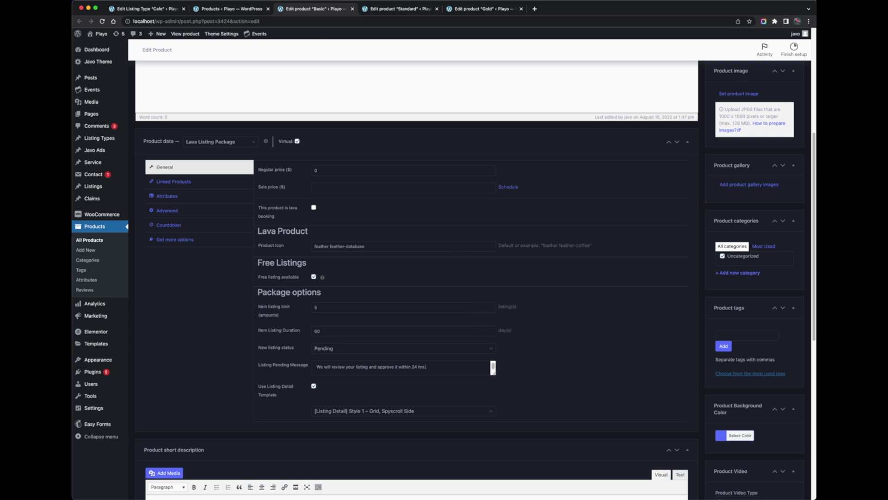
Set the Standard package's item listing limit to 3 and check its listing duration and new listing status.
{"action": "left_click", "coordinate": [388, 12]}
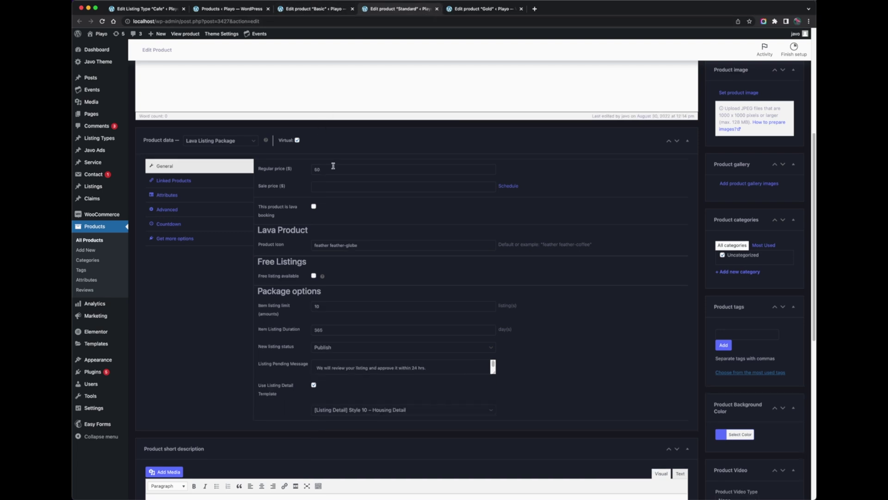
{"action": "scroll", "coordinate": [387, 284], "scroll_direction": "down", "scroll_amount": 1}
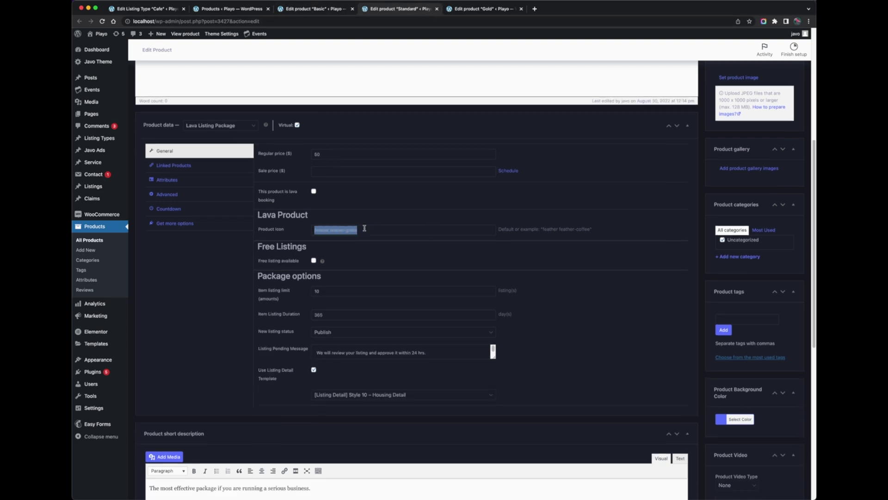
{"action": "left_click", "coordinate": [327, 291]}
{"action": "double_click", "coordinate": [327, 291]}
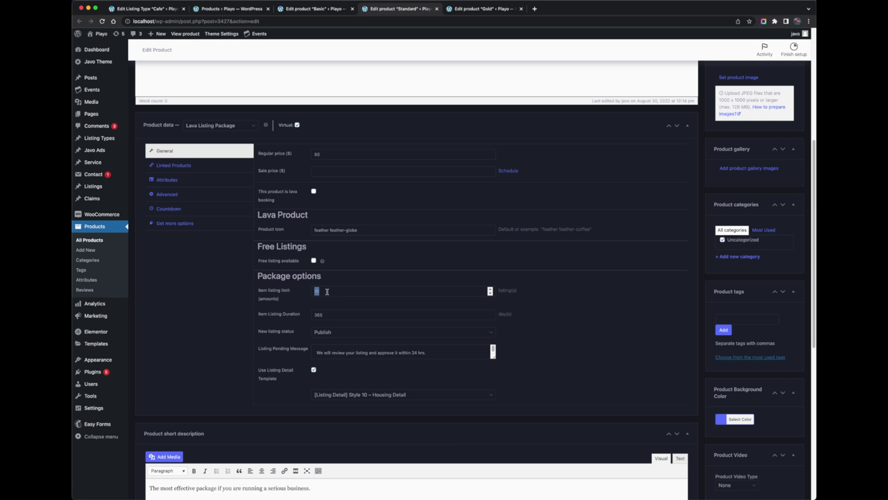
{"action": "type", "text": "3"}
{"action": "left_click", "coordinate": [318, 315]}
{"action": "left_click", "coordinate": [344, 331]}
{"action": "left_click", "coordinate": [344, 336]}
Review the Gold product's regular price, sale price, product icon and item listing limit.
{"action": "left_click", "coordinate": [487, 13]}
{"action": "double_click", "coordinate": [336, 181]}
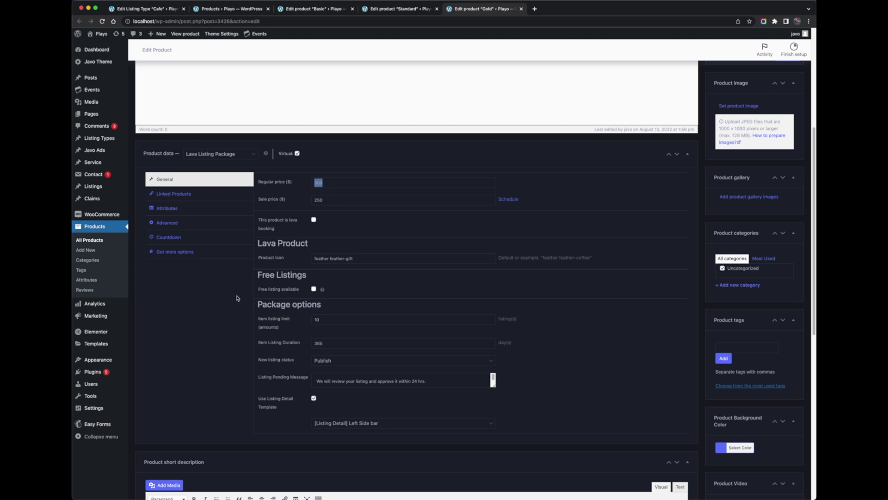
{"action": "left_click", "coordinate": [334, 198]}
{"action": "triple_click", "coordinate": [365, 254]}
{"action": "left_click", "coordinate": [221, 366]}
{"action": "scroll", "coordinate": [219, 367], "scroll_direction": "down", "scroll_amount": 2}
{"action": "left_click", "coordinate": [354, 275]}
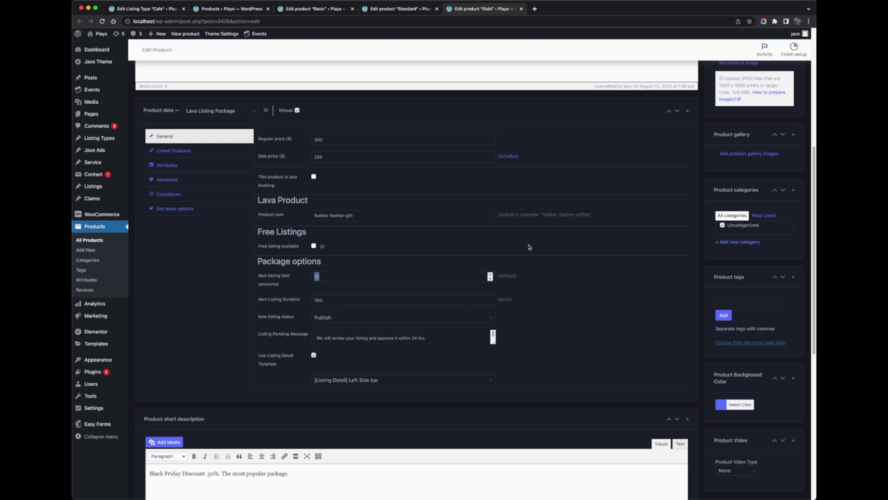
{"action": "left_click", "coordinate": [546, 321]}
Assign the Basic, Standard and Gold packages to the Cafe listing type.
{"action": "scroll", "coordinate": [568, 354], "scroll_direction": "up", "scroll_amount": 3}
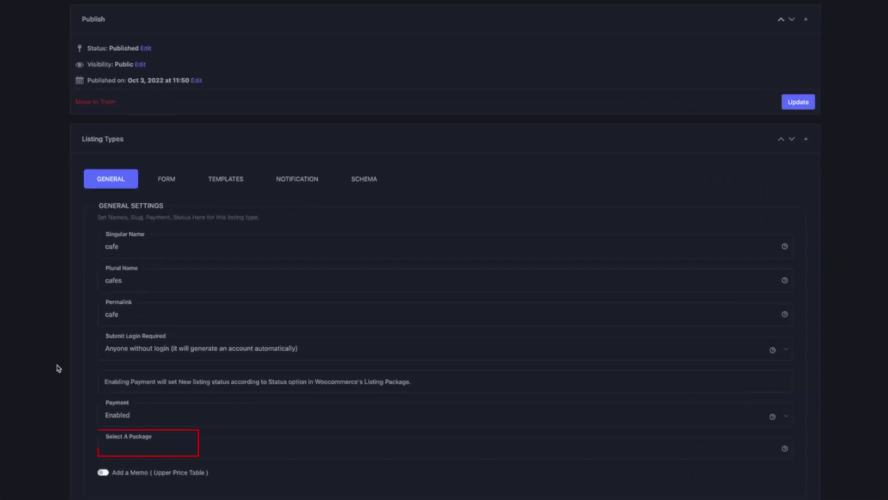
{"action": "left_click", "coordinate": [135, 444]}
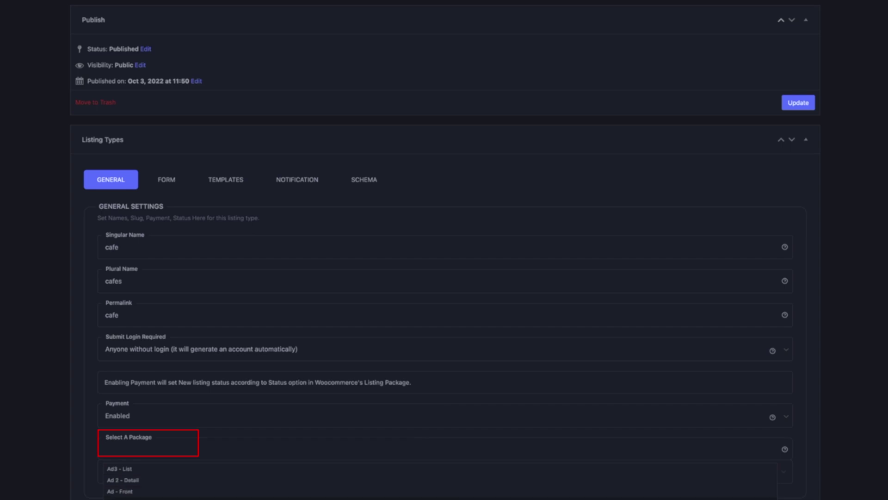
{"action": "left_click", "coordinate": [116, 469]}
{"action": "left_click", "coordinate": [120, 468]}
{"action": "left_click", "coordinate": [119, 468]}
{"action": "left_click", "coordinate": [52, 468]}
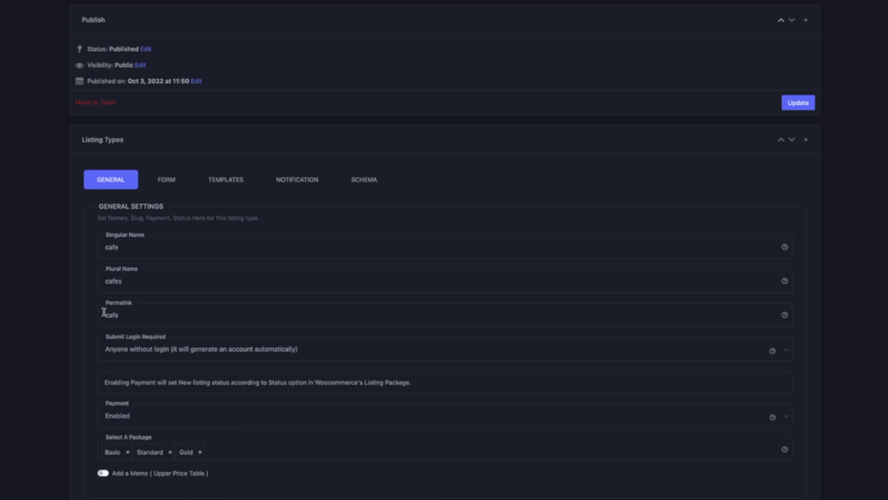
Enable the memo above the price table and enter "Please select one of them or this is the memo".
{"action": "left_click", "coordinate": [142, 479]}
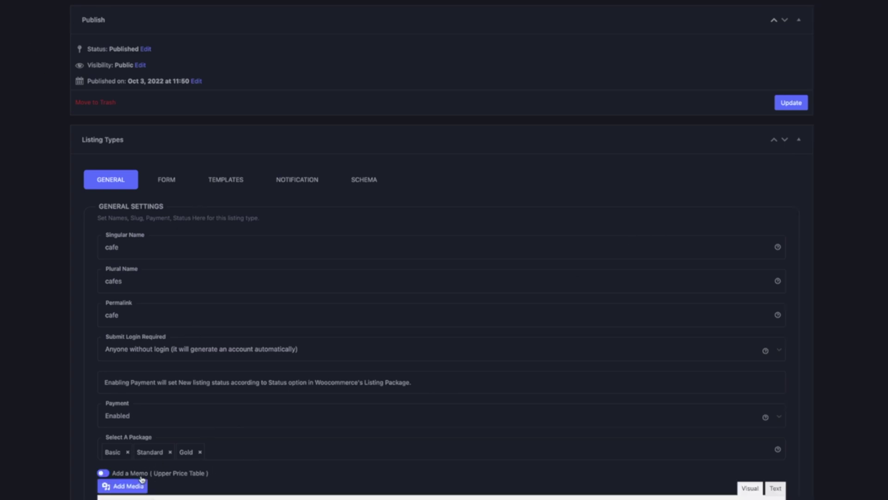
{"action": "scroll", "coordinate": [298, 462], "scroll_direction": "down", "scroll_amount": 4}
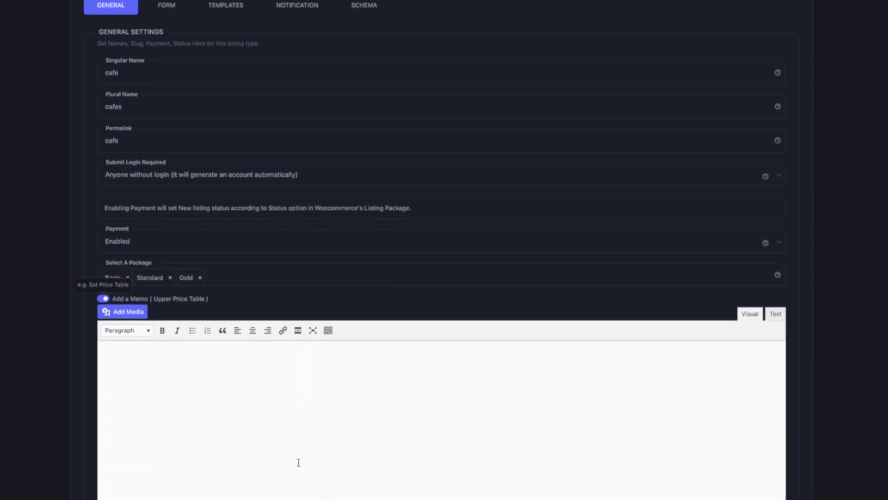
{"action": "scroll", "coordinate": [298, 463], "scroll_direction": "down", "scroll_amount": 1}
{"action": "left_click", "coordinate": [304, 385]}
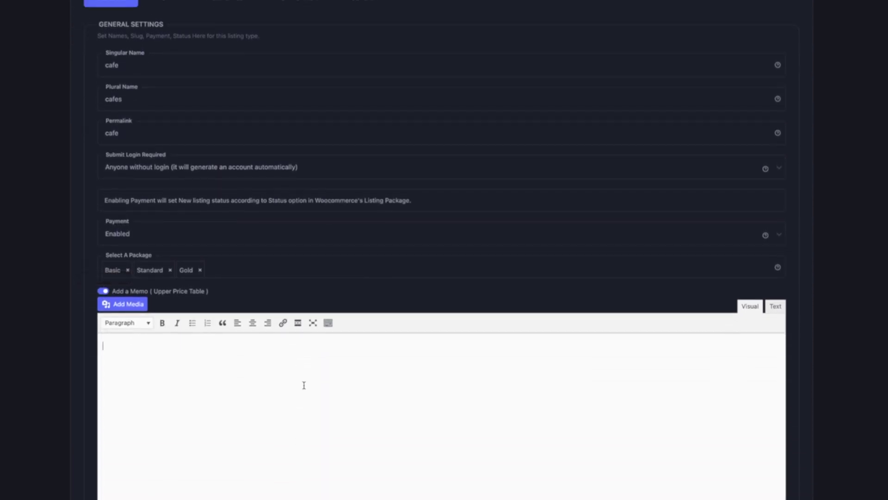
{"action": "type", "text": "Please select one of them or this is the"}
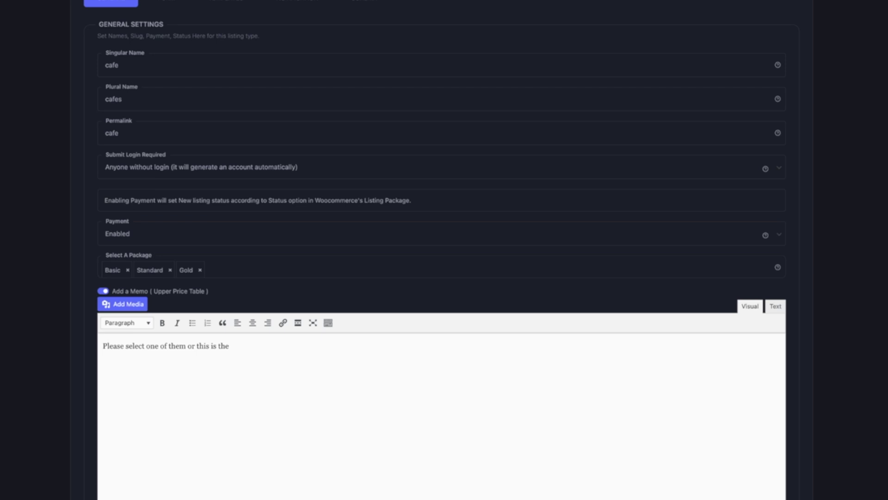
{"action": "type", "text": " memo"}
Update the Cafe listing type to save its package and memo settings.
{"action": "scroll", "coordinate": [798, 293], "scroll_direction": "up", "scroll_amount": 4}
{"action": "left_click", "coordinate": [802, 101]}
{"action": "scroll", "coordinate": [570, 381], "scroll_direction": "down", "scroll_amount": 1}
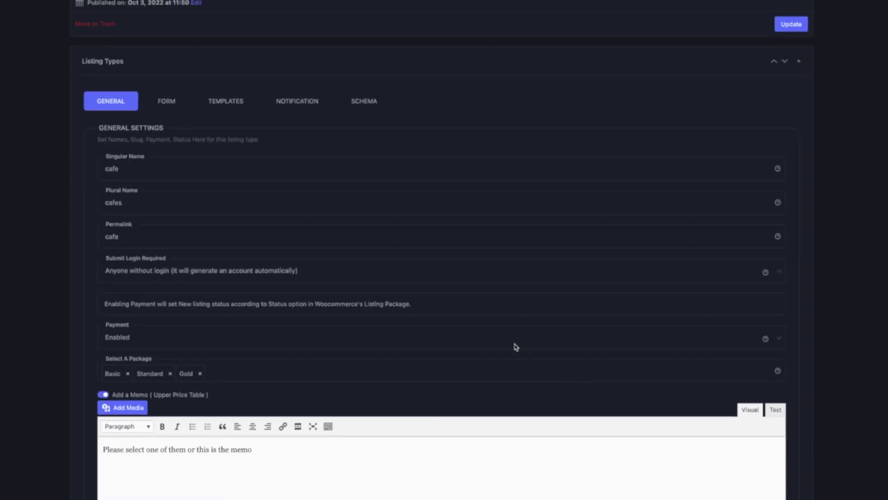
Review the package option of the TagLine field in the Cafe listing type's form builder.
{"action": "left_click", "coordinate": [171, 104]}
{"action": "scroll", "coordinate": [88, 315], "scroll_direction": "down", "scroll_amount": 5}
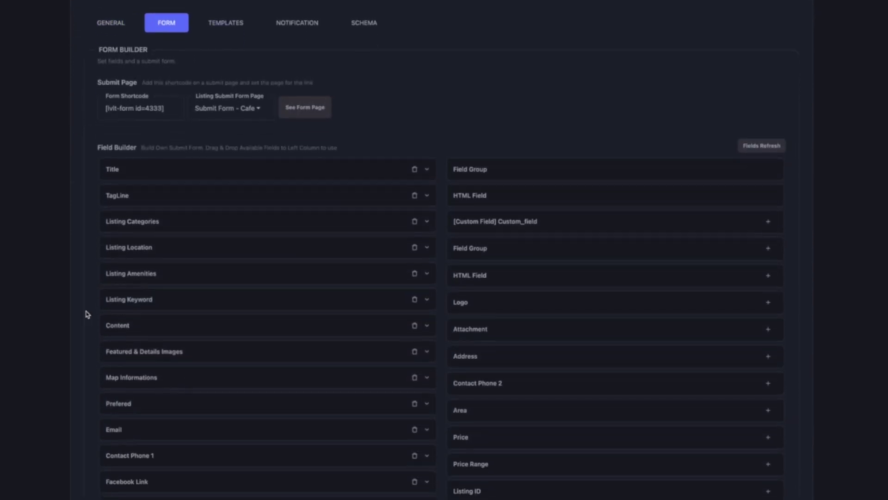
{"action": "left_click", "coordinate": [427, 76]}
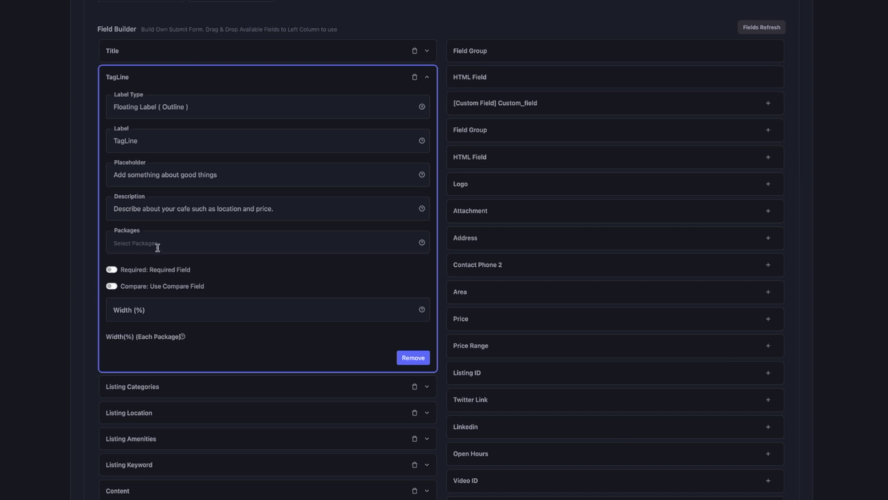
{"action": "left_click", "coordinate": [427, 77]}
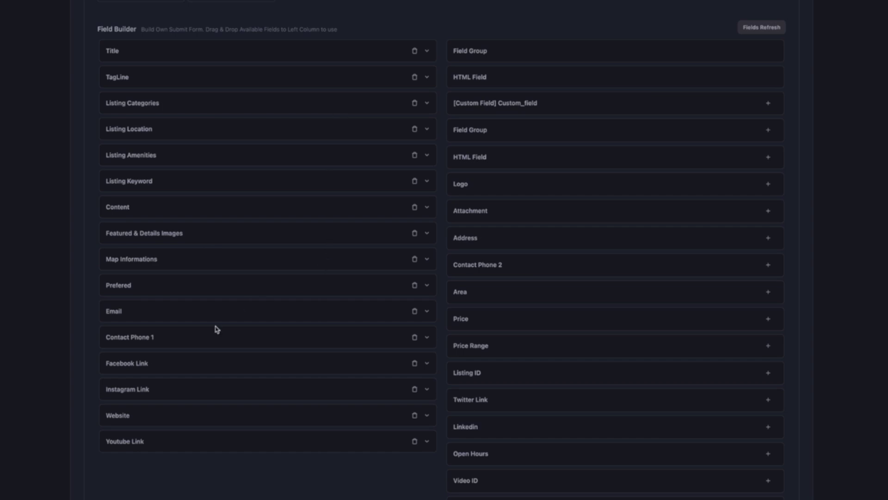
Mark the Title, Content, Featured & Details Images and Email fields in the field builder list.
{"action": "left_click", "coordinate": [258, 55]}
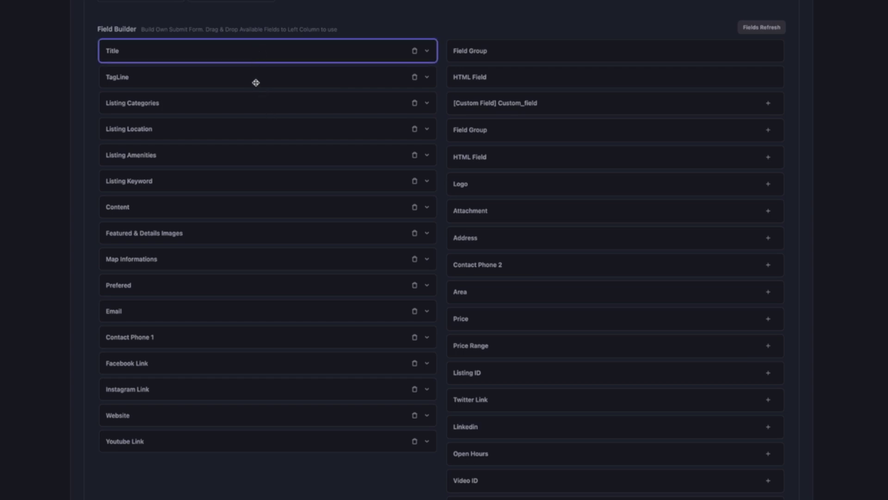
{"action": "left_click", "coordinate": [197, 209]}
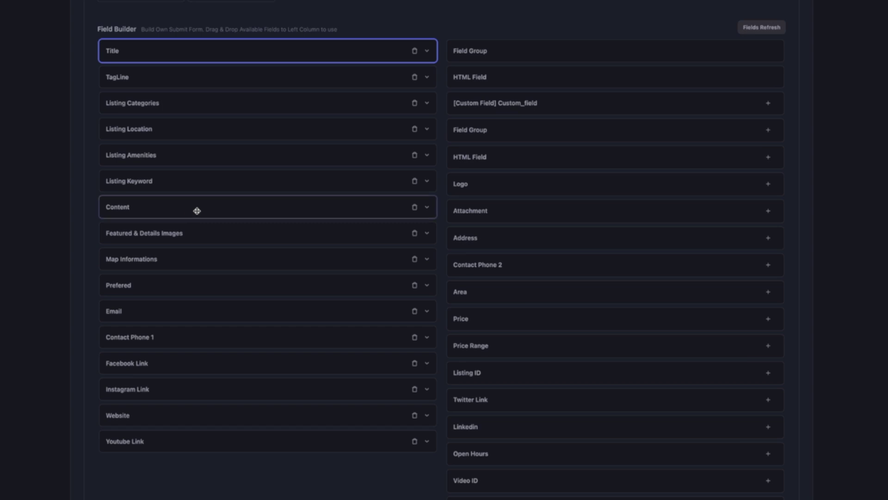
{"action": "left_click", "coordinate": [207, 238]}
{"action": "left_click", "coordinate": [260, 314]}
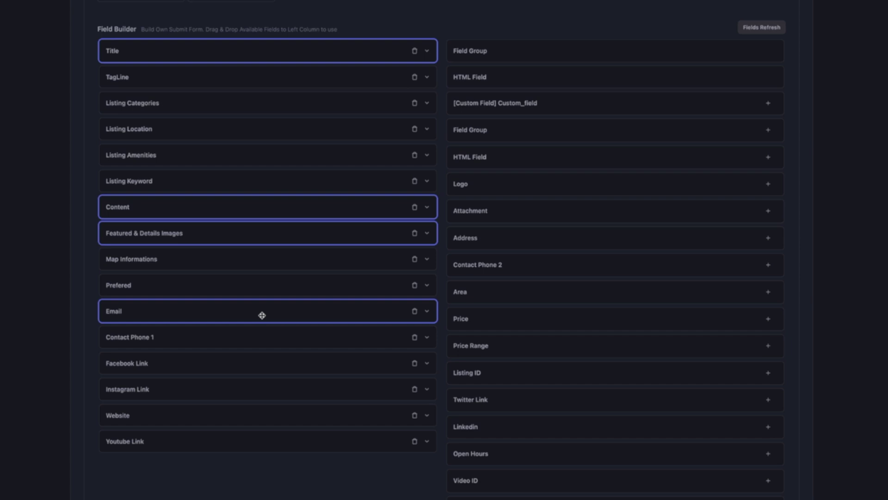
Assign the Basic package to the Title field of the Cafe form.
{"action": "left_click", "coordinate": [427, 52]}
{"action": "left_click", "coordinate": [217, 225]}
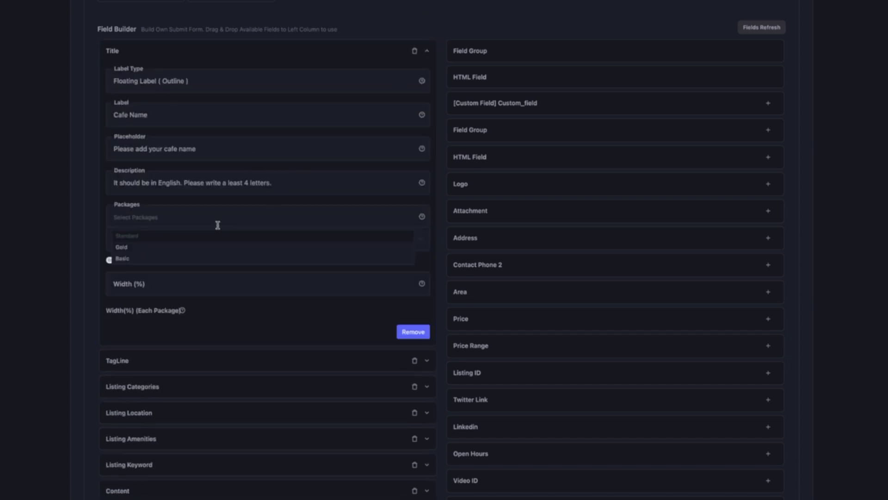
{"action": "left_click", "coordinate": [181, 259]}
Assign the Basic package to the Content field of the Cafe form.
{"action": "scroll", "coordinate": [88, 319], "scroll_direction": "down", "scroll_amount": 4}
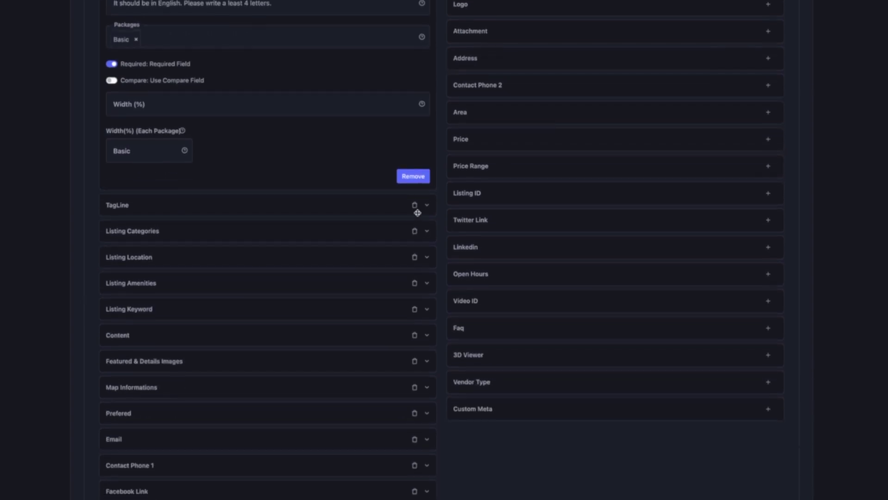
{"action": "left_click", "coordinate": [427, 336]}
{"action": "scroll", "coordinate": [273, 279], "scroll_direction": "down", "scroll_amount": 5}
{"action": "left_click", "coordinate": [262, 271]}
{"action": "left_click", "coordinate": [209, 311]}
{"action": "left_click", "coordinate": [57, 343]}
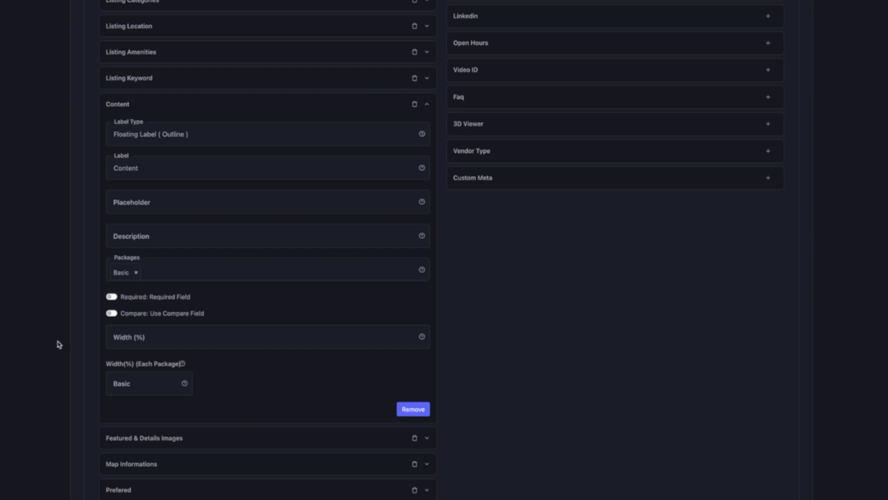
Assign the Basic package to the Featured & Details Images field and set its Basic maximum detail images to 1.
{"action": "scroll", "coordinate": [57, 343], "scroll_direction": "down", "scroll_amount": 4}
{"action": "left_click", "coordinate": [426, 273]}
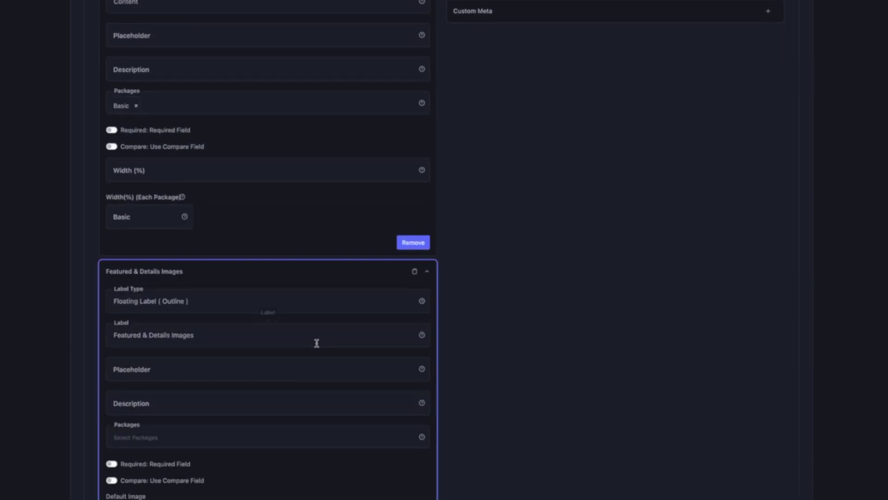
{"action": "scroll", "coordinate": [317, 341], "scroll_direction": "down", "scroll_amount": 5}
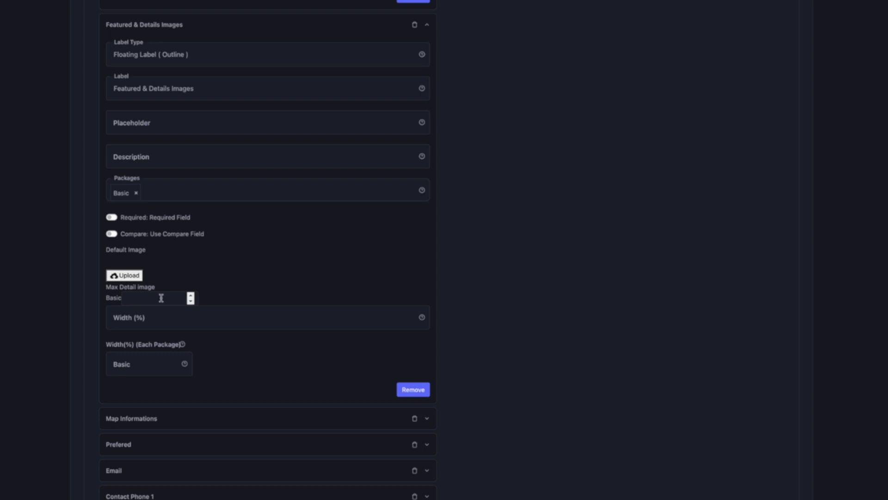
{"action": "left_click", "coordinate": [143, 296]}
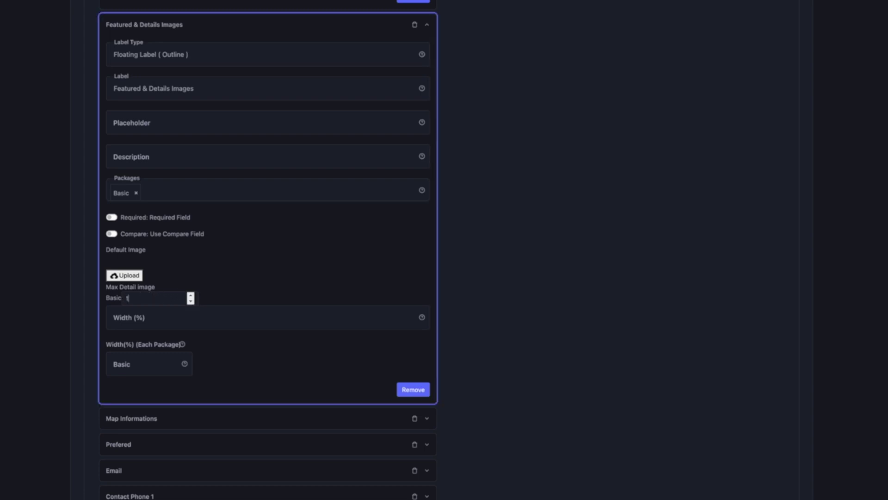
{"action": "left_click", "coordinate": [59, 355]}
Open the Email field's settings and update the Cafe listing type.
{"action": "scroll", "coordinate": [59, 355], "scroll_direction": "down", "scroll_amount": 3}
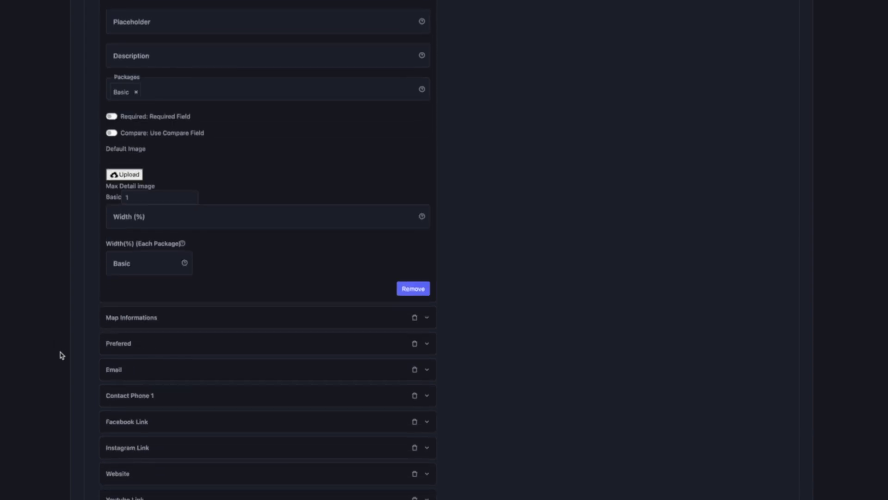
{"action": "left_click", "coordinate": [428, 350]}
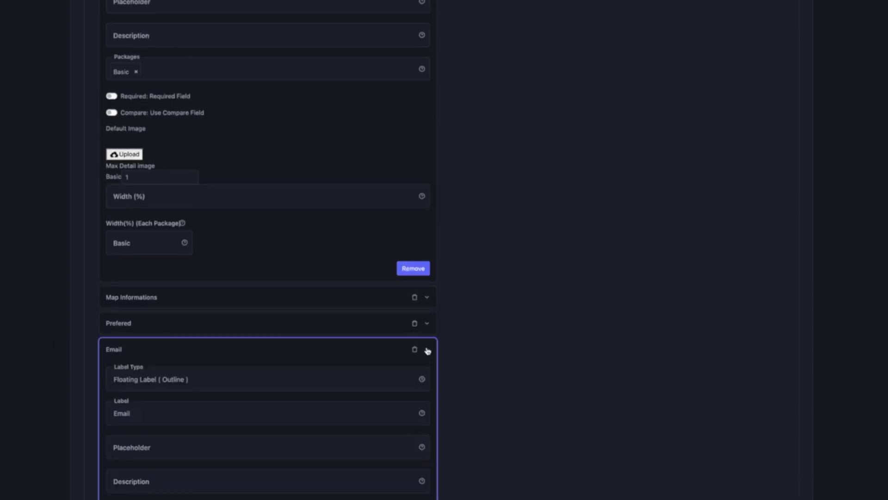
{"action": "scroll", "coordinate": [155, 452], "scroll_direction": "down", "scroll_amount": 2}
{"action": "scroll", "coordinate": [575, 391], "scroll_direction": "up", "scroll_amount": 10}
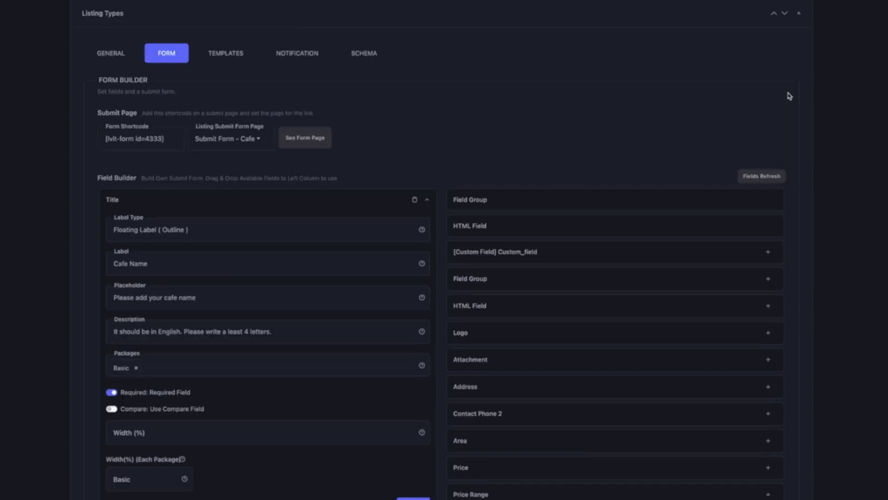
Review the full list of Cafe form fields from Title to Youtube Link in the form builder.
{"action": "left_click", "coordinate": [110, 208]}
{"action": "left_click", "coordinate": [169, 207]}
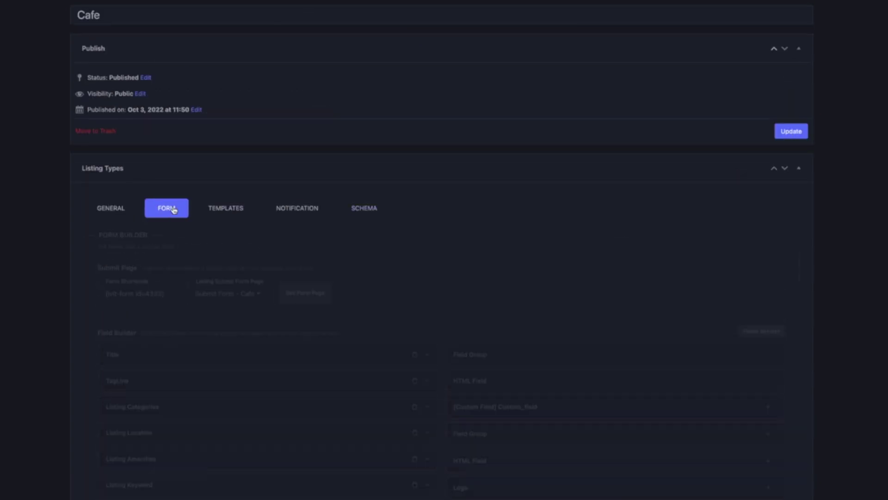
{"action": "scroll", "coordinate": [50, 304], "scroll_direction": "down", "scroll_amount": 5}
{"action": "left_click_drag", "start_coordinate": [92, 94], "coordinate": [234, 357]}
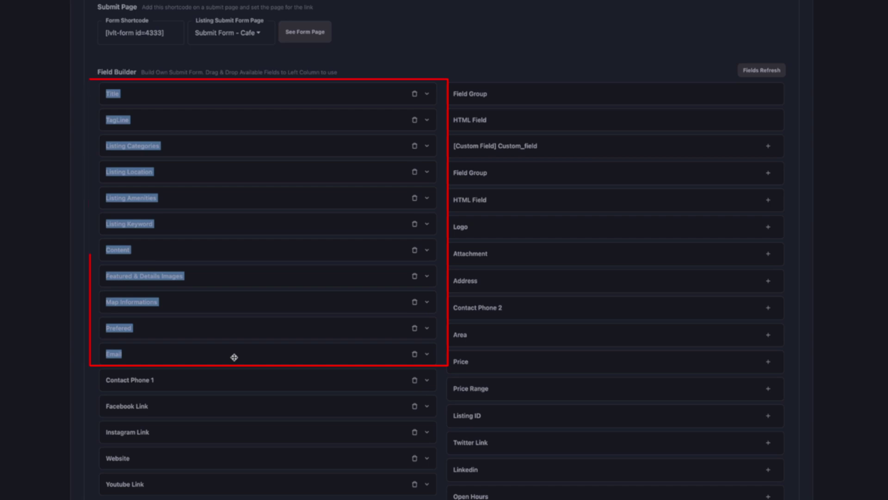
{"action": "left_click", "coordinate": [234, 356]}
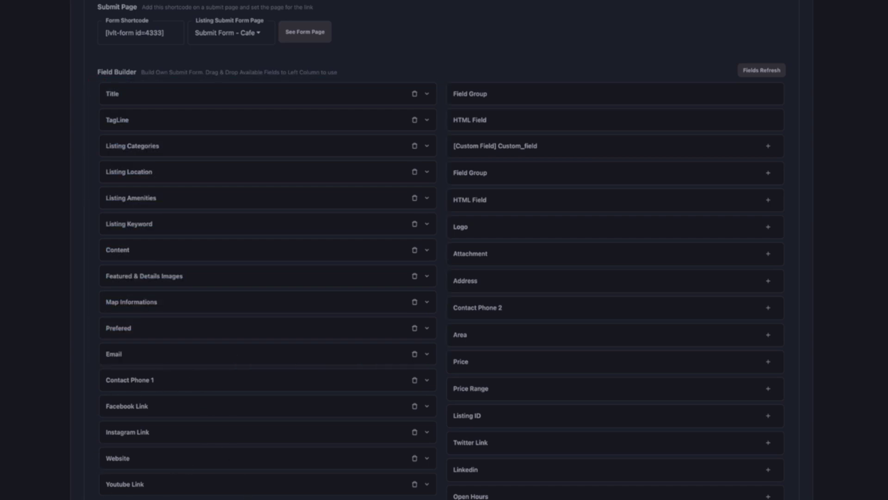
{"action": "mouse_move", "coordinate": [261, 490]}
{"action": "left_mouse_down"}
{"action": "mouse_move", "coordinate": [194, 120]}
{"action": "mouse_move", "coordinate": [121, 95]}
{"action": "left_mouse_up"}
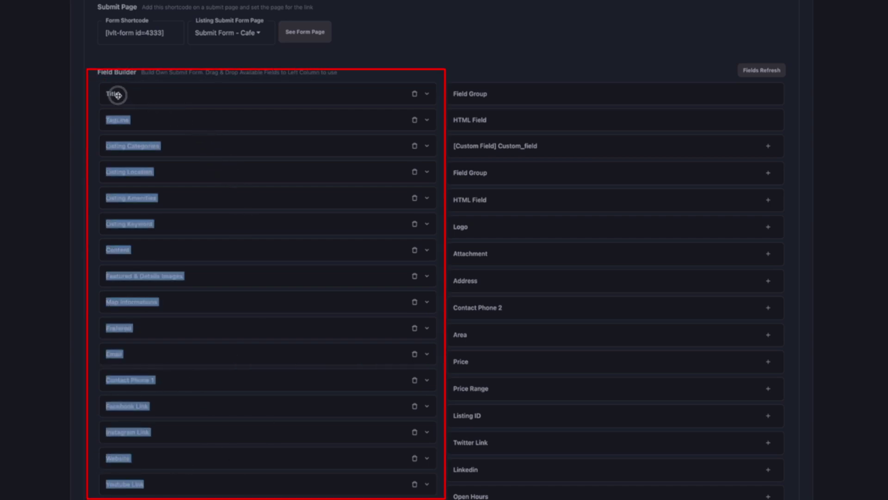
{"action": "left_click", "coordinate": [90, 117]}
Add the Standard and Gold packages to the Title field.
{"action": "left_click", "coordinate": [426, 93]}
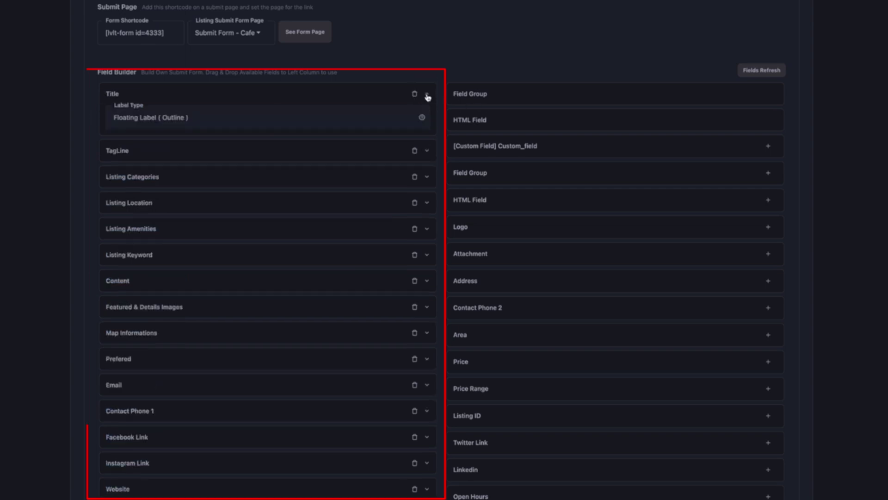
{"action": "left_click", "coordinate": [168, 261]}
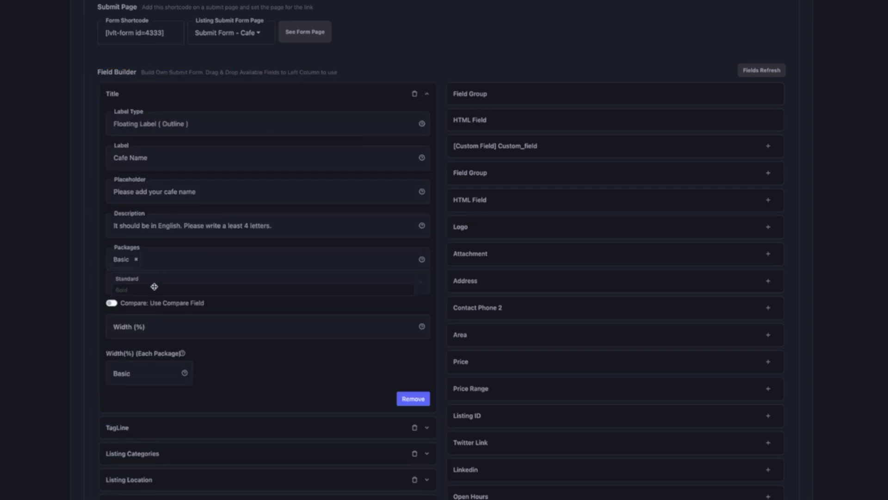
{"action": "left_click", "coordinate": [156, 283]}
{"action": "left_click", "coordinate": [181, 293]}
Assign the Gold and Standard packages to the TagLine field.
{"action": "scroll", "coordinate": [206, 398], "scroll_direction": "down", "scroll_amount": 5}
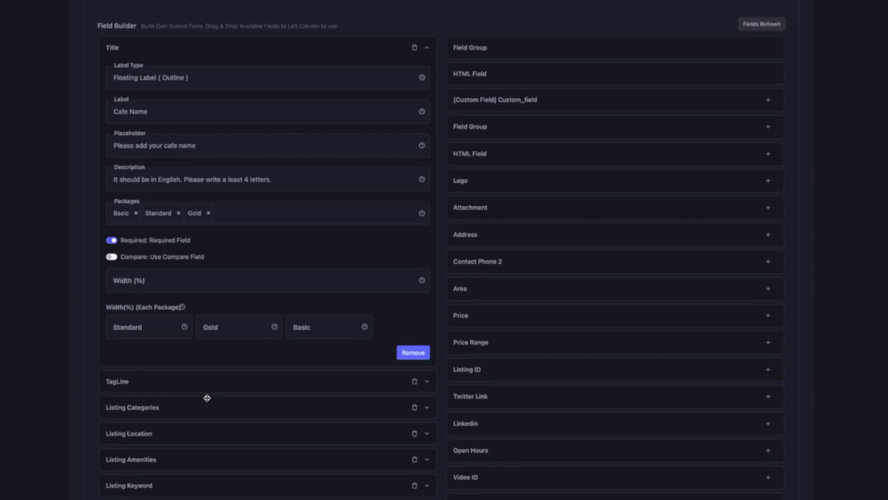
{"action": "left_click", "coordinate": [427, 210]}
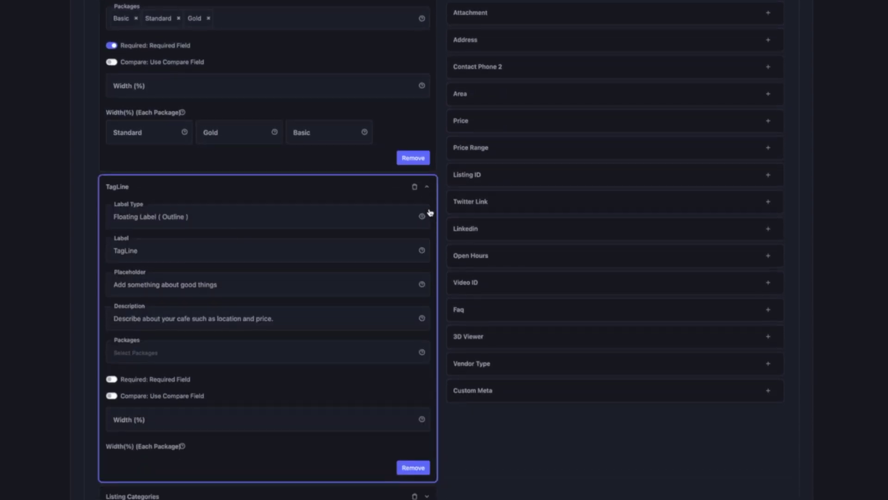
{"action": "scroll", "coordinate": [237, 259], "scroll_direction": "down", "scroll_amount": 2}
{"action": "left_click", "coordinate": [192, 283]}
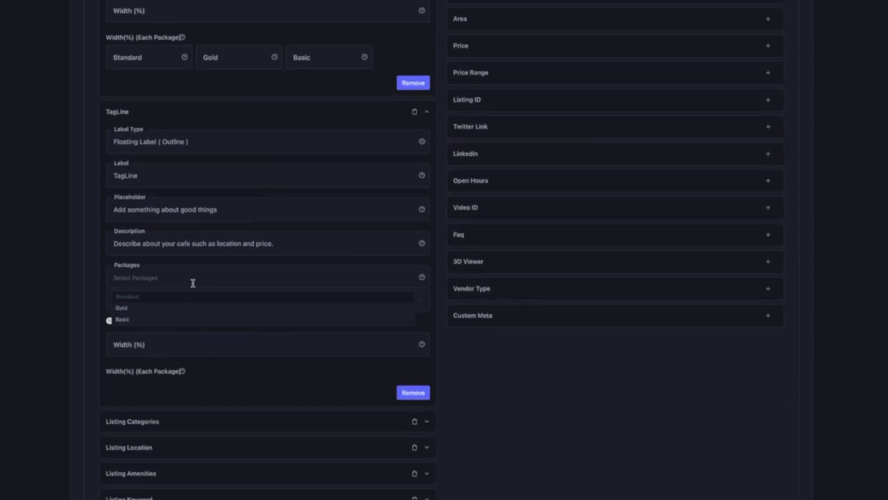
{"action": "left_click", "coordinate": [163, 309]}
{"action": "left_click", "coordinate": [160, 299]}
Assign the Standard and Gold packages to the Listing Categories field.
{"action": "scroll", "coordinate": [89, 315], "scroll_direction": "down", "scroll_amount": 5}
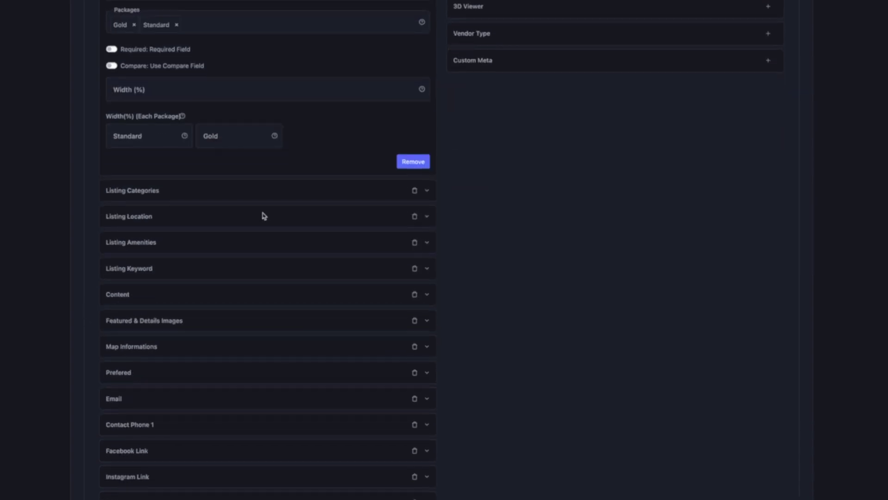
{"action": "left_click", "coordinate": [428, 192]}
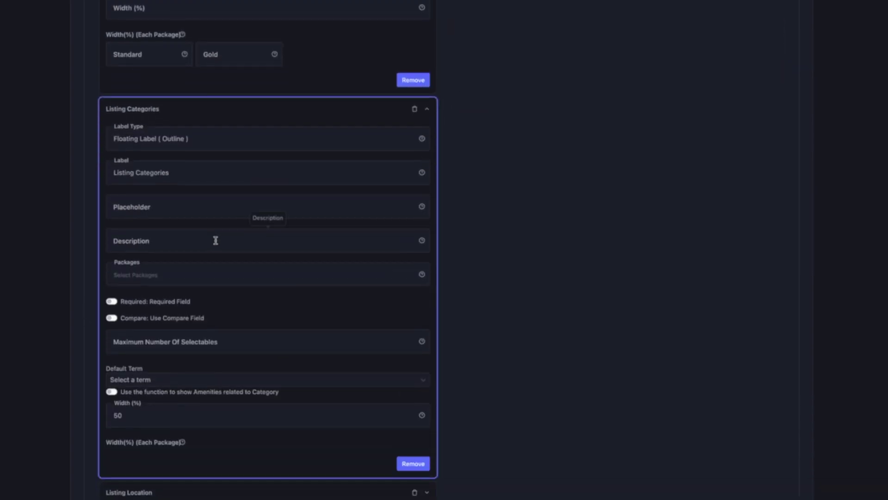
{"action": "left_click", "coordinate": [172, 272]}
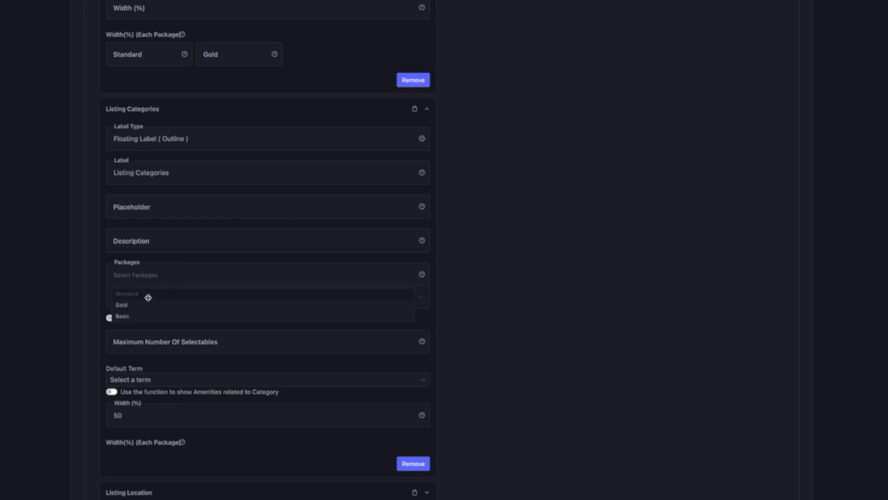
{"action": "left_click", "coordinate": [148, 296]}
{"action": "left_click", "coordinate": [149, 298]}
Assign the Standard and Gold packages to the Listing Location field.
{"action": "scroll", "coordinate": [93, 321], "scroll_direction": "down", "scroll_amount": 6}
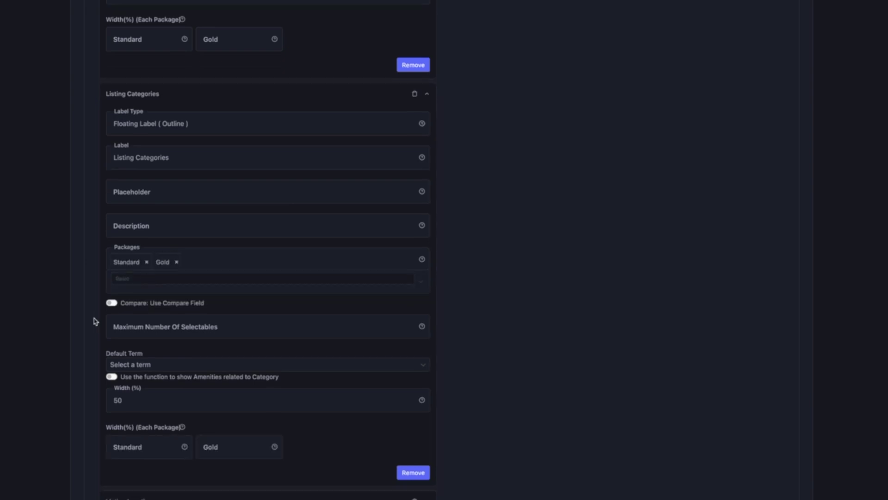
{"action": "left_click", "coordinate": [426, 245]}
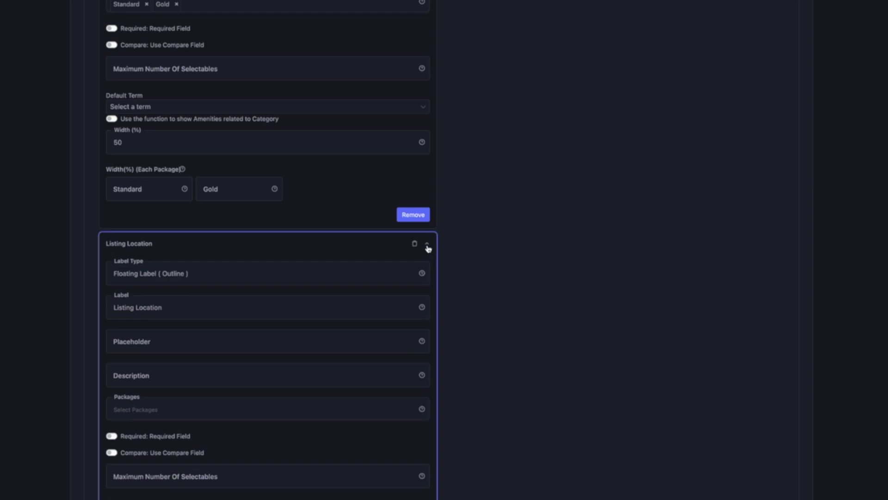
{"action": "left_click", "coordinate": [297, 204]}
{"action": "left_click", "coordinate": [263, 218]}
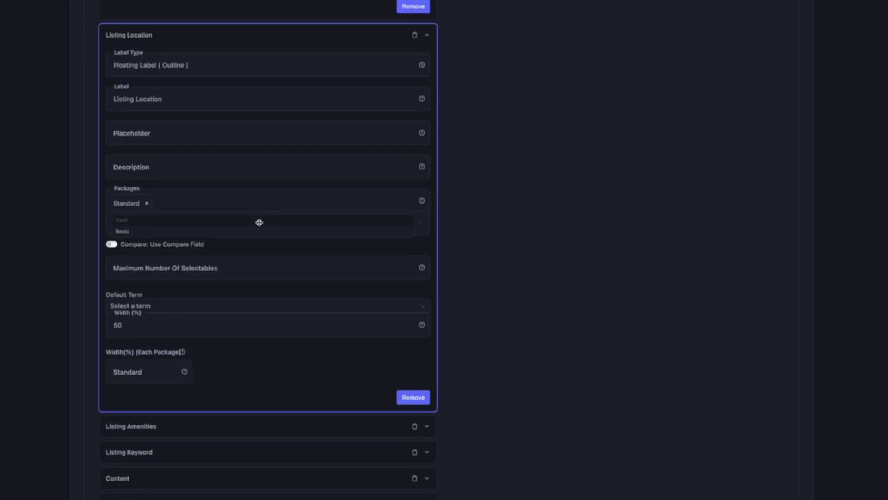
{"action": "left_click", "coordinate": [260, 221]}
Assign the Standard and Gold packages to the Listing Amenities field.
{"action": "scroll", "coordinate": [357, 224], "scroll_direction": "down", "scroll_amount": 5}
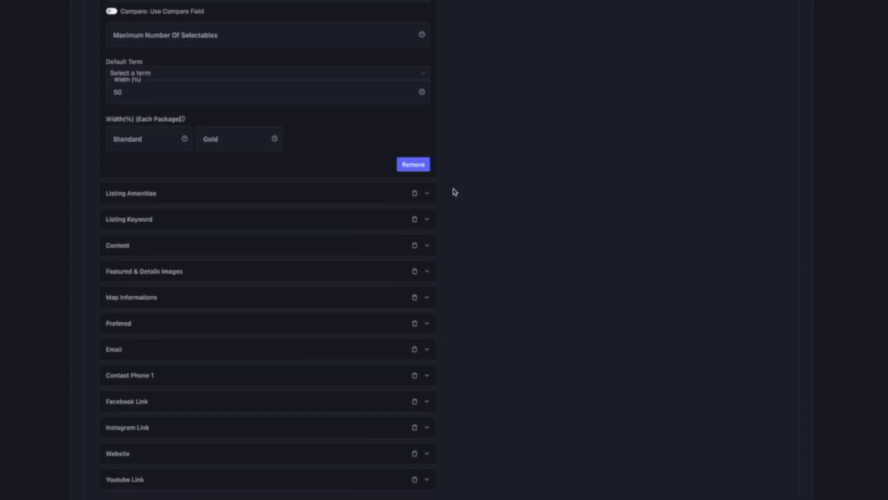
{"action": "left_click", "coordinate": [427, 194]}
{"action": "left_click", "coordinate": [291, 193]}
{"action": "left_click", "coordinate": [269, 214]}
{"action": "left_click", "coordinate": [268, 213]}
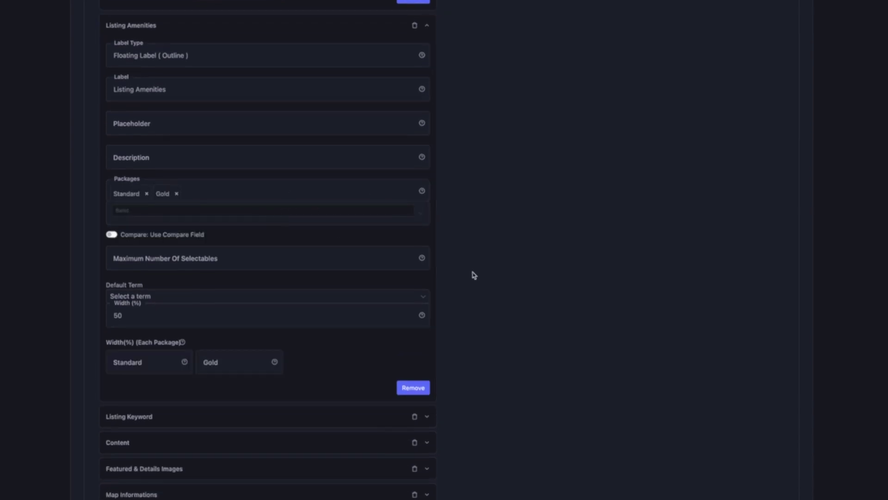
Assign the Standard and Gold packages to the Listing Keyword field.
{"action": "scroll", "coordinate": [473, 275], "scroll_direction": "down", "scroll_amount": 2}
{"action": "scroll", "coordinate": [474, 276], "scroll_direction": "down", "scroll_amount": 4}
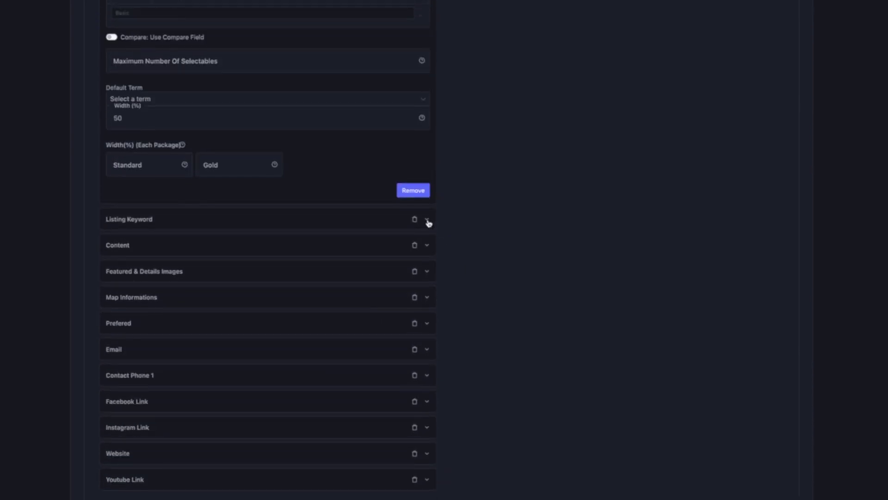
{"action": "left_click", "coordinate": [427, 220]}
{"action": "left_click", "coordinate": [226, 303]}
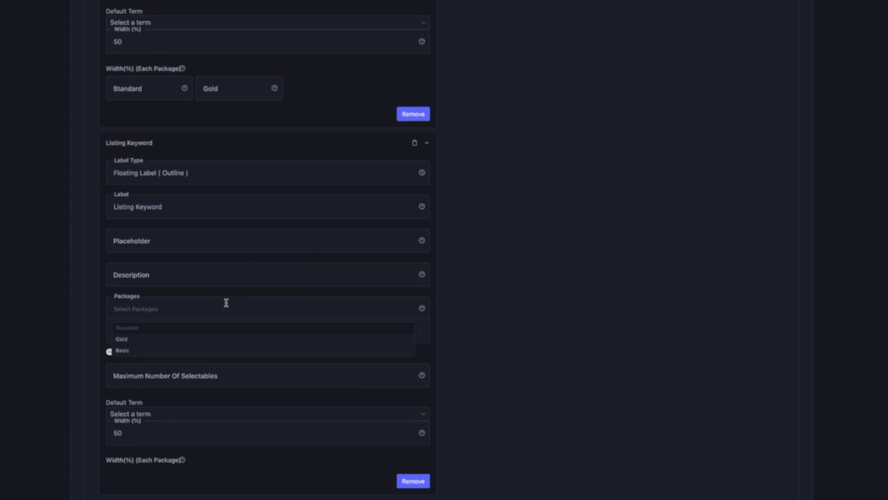
{"action": "left_click", "coordinate": [205, 329]}
{"action": "left_click", "coordinate": [205, 328]}
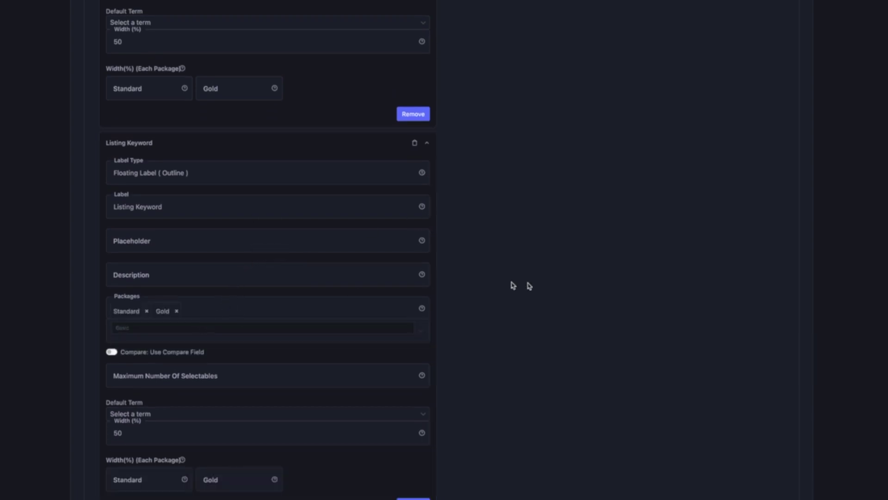
Add the Standard and Gold packages to the Content field.
{"action": "scroll", "coordinate": [552, 287], "scroll_direction": "down", "scroll_amount": 6}
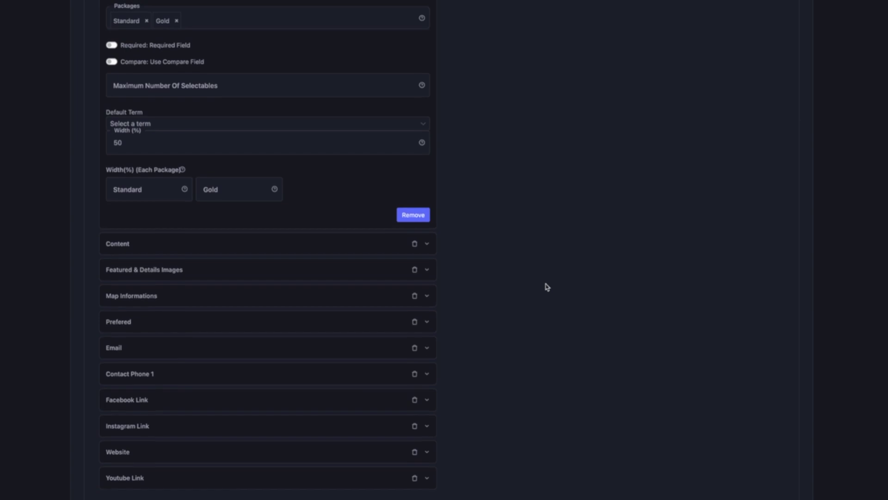
{"action": "left_click", "coordinate": [426, 246]}
{"action": "scroll", "coordinate": [427, 248], "scroll_direction": "down", "scroll_amount": 3}
{"action": "left_click", "coordinate": [203, 250]}
{"action": "left_click", "coordinate": [186, 268]}
{"action": "left_click", "coordinate": [187, 266]}
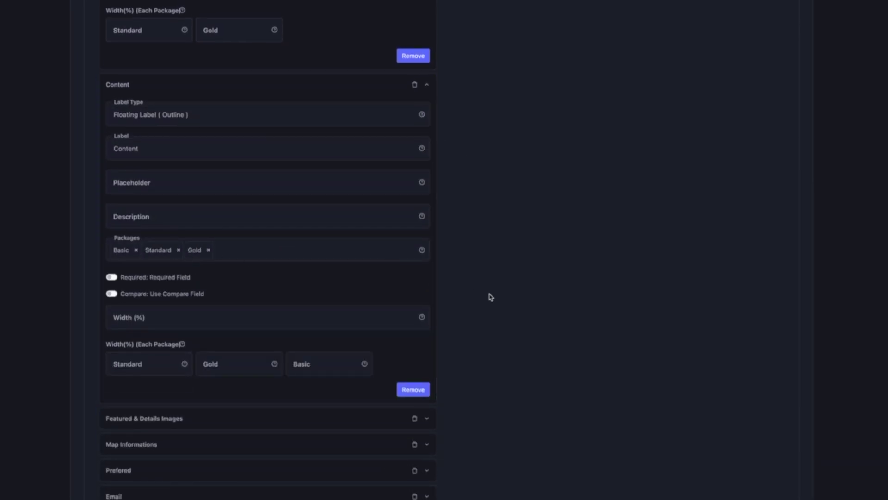
Add the Standard and Gold packages to the Featured & Details Images field and set their maximum detail images to 6 and 15.
{"action": "scroll", "coordinate": [490, 298], "scroll_direction": "down", "scroll_amount": 3}
{"action": "left_click", "coordinate": [427, 271]}
{"action": "scroll", "coordinate": [426, 271], "scroll_direction": "down", "scroll_amount": 5}
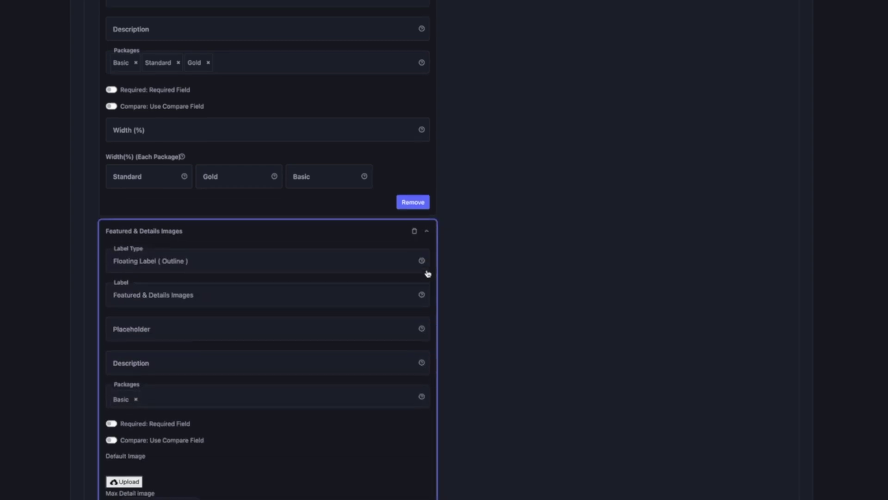
{"action": "left_click", "coordinate": [281, 216]}
{"action": "left_click", "coordinate": [273, 228]}
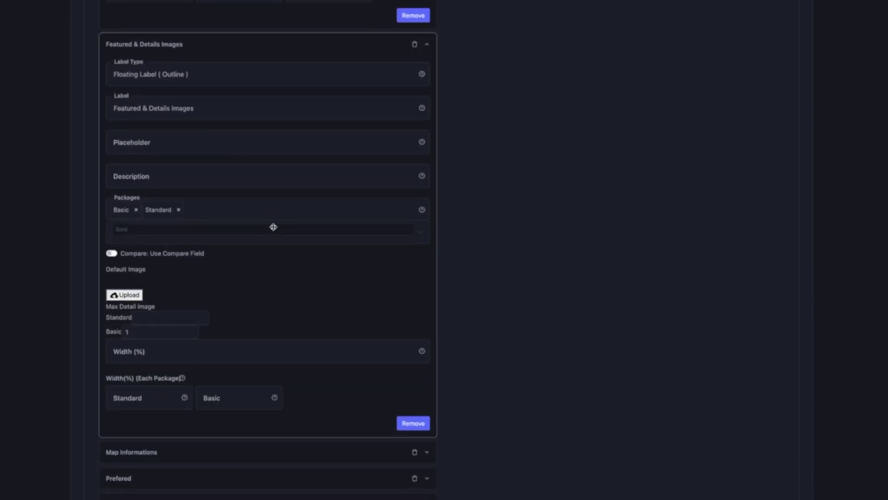
{"action": "left_click", "coordinate": [274, 228]}
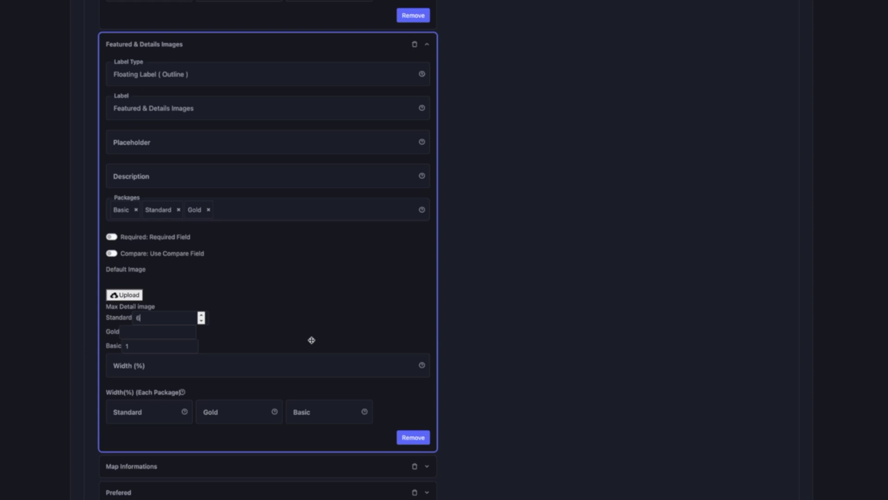
{"action": "left_click", "coordinate": [141, 335]}
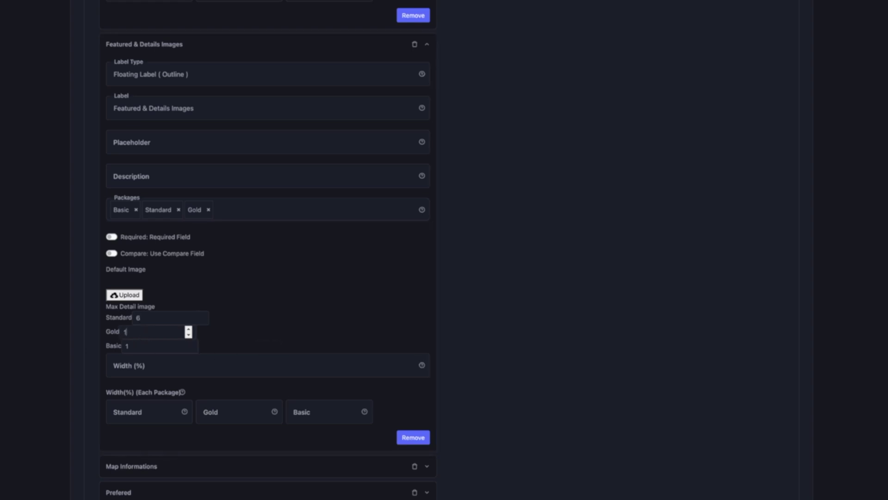
Assign the Standard and Gold packages to the Map Informations field.
{"action": "scroll", "coordinate": [479, 355], "scroll_direction": "down", "scroll_amount": 4}
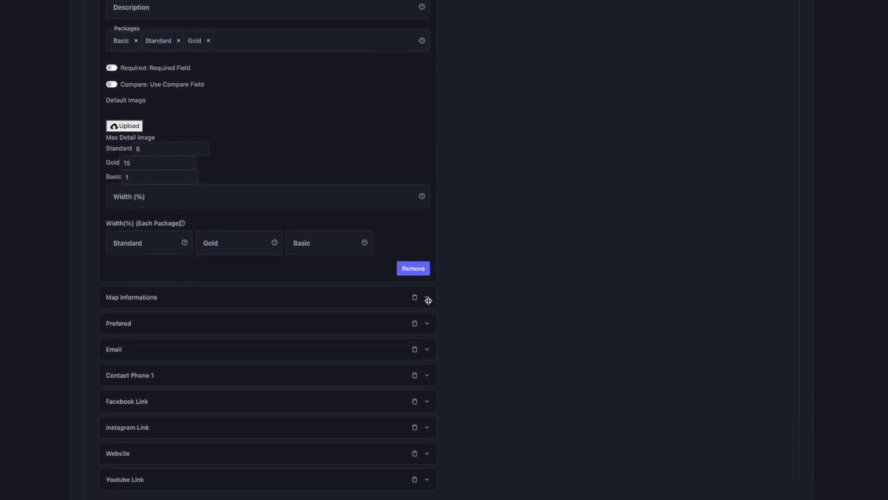
{"action": "left_click", "coordinate": [429, 301]}
{"action": "scroll", "coordinate": [429, 299], "scroll_direction": "down", "scroll_amount": 6}
{"action": "left_click", "coordinate": [193, 209]}
{"action": "left_click", "coordinate": [177, 219]}
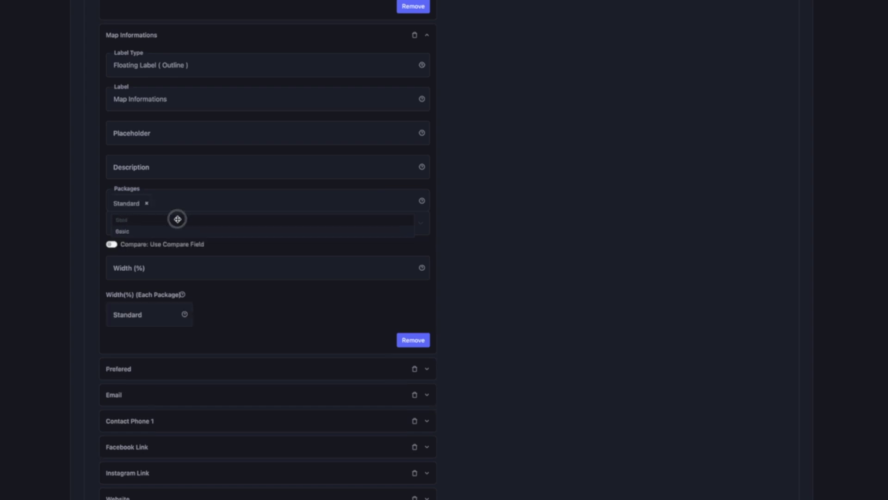
{"action": "left_click", "coordinate": [171, 229]}
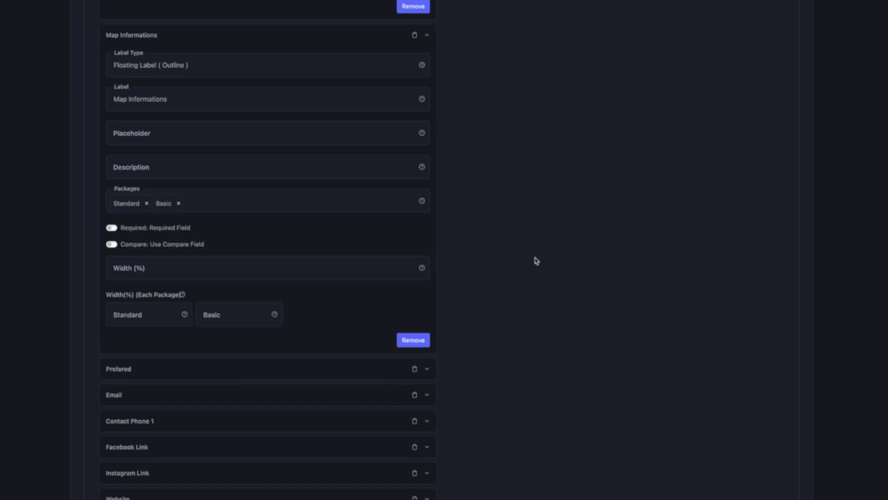
{"action": "scroll", "coordinate": [536, 260], "scroll_direction": "down", "scroll_amount": 1}
{"action": "left_click", "coordinate": [178, 182]}
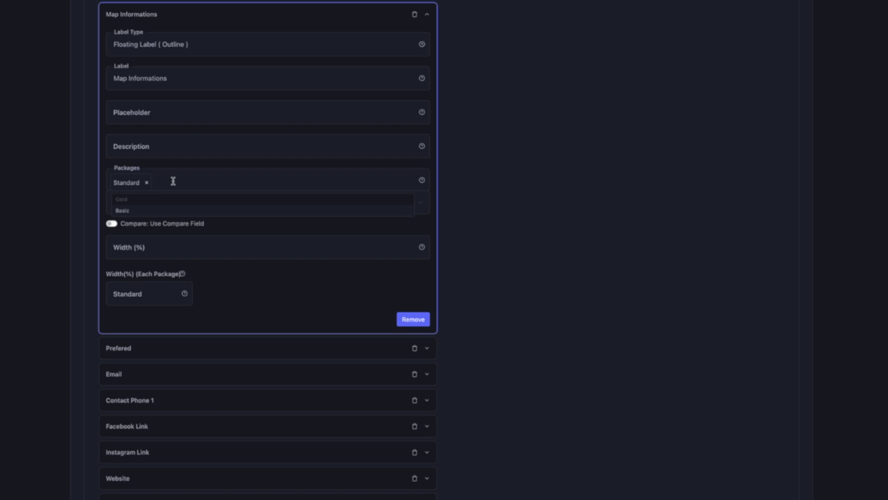
{"action": "left_click", "coordinate": [146, 182]}
{"action": "left_click", "coordinate": [143, 198]}
{"action": "left_click", "coordinate": [143, 198]}
{"action": "scroll", "coordinate": [469, 248], "scroll_direction": "down", "scroll_amount": 1}
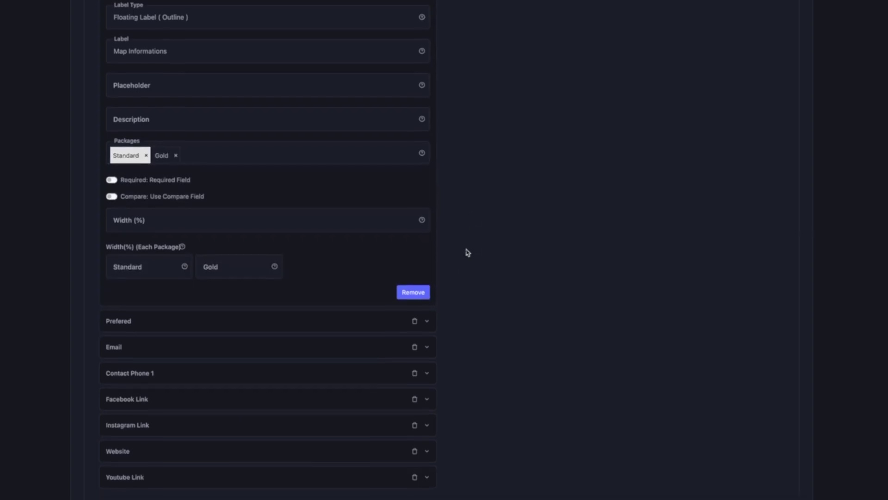
Assign the Standard, Gold and Basic packages to the Prefered field.
{"action": "left_click", "coordinate": [427, 324]}
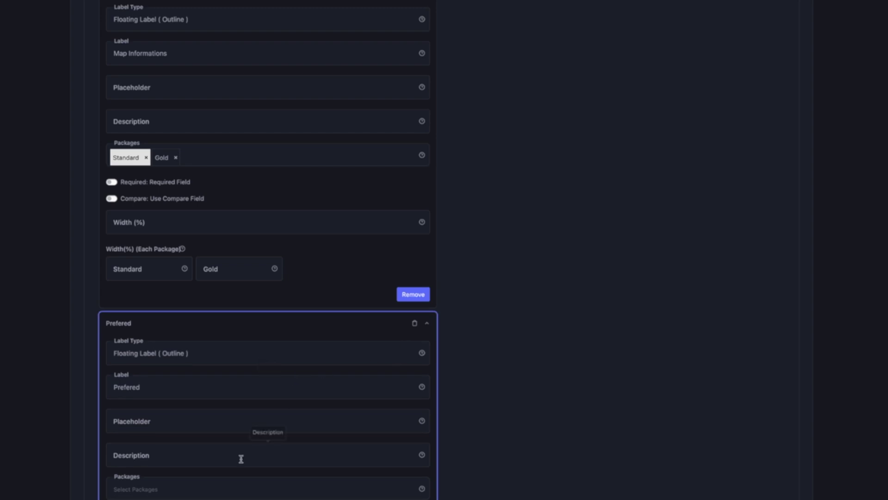
{"action": "left_click", "coordinate": [215, 487]}
{"action": "scroll", "coordinate": [216, 487], "scroll_direction": "down", "scroll_amount": 5}
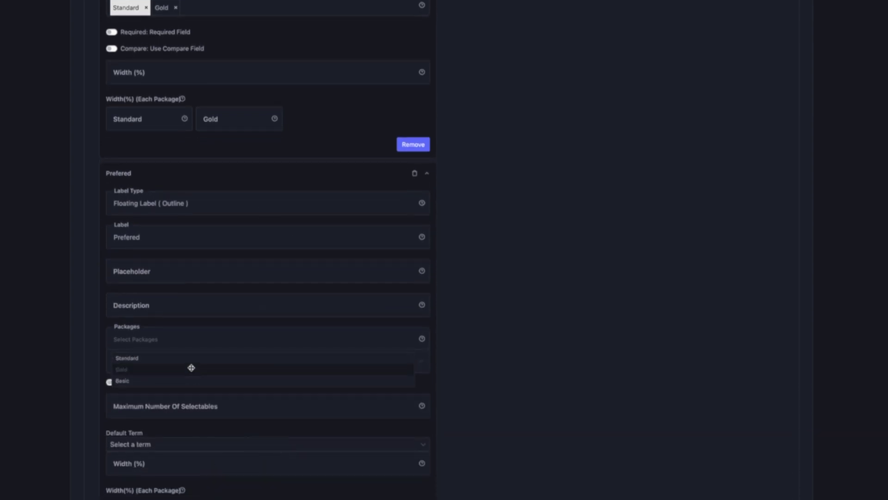
{"action": "left_click", "coordinate": [188, 361]}
{"action": "left_click", "coordinate": [188, 362]}
{"action": "left_click", "coordinate": [185, 363]}
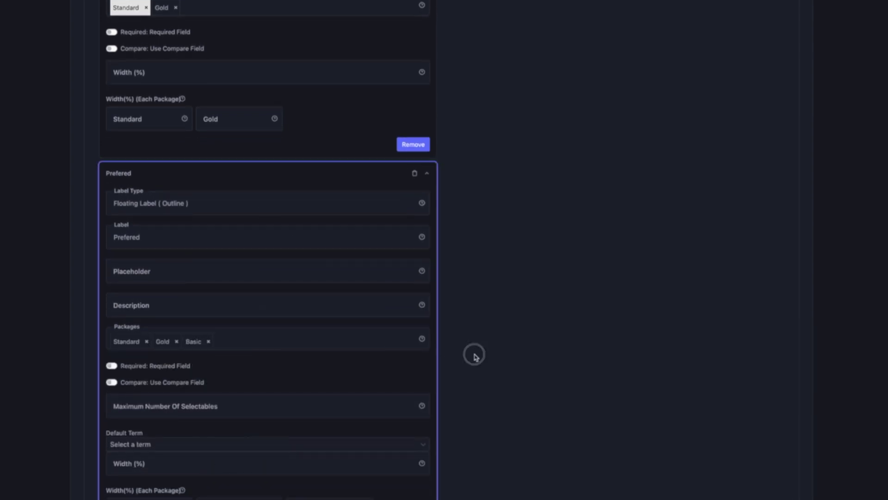
Add the Standard and Gold packages to the Email field.
{"action": "scroll", "coordinate": [474, 356], "scroll_direction": "down", "scroll_amount": 3}
{"action": "scroll", "coordinate": [476, 357], "scroll_direction": "down", "scroll_amount": 1}
{"action": "left_click", "coordinate": [429, 360]}
{"action": "scroll", "coordinate": [428, 361], "scroll_direction": "down", "scroll_amount": 4}
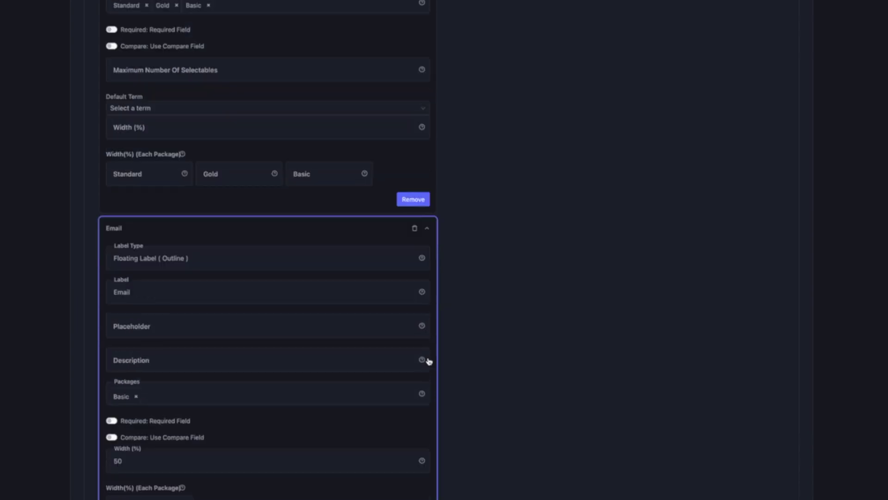
{"action": "left_click", "coordinate": [252, 337]}
{"action": "left_click", "coordinate": [243, 346]}
{"action": "left_click", "coordinate": [243, 345]}
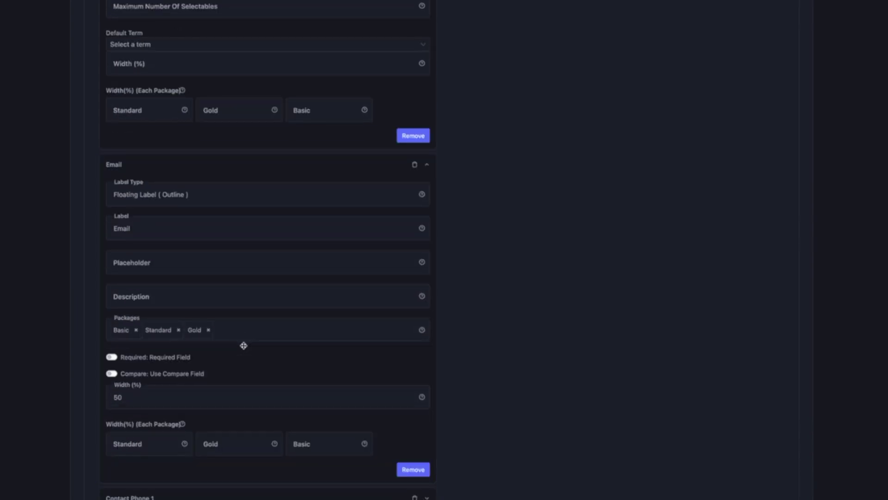
Assign the Gold and Standard packages to the Contact Phone 1 field.
{"action": "scroll", "coordinate": [545, 352], "scroll_direction": "down", "scroll_amount": 3}
{"action": "left_click", "coordinate": [426, 374]}
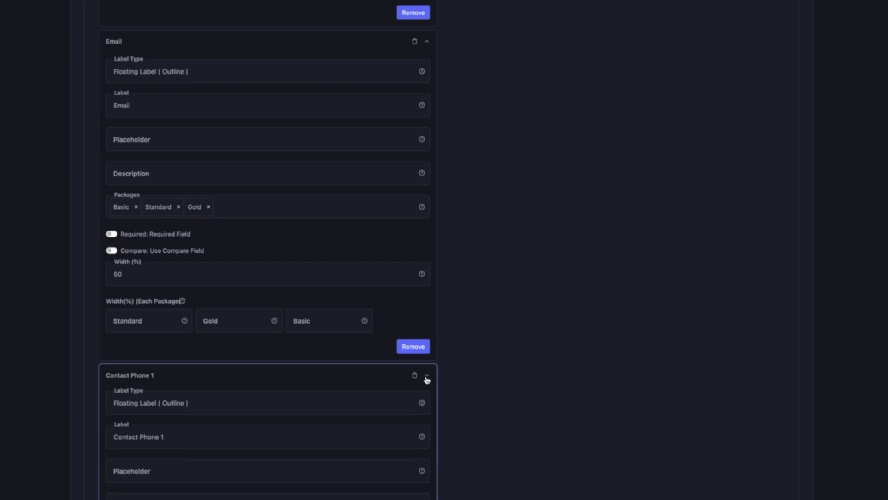
{"action": "scroll", "coordinate": [418, 374], "scroll_direction": "down", "scroll_amount": 4}
{"action": "left_click", "coordinate": [260, 341]}
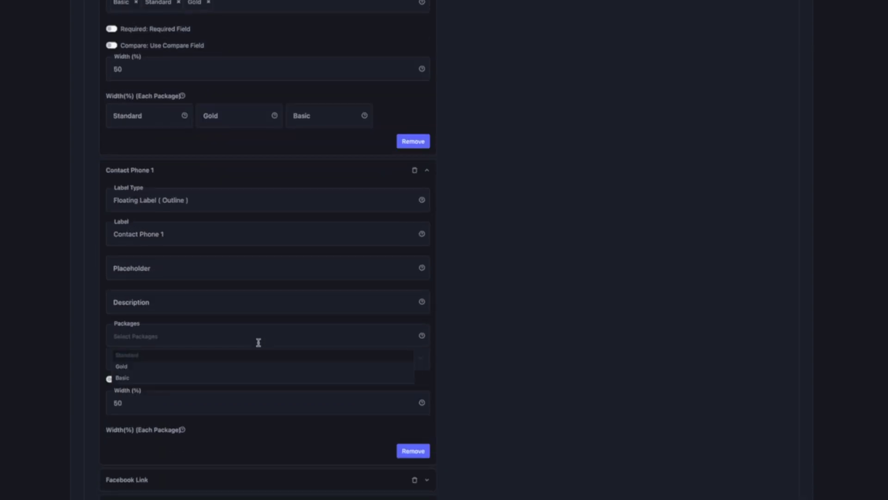
{"action": "left_click", "coordinate": [220, 369]}
{"action": "left_click", "coordinate": [221, 353]}
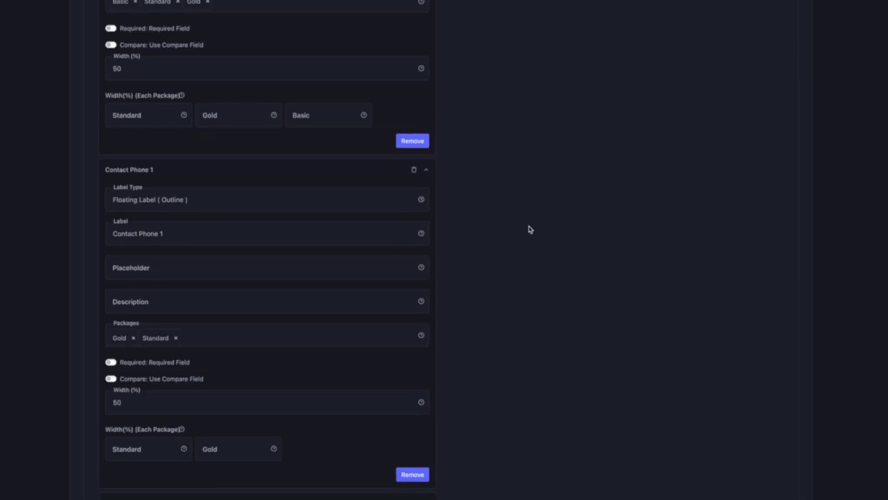
Assign only the Gold package to the Facebook Link field.
{"action": "scroll", "coordinate": [425, 401], "scroll_direction": "down", "scroll_amount": 2}
{"action": "left_click", "coordinate": [427, 403]}
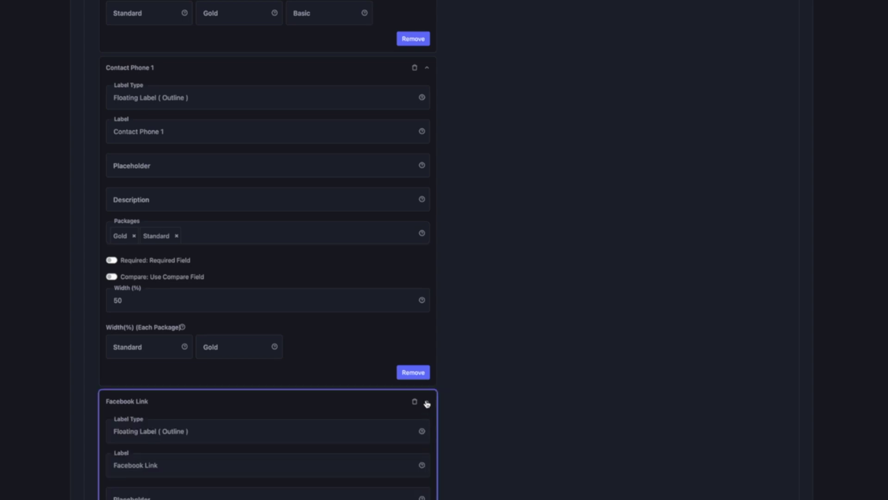
{"action": "scroll", "coordinate": [434, 321], "scroll_direction": "down", "scroll_amount": 5}
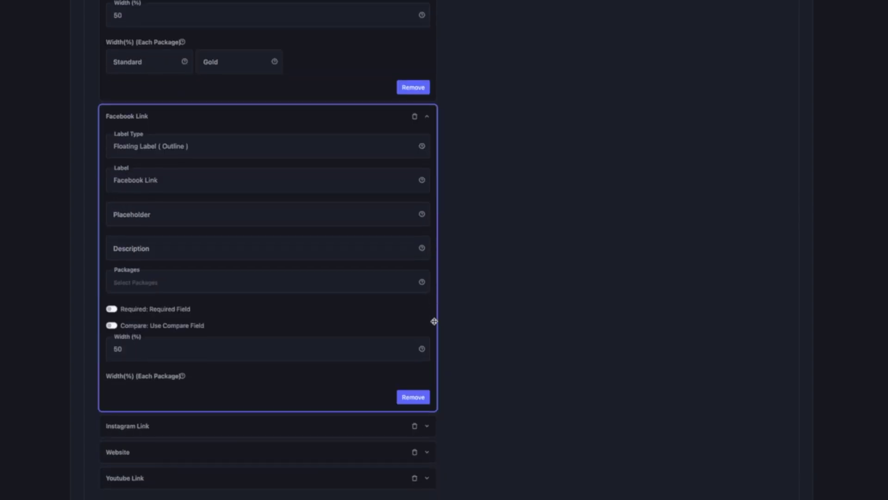
{"action": "left_click", "coordinate": [194, 288]}
{"action": "left_click", "coordinate": [122, 314]}
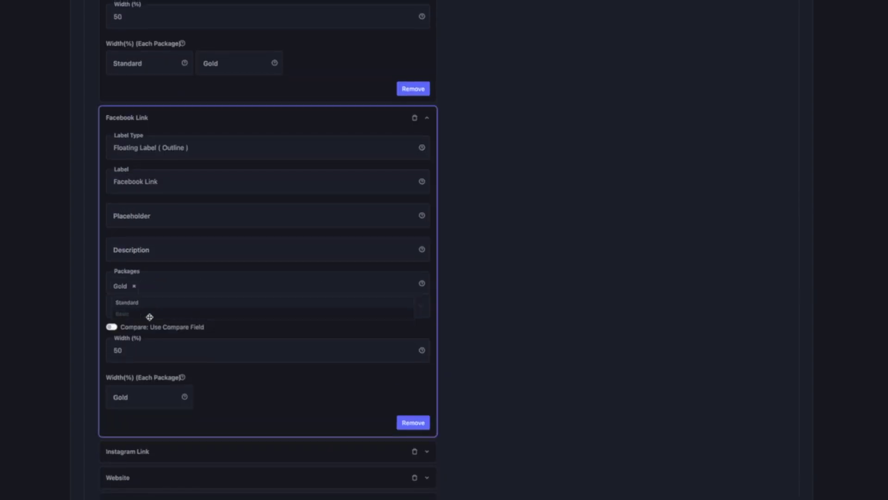
Assign only the Gold package to the Instagram Link field.
{"action": "scroll", "coordinate": [303, 422], "scroll_direction": "down", "scroll_amount": 1}
{"action": "left_click", "coordinate": [427, 428]}
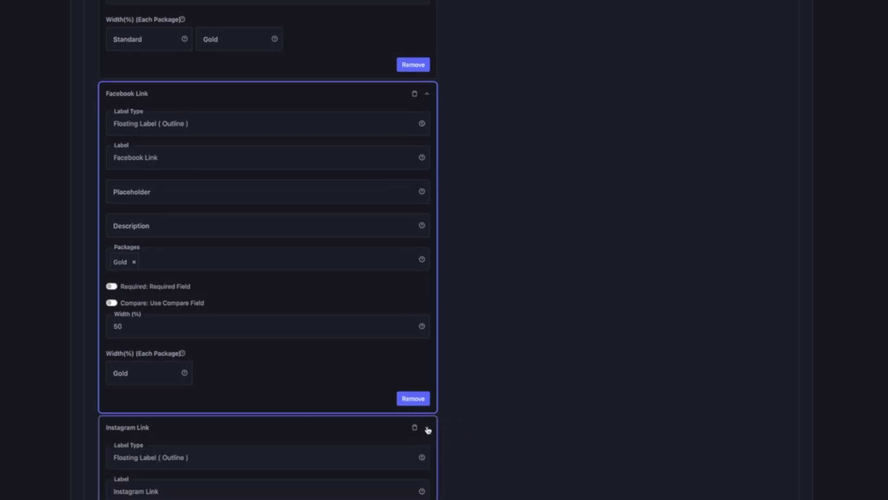
{"action": "scroll", "coordinate": [253, 339], "scroll_direction": "down", "scroll_amount": 5}
{"action": "left_click", "coordinate": [212, 310]}
{"action": "left_click", "coordinate": [167, 341]}
Assign only the Gold package to the Website field.
{"action": "scroll", "coordinate": [365, 419], "scroll_direction": "down", "scroll_amount": 1}
{"action": "left_click", "coordinate": [425, 454]}
{"action": "scroll", "coordinate": [426, 457], "scroll_direction": "down", "scroll_amount": 3}
{"action": "scroll", "coordinate": [426, 457], "scroll_direction": "down", "scroll_amount": 4}
{"action": "left_click", "coordinate": [186, 333]}
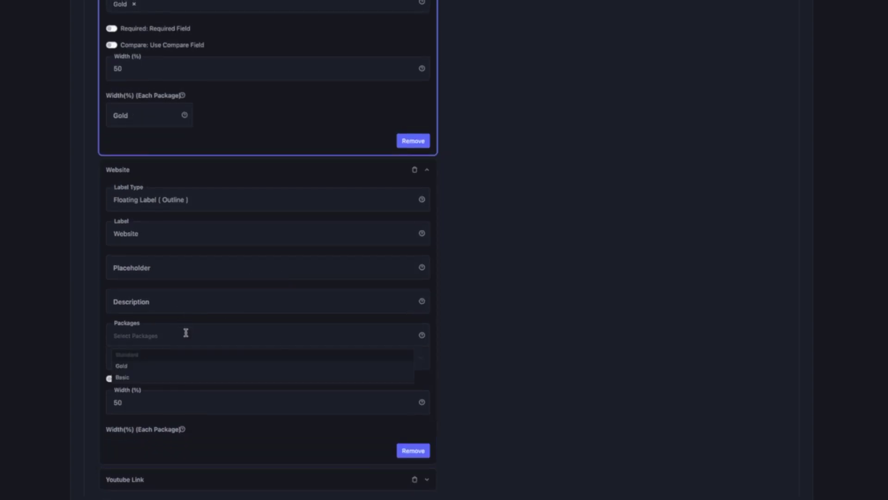
{"action": "left_click", "coordinate": [174, 366]}
Assign only the Gold package to the Youtube Link field.
{"action": "scroll", "coordinate": [460, 404], "scroll_direction": "down", "scroll_amount": 1}
{"action": "left_click", "coordinate": [427, 480]}
{"action": "scroll", "coordinate": [424, 474], "scroll_direction": "down", "scroll_amount": 6}
{"action": "left_click", "coordinate": [243, 360]}
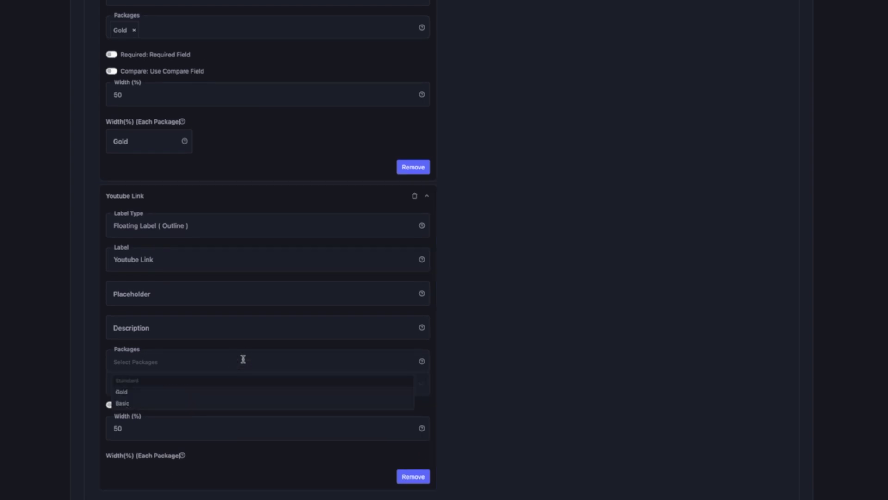
{"action": "left_click", "coordinate": [187, 392]}
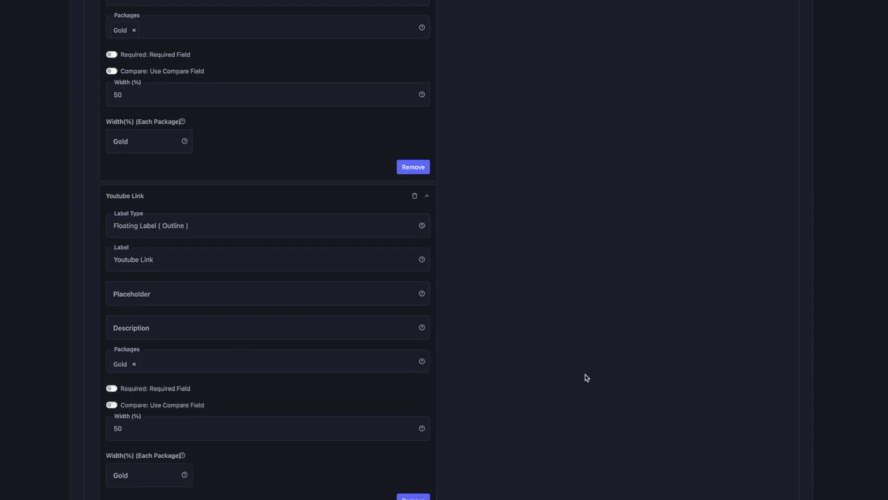
Save the Cafe listing type and open its submit form page from the form settings.
{"action": "scroll", "coordinate": [586, 377], "scroll_direction": "up", "scroll_amount": 20}
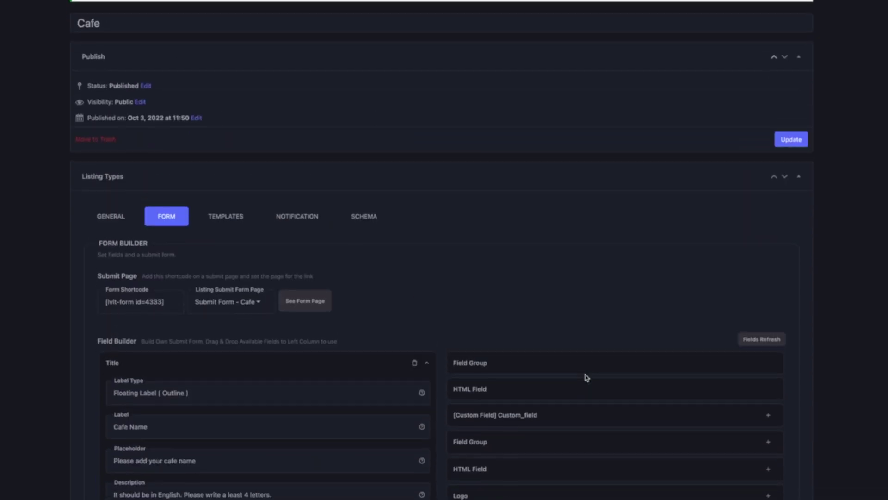
{"action": "left_click", "coordinate": [791, 143]}
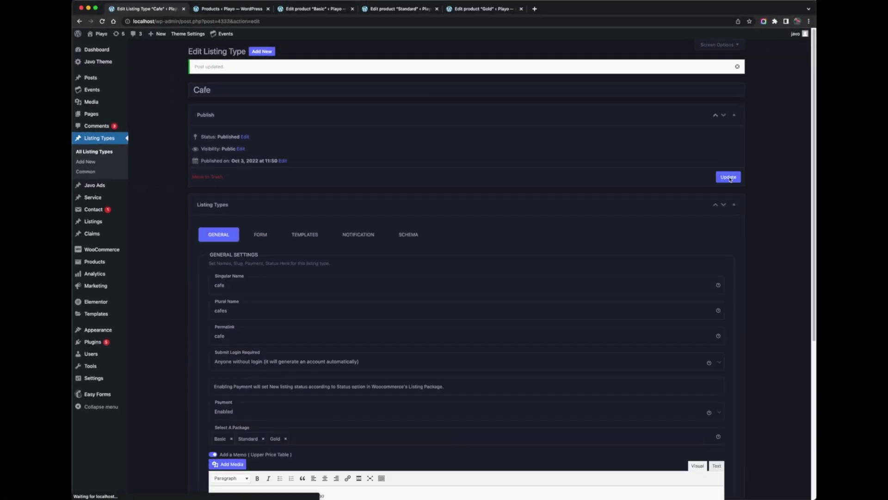
{"action": "left_click", "coordinate": [265, 232]}
{"action": "left_click", "coordinate": [372, 300]}
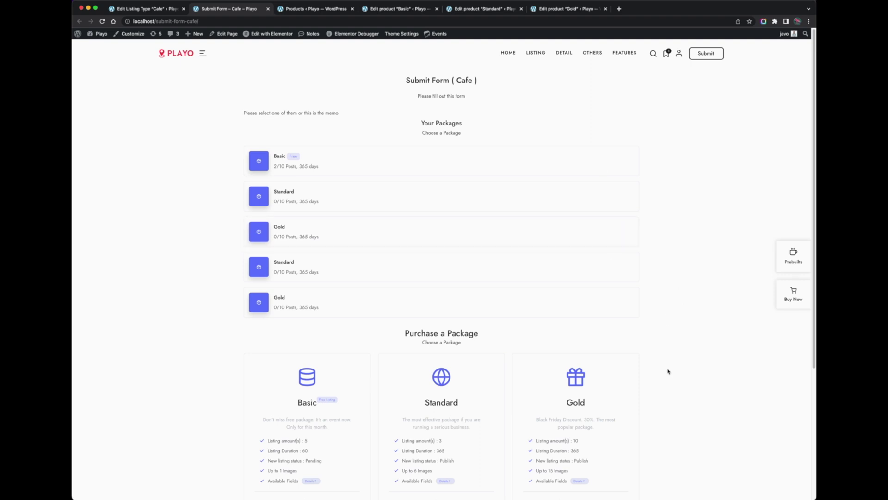
Examine the owned packages and the Basic, Standard and Gold purchase options on the Cafe submit form page.
{"action": "scroll", "coordinate": [667, 371], "scroll_direction": "down", "scroll_amount": 5}
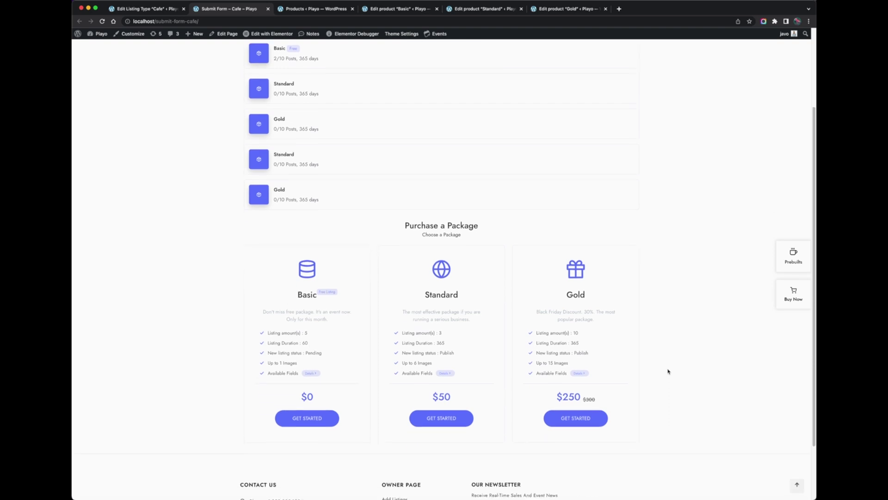
{"action": "scroll", "coordinate": [668, 371], "scroll_direction": "down", "scroll_amount": 2}
{"action": "scroll", "coordinate": [668, 371], "scroll_direction": "up", "scroll_amount": 5}
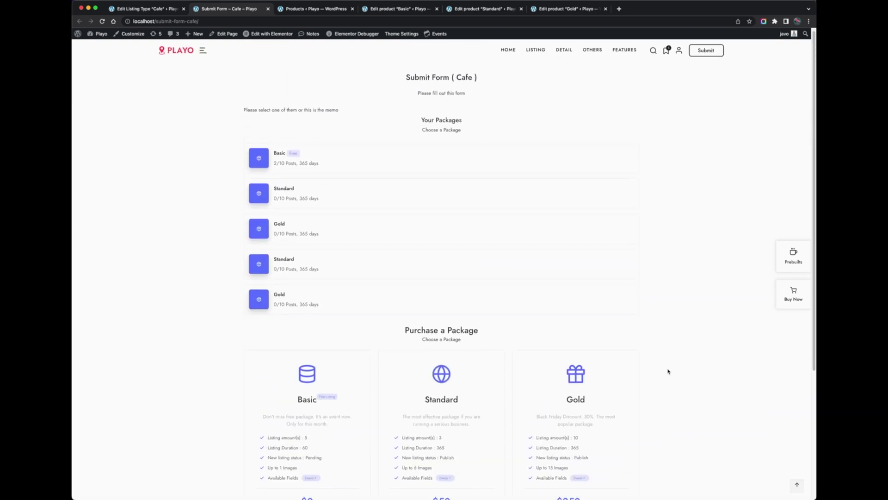
{"action": "scroll", "coordinate": [668, 371], "scroll_direction": "down", "scroll_amount": 3}
{"action": "scroll", "coordinate": [668, 371], "scroll_direction": "down", "scroll_amount": 1}
{"action": "scroll", "coordinate": [444, 250], "scroll_direction": "up", "scroll_amount": 5}
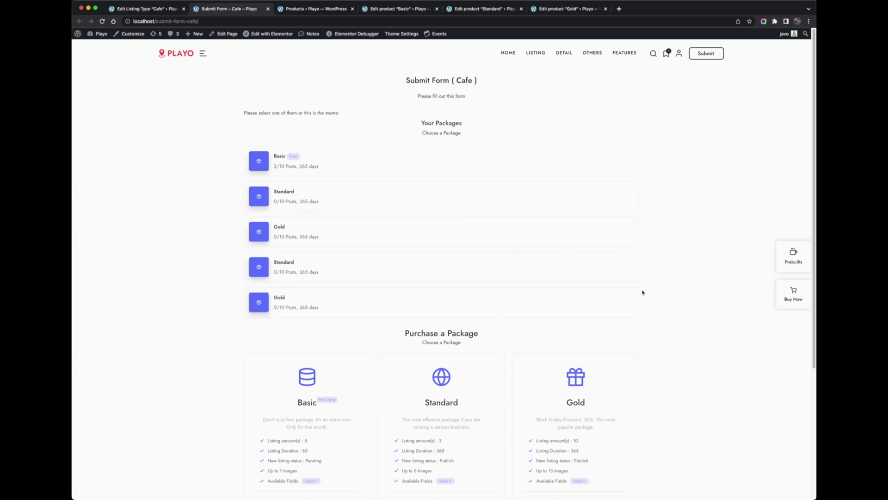
{"action": "scroll", "coordinate": [503, 278], "scroll_direction": "down", "scroll_amount": 2}
{"action": "scroll", "coordinate": [504, 278], "scroll_direction": "up", "scroll_amount": 2}
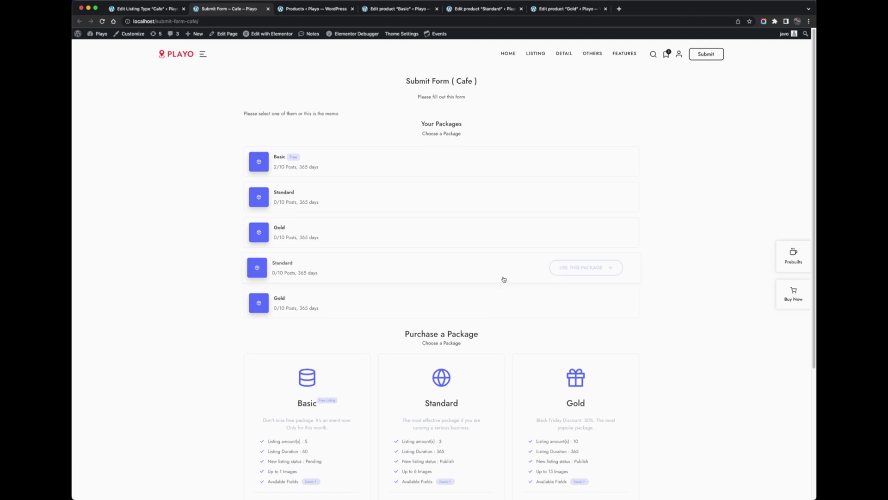
{"action": "scroll", "coordinate": [619, 306], "scroll_direction": "down", "scroll_amount": 3}
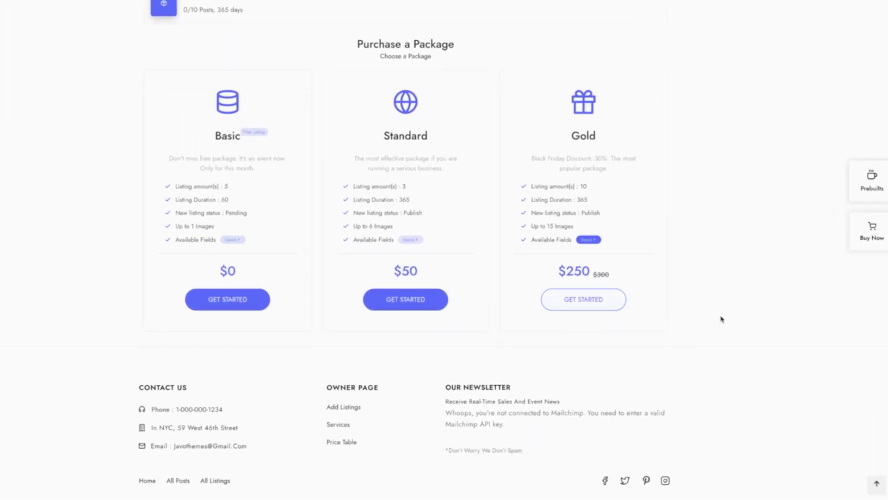
{"action": "scroll", "coordinate": [311, 362], "scroll_direction": "up", "scroll_amount": 1}
{"action": "scroll", "coordinate": [311, 362], "scroll_direction": "up", "scroll_amount": 5}
{"action": "scroll", "coordinate": [123, 244], "scroll_direction": "down", "scroll_amount": 5}
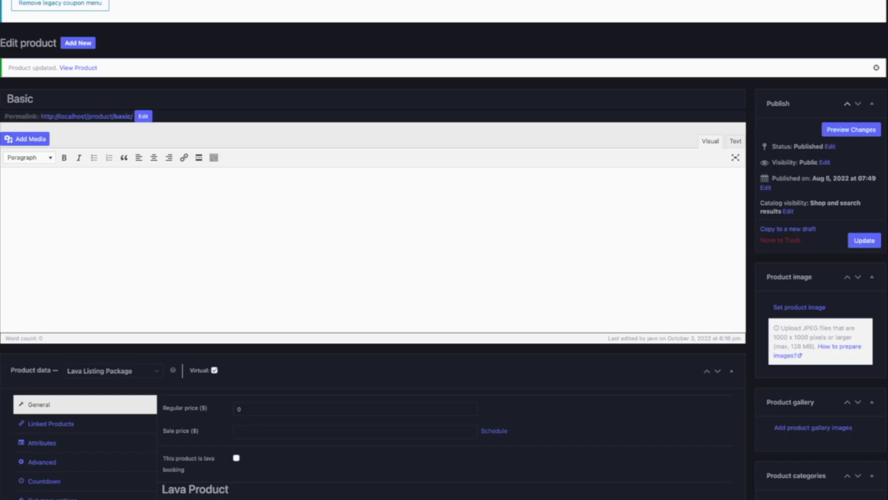
Examine the Basic product's icon, package options and short description, comparing them with the Basic card on the Cafe submit page.
{"action": "scroll", "coordinate": [367, 193], "scroll_direction": "down", "scroll_amount": 7}
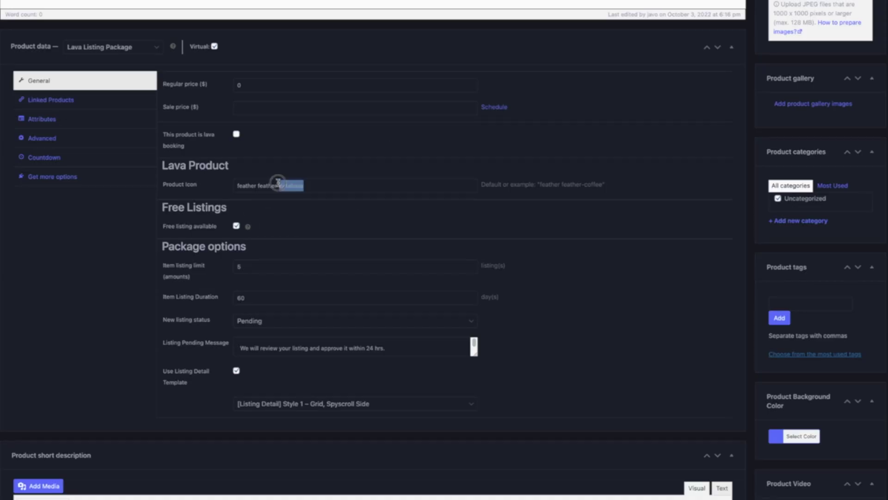
{"action": "left_click_drag", "start_coordinate": [278, 182], "coordinate": [237, 185]}
{"action": "left_click", "coordinate": [114, 268]}
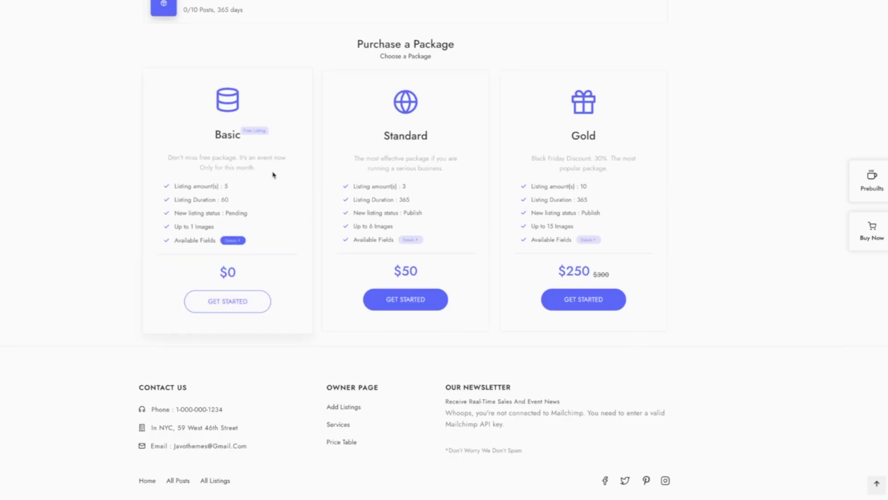
{"action": "triple_click", "coordinate": [249, 169]}
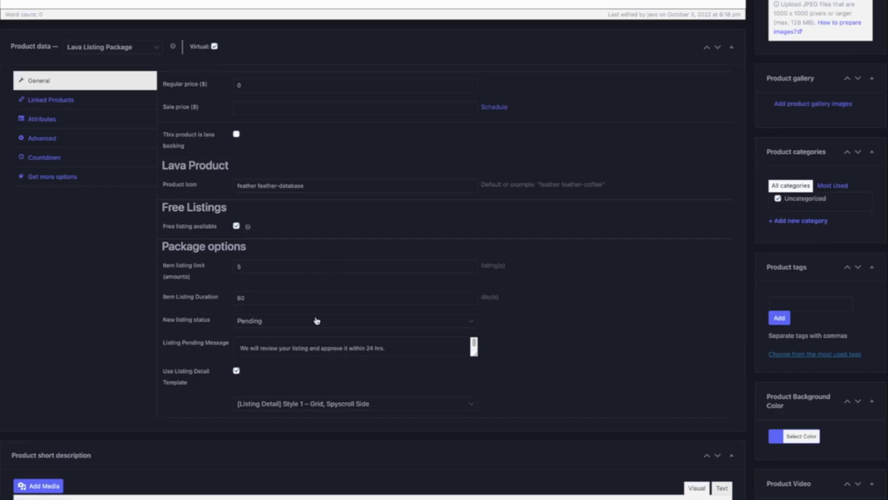
{"action": "scroll", "coordinate": [315, 317], "scroll_direction": "down", "scroll_amount": 6}
{"action": "left_click", "coordinate": [286, 225]}
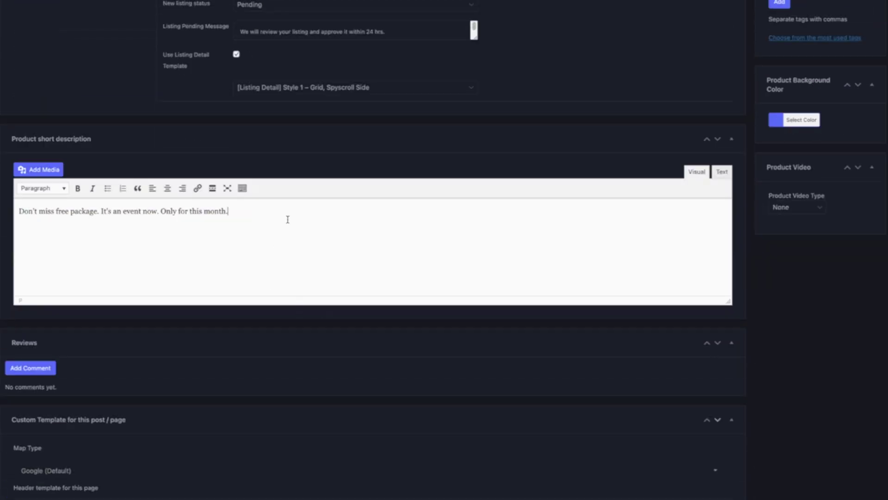
{"action": "left_click", "coordinate": [287, 219]}
{"action": "key", "text": "ctrl+a"}
{"action": "left_click", "coordinate": [287, 219]}
{"action": "scroll", "coordinate": [288, 219], "scroll_direction": "up", "scroll_amount": 6}
{"action": "scroll", "coordinate": [222, 34], "scroll_direction": "down", "scroll_amount": 1}
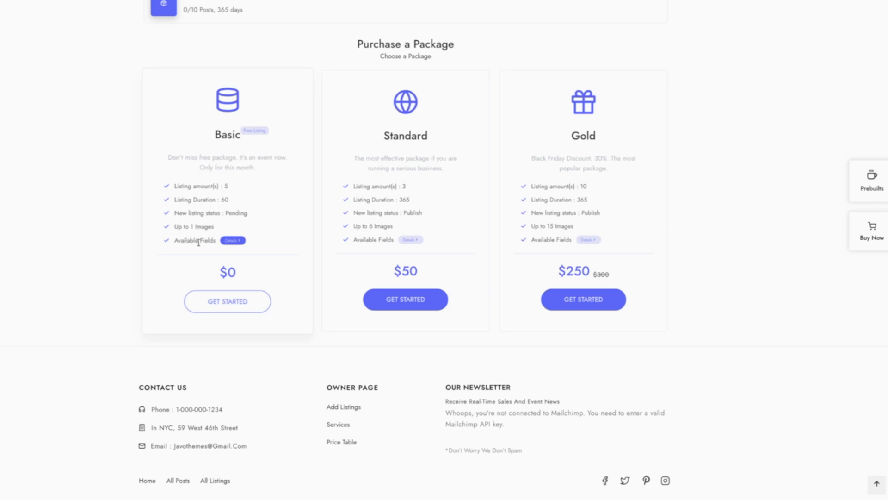
Expand the available field details of the Basic, Standard and Gold packages on the submit page and compare them.
{"action": "left_click", "coordinate": [235, 241]}
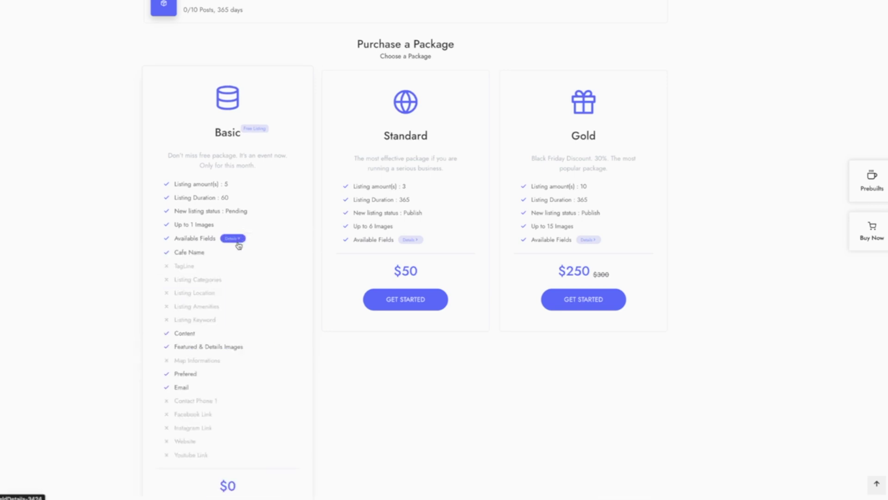
{"action": "scroll", "coordinate": [290, 306], "scroll_direction": "down", "scroll_amount": 3}
{"action": "scroll", "coordinate": [290, 307], "scroll_direction": "down", "scroll_amount": 2}
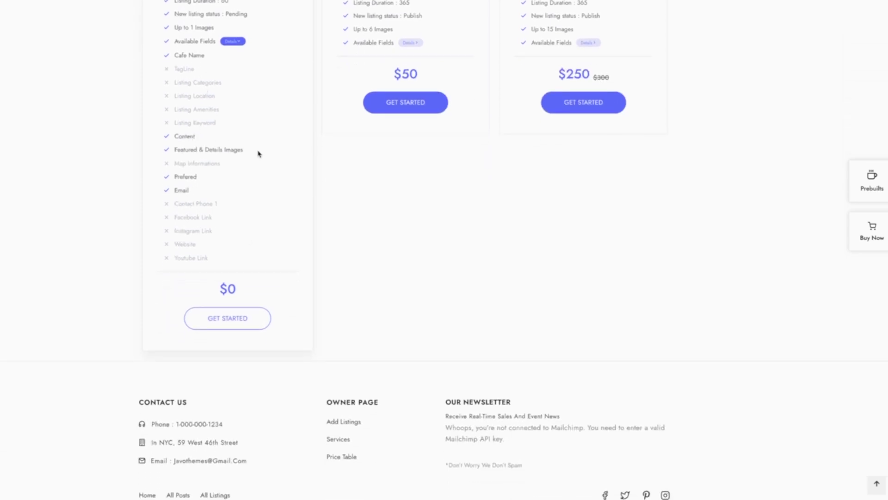
{"action": "left_click", "coordinate": [409, 42]}
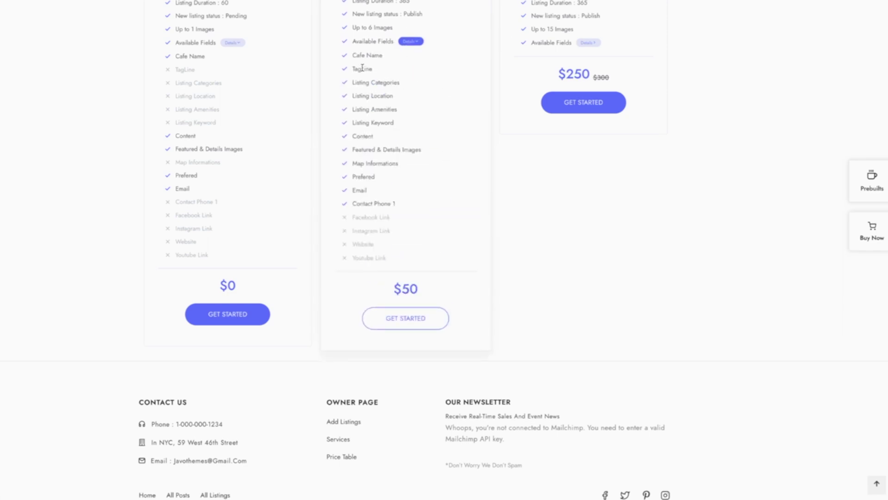
{"action": "left_click", "coordinate": [588, 43]}
{"action": "scroll", "coordinate": [742, 101], "scroll_direction": "down", "scroll_amount": 1}
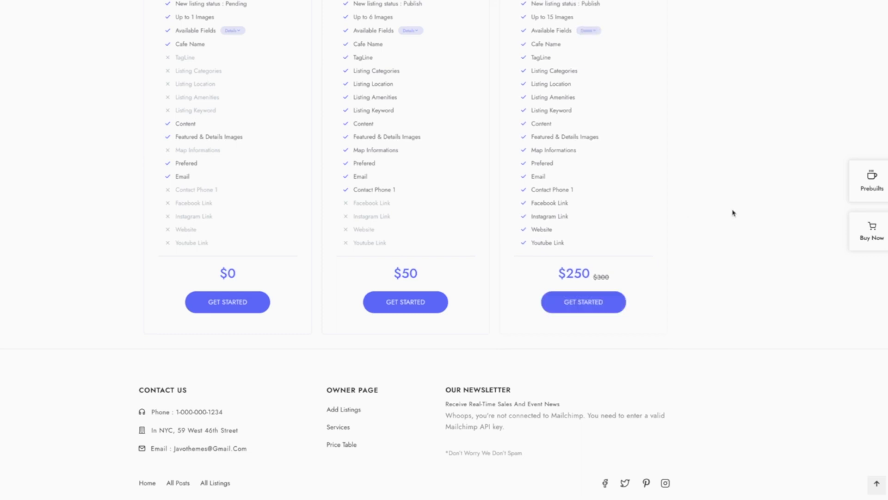
{"action": "scroll", "coordinate": [737, 228], "scroll_direction": "up", "scroll_amount": 2}
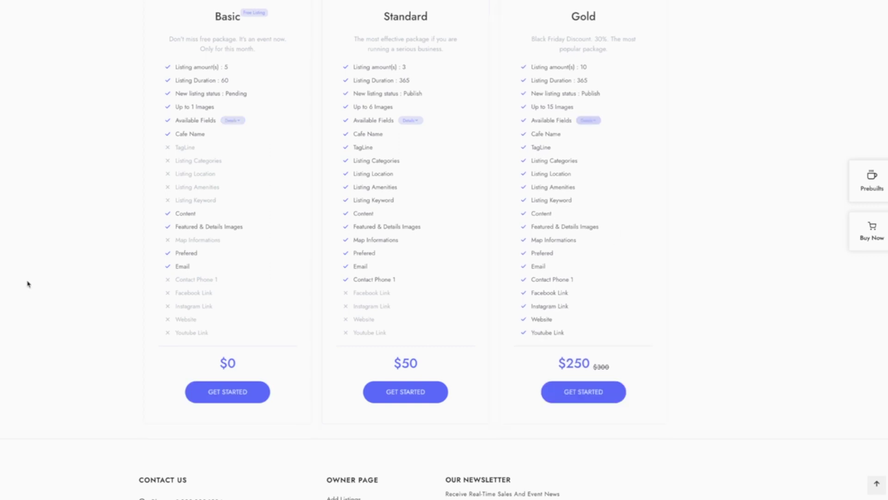
Open the Cafe submit form for the Basic package and examine its fields.
{"action": "left_click", "coordinate": [225, 395]}
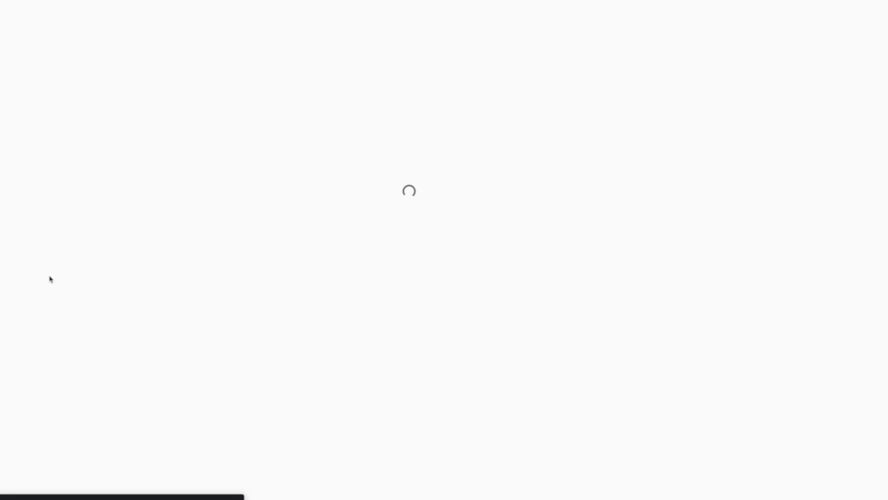
{"action": "left_click", "coordinate": [316, 117]}
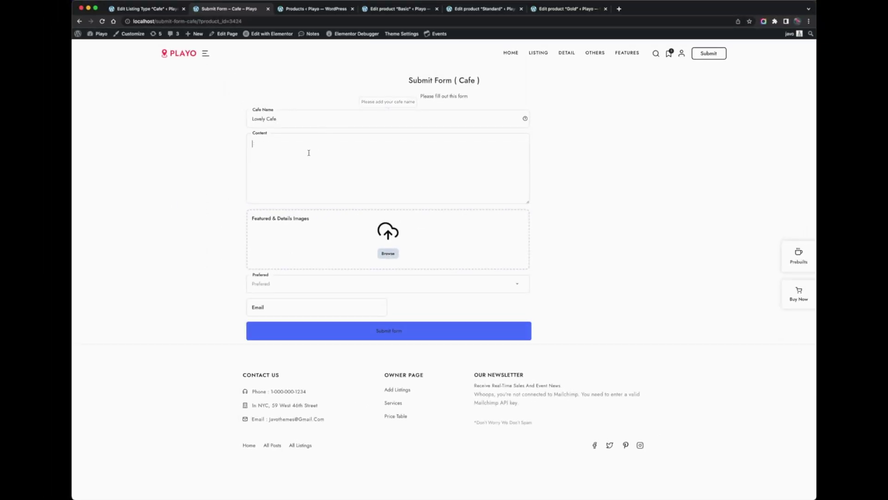
{"action": "left_click", "coordinate": [301, 280]}
{"action": "left_click", "coordinate": [166, 310]}
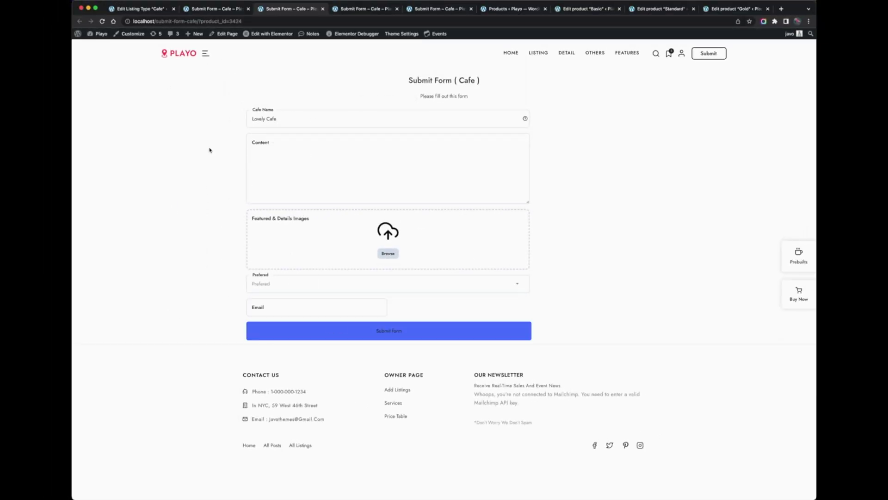
Compare the fields on the Standard and Gold submit forms, and return to the Basic submit form.
{"action": "left_click", "coordinate": [358, 10]}
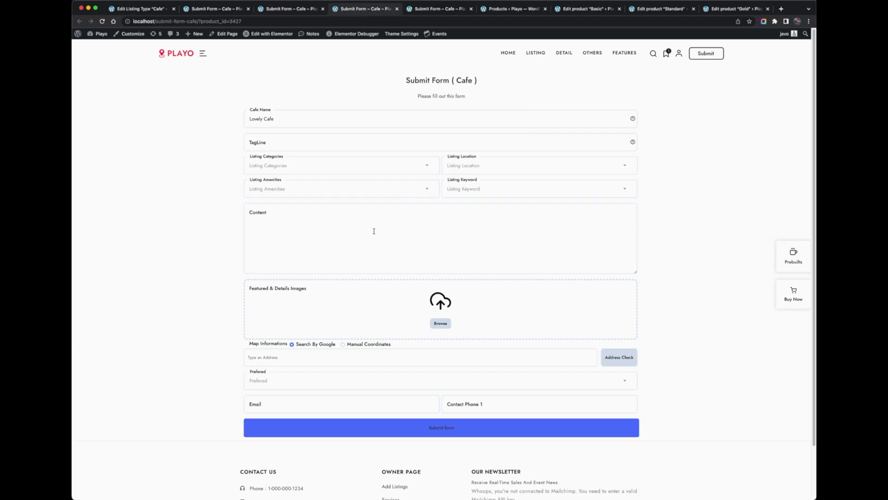
{"action": "scroll", "coordinate": [404, 256], "scroll_direction": "down", "scroll_amount": 1}
{"action": "scroll", "coordinate": [416, 185], "scroll_direction": "up", "scroll_amount": 1}
{"action": "left_click", "coordinate": [449, 13]}
{"action": "scroll", "coordinate": [476, 330], "scroll_direction": "down", "scroll_amount": 2}
{"action": "scroll", "coordinate": [476, 330], "scroll_direction": "up", "scroll_amount": 1}
{"action": "scroll", "coordinate": [475, 327], "scroll_direction": "down", "scroll_amount": 1}
{"action": "scroll", "coordinate": [504, 246], "scroll_direction": "up", "scroll_amount": 2}
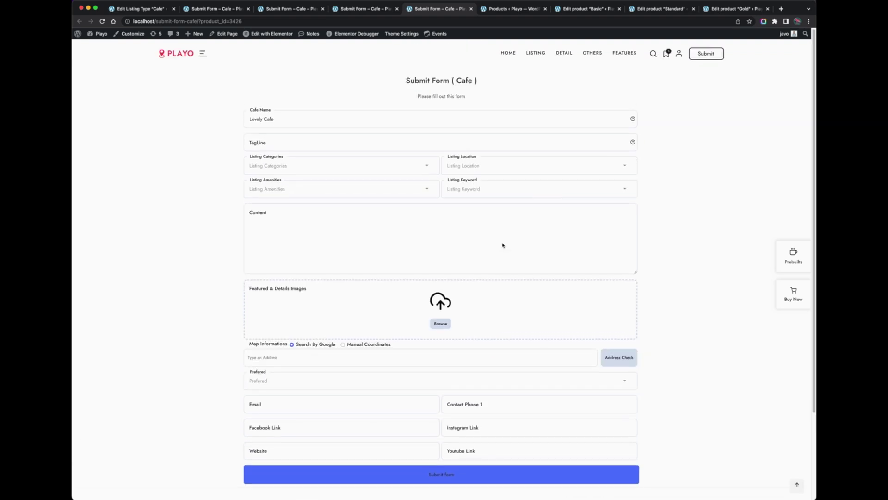
{"action": "key", "text": "super+3"}
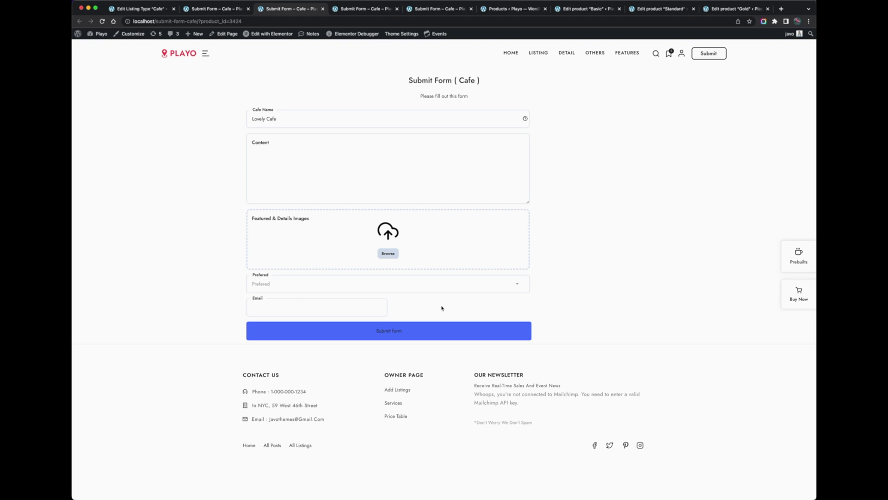
In the Cafe listing type's form builder, set the Email field's width for the Basic package to 50%.
{"action": "left_click", "coordinate": [207, 9]}
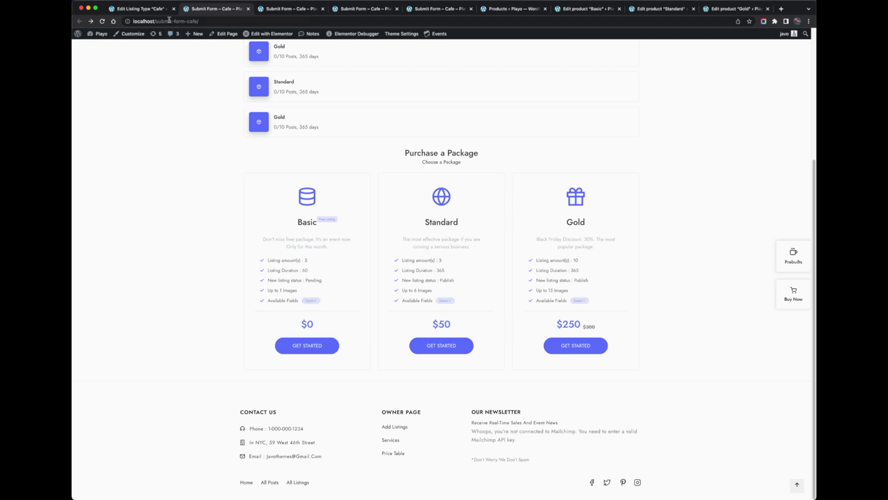
{"action": "key", "text": "super+1"}
{"action": "left_click", "coordinate": [457, 372]}
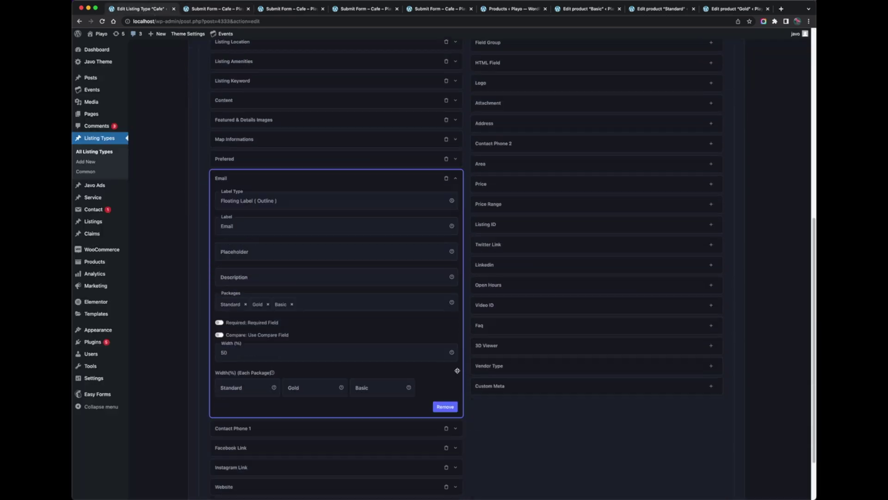
{"action": "left_click", "coordinate": [272, 387]}
{"action": "left_click", "coordinate": [308, 387]}
{"action": "left_click", "coordinate": [373, 387]}
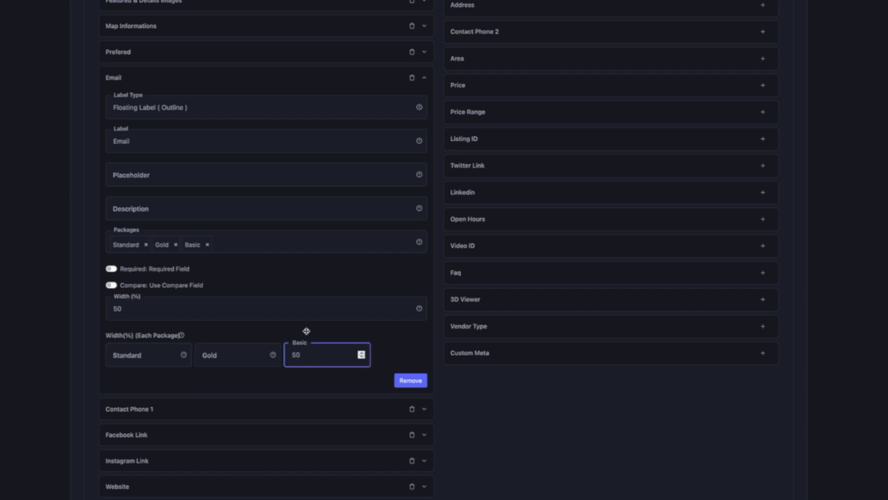
Set the Prefered field's width for the Basic package to 50% and update the listing type.
{"action": "left_click", "coordinate": [423, 53]}
{"action": "left_click", "coordinate": [323, 378]}
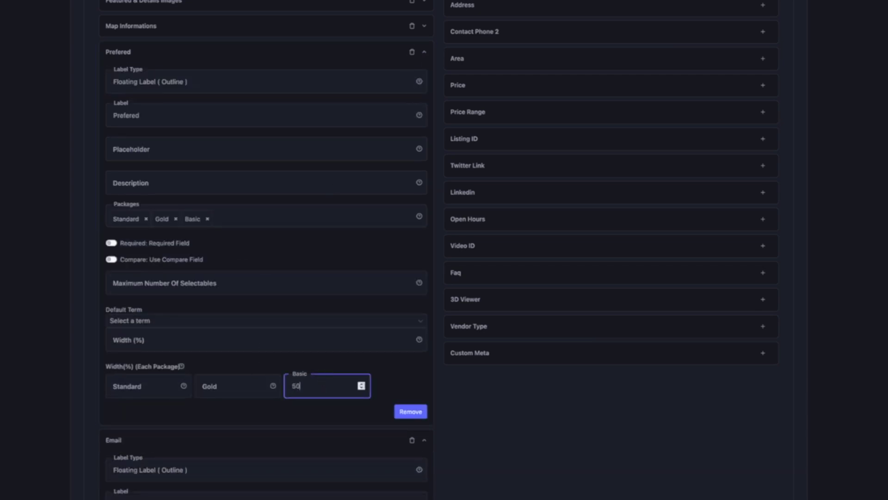
{"action": "scroll", "coordinate": [624, 442], "scroll_direction": "up", "scroll_amount": 10}
{"action": "left_click", "coordinate": [785, 75]}
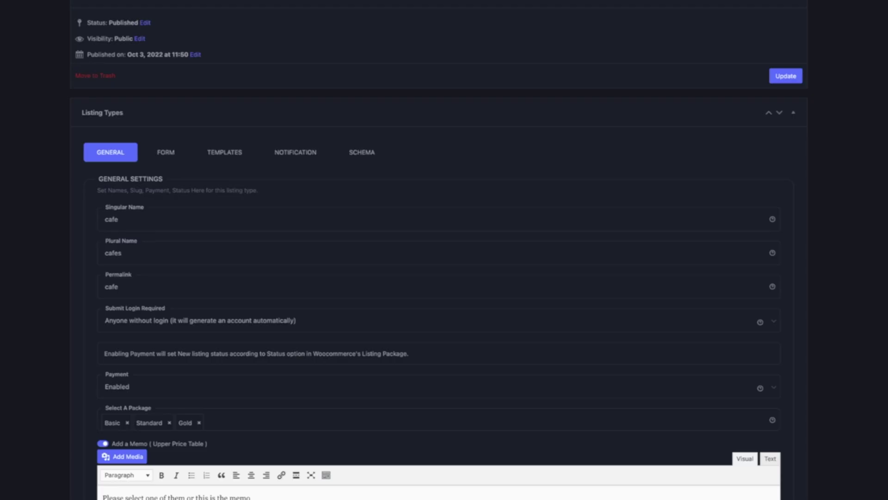
Examine the overall and per-package width settings of the fields in the form builder, starting with the Title field.
{"action": "left_click", "coordinate": [165, 152]}
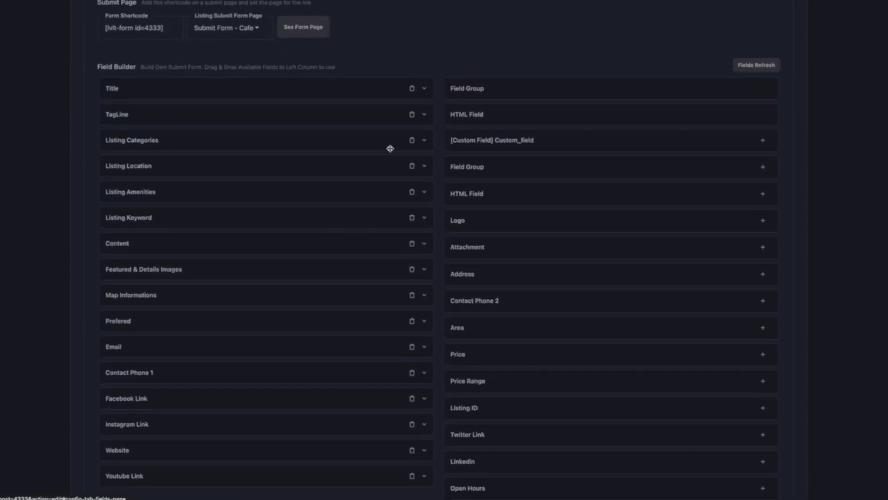
{"action": "left_click", "coordinate": [424, 90]}
{"action": "left_click", "coordinate": [154, 358]}
{"action": "left_click", "coordinate": [224, 363]}
{"action": "left_click", "coordinate": [323, 365]}
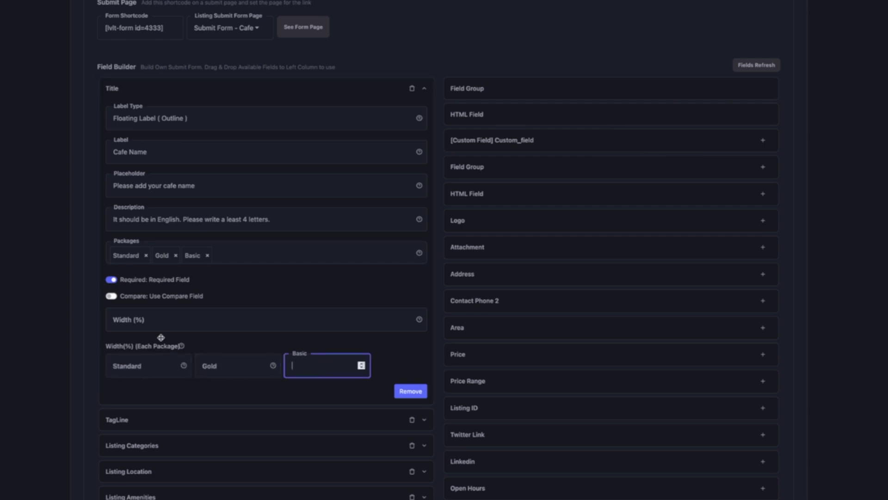
{"action": "left_click", "coordinate": [155, 324]}
{"action": "scroll", "coordinate": [113, 320], "scroll_direction": "down", "scroll_amount": 5}
{"action": "left_click", "coordinate": [424, 115]}
{"action": "left_click", "coordinate": [180, 345]}
{"action": "left_click", "coordinate": [145, 390]}
{"action": "left_click", "coordinate": [231, 390]}
{"action": "left_click", "coordinate": [425, 116]}
Add an HTML Field directly below TagLine in the Cafe form builder and update the listing type.
{"action": "scroll", "coordinate": [424, 117], "scroll_direction": "up", "scroll_amount": 8}
{"action": "left_click", "coordinate": [784, 77]}
{"action": "scroll", "coordinate": [395, 420], "scroll_direction": "down", "scroll_amount": 7}
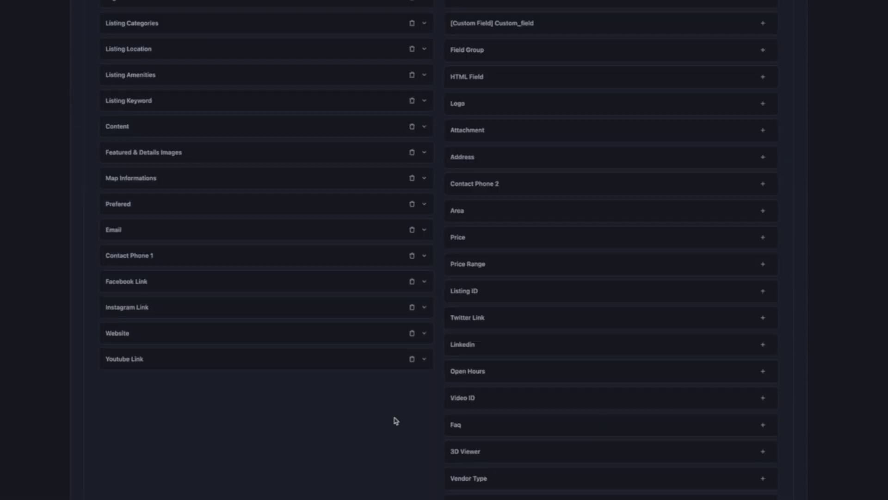
{"action": "scroll", "coordinate": [437, 259], "scroll_direction": "down", "scroll_amount": 2}
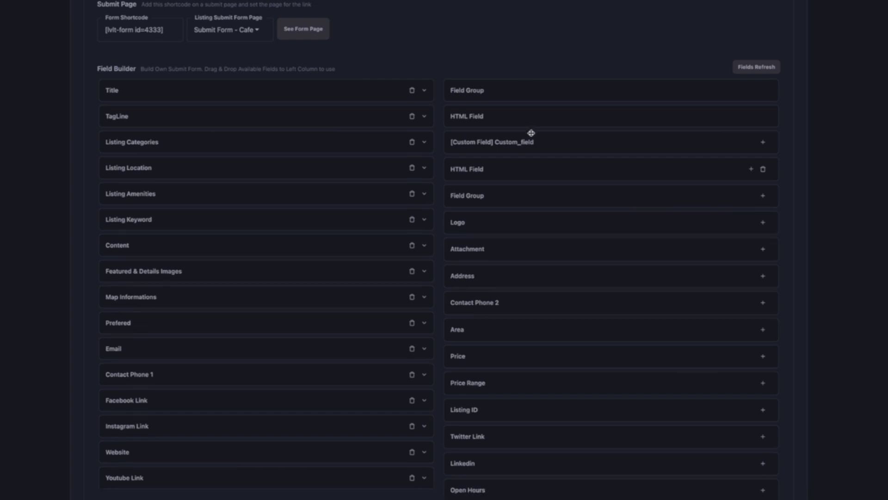
{"action": "left_click_drag", "start_coordinate": [561, 167], "coordinate": [259, 134]}
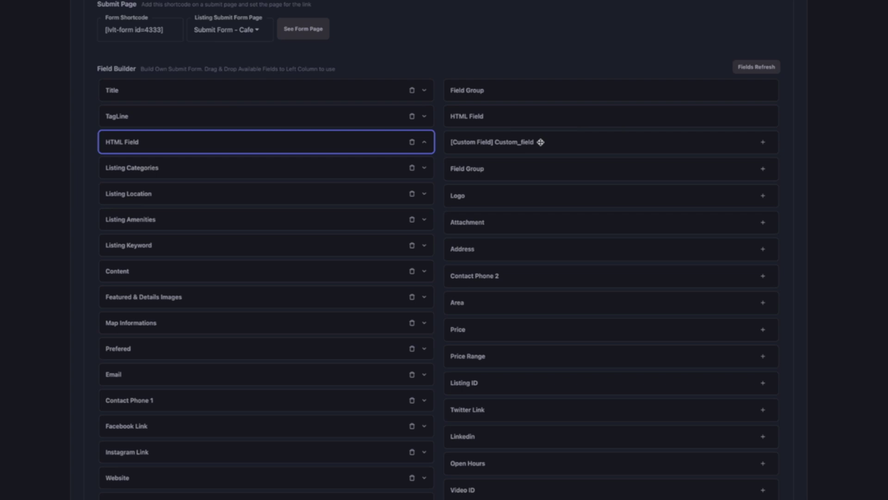
{"action": "scroll", "coordinate": [595, 71], "scroll_direction": "up", "scroll_amount": 5}
{"action": "left_click", "coordinate": [786, 75]}
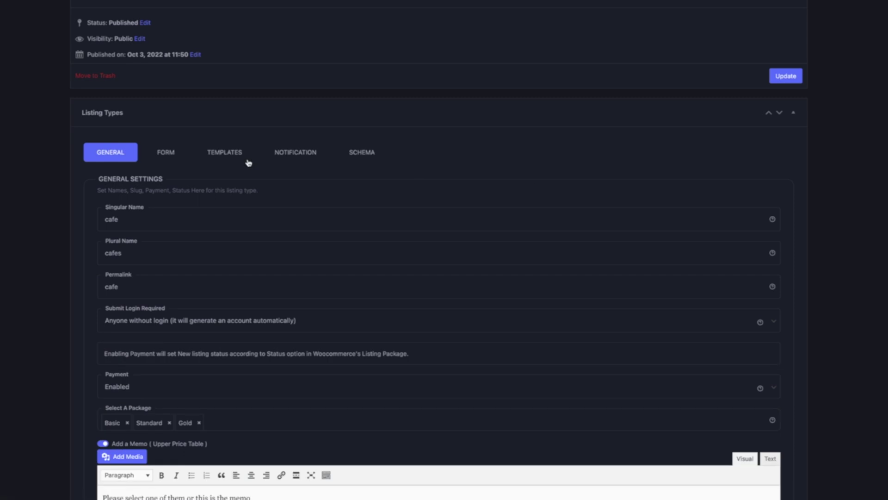
Expand the new HTML Field's settings in the form builder and assign only the Basic package to it.
{"action": "left_click", "coordinate": [172, 151]}
{"action": "scroll", "coordinate": [172, 149], "scroll_direction": "down", "scroll_amount": 7}
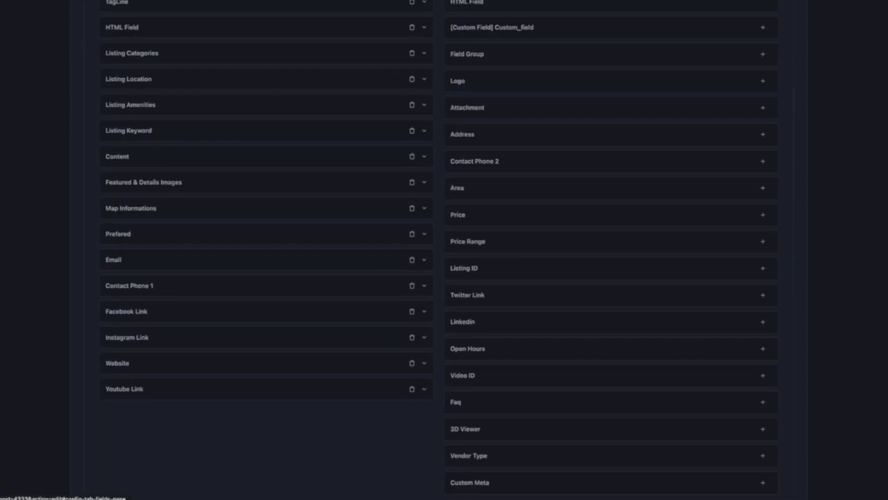
{"action": "left_click", "coordinate": [424, 28]}
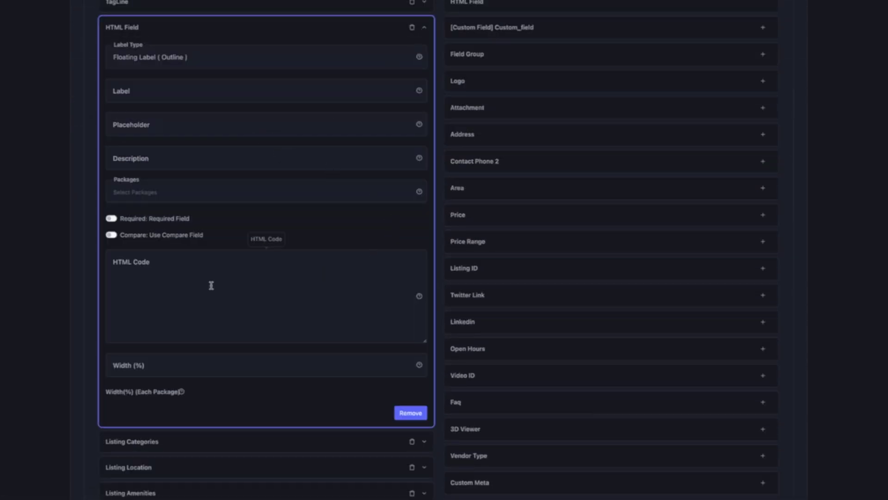
{"action": "left_click", "coordinate": [157, 190]}
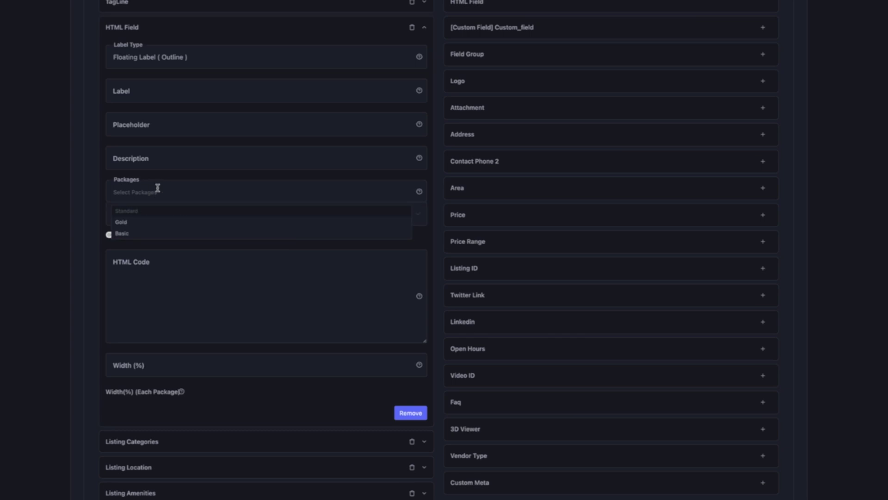
{"action": "left_click", "coordinate": [160, 232]}
{"action": "left_click", "coordinate": [176, 257]}
{"action": "type", "text": "<a href=\"\"><img src=\"\"></a>"}
{"action": "type", "text": "https://playo1.wpjavo.com/wp-content/uploads/2019/09/magazine-banner7.png"}
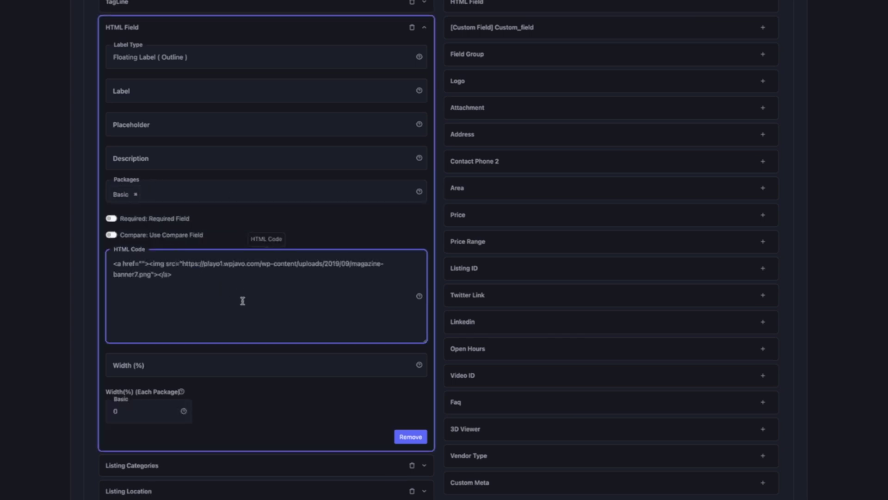
{"action": "left_click", "coordinate": [139, 263]}
{"action": "type", "text": "https://"}
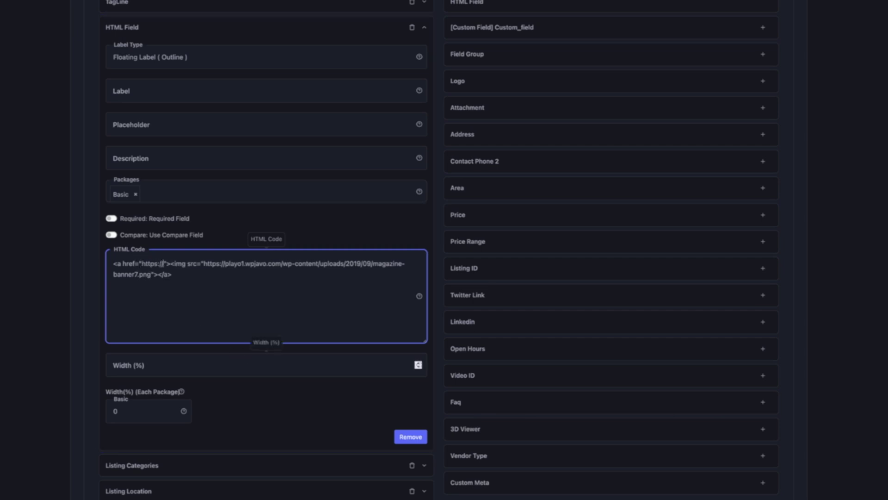
{"action": "type", "text": "v5.wpjavo.com/theme/"}
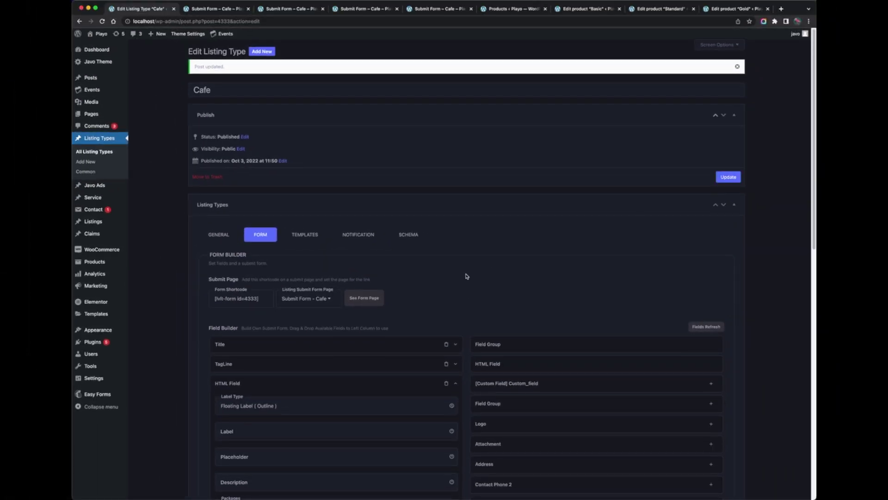
Check the Basic and Standard package submit forms for the HTML banner.
{"action": "scroll", "coordinate": [466, 277], "scroll_direction": "down", "scroll_amount": 5}
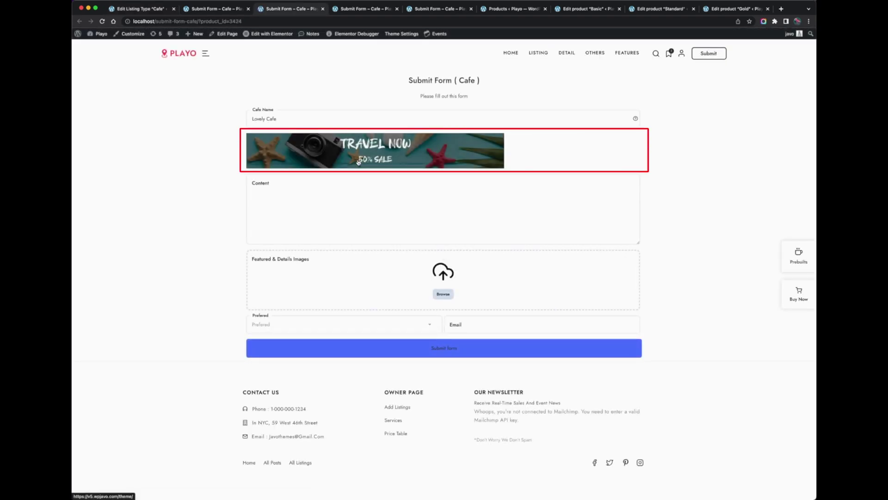
{"action": "left_click", "coordinate": [370, 11]}
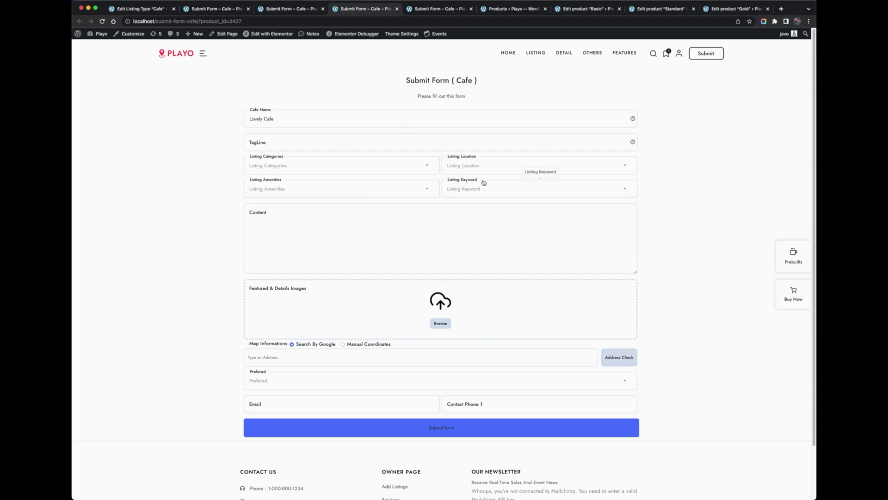
Check the Gold package submit form for the HTML banner and return to the package selection page.
{"action": "left_click", "coordinate": [440, 8]}
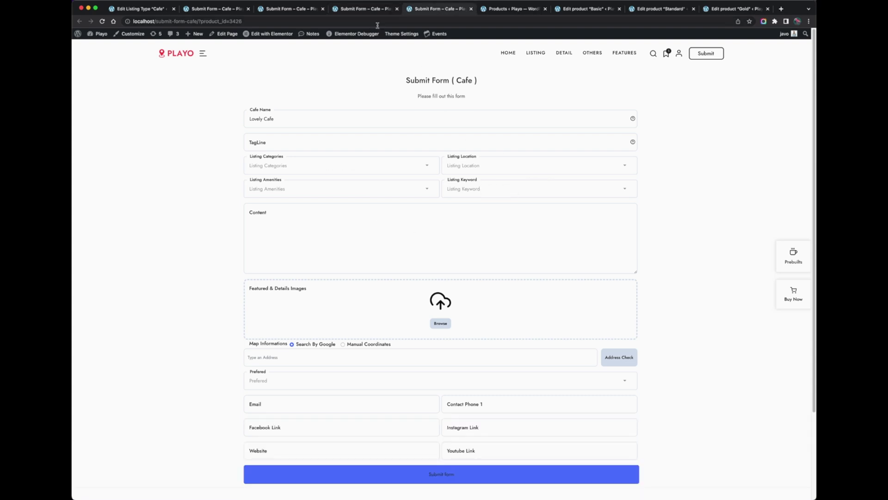
{"action": "left_click", "coordinate": [207, 10]}
Add the Video ID field between Listing Keyword and Content in the Cafe listing type's form builder.
{"action": "left_click", "coordinate": [139, 9]}
{"action": "left_click", "coordinate": [261, 234]}
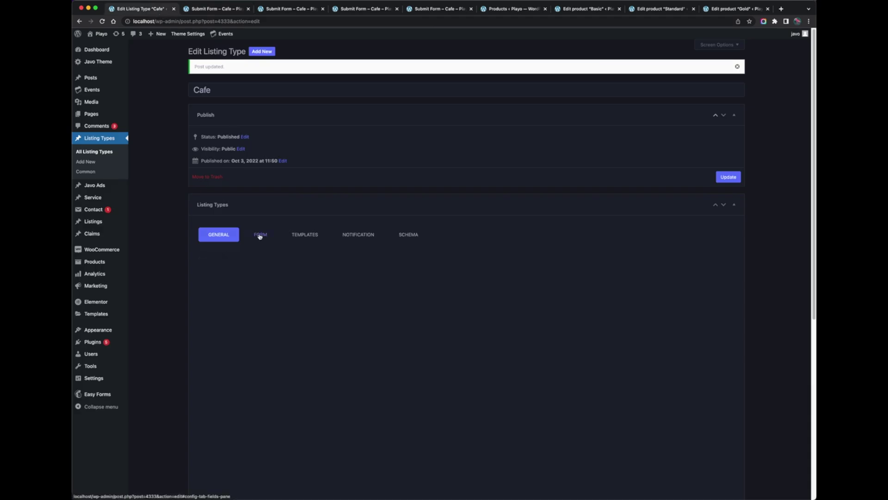
{"action": "left_click", "coordinate": [455, 383]}
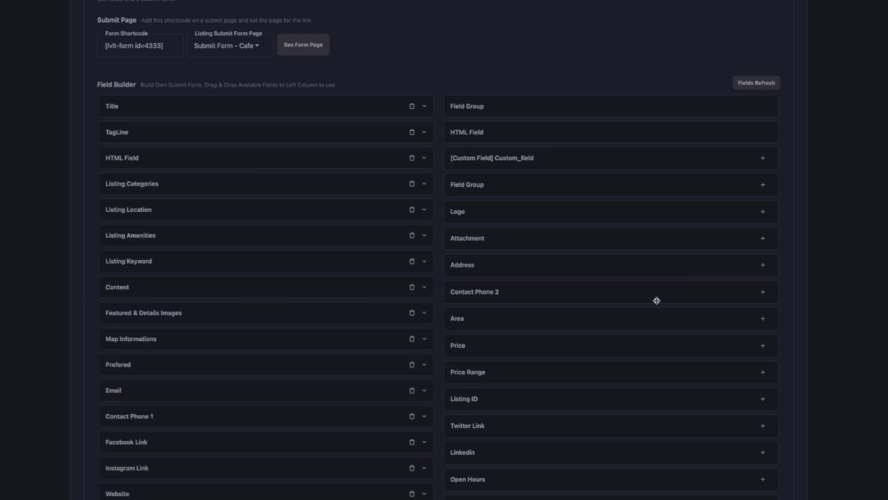
{"action": "scroll", "coordinate": [656, 301], "scroll_direction": "down", "scroll_amount": 2}
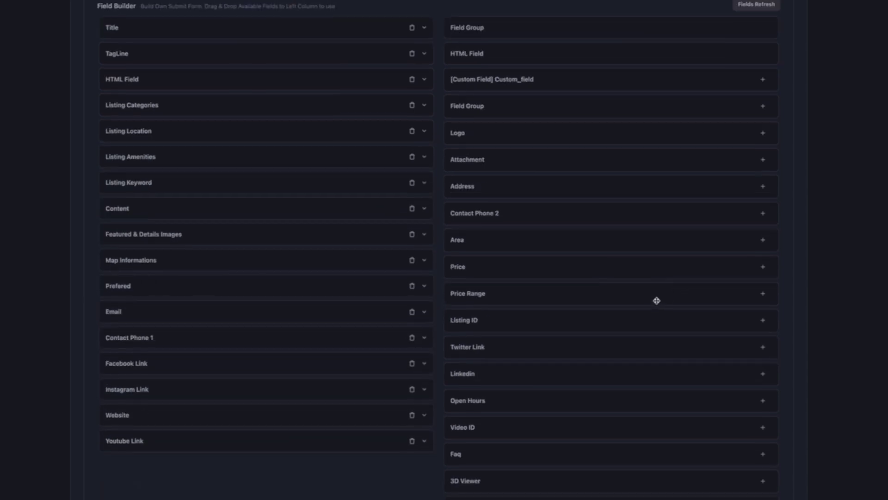
{"action": "scroll", "coordinate": [656, 300], "scroll_direction": "down", "scroll_amount": 1}
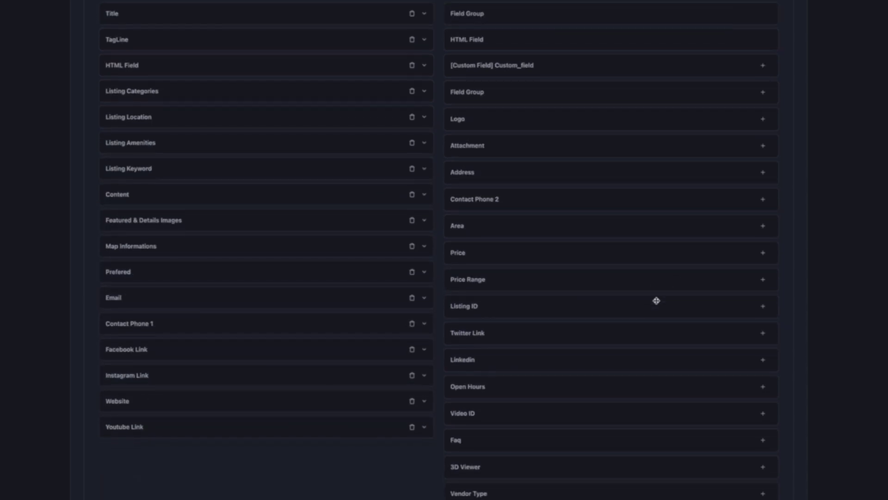
{"action": "left_click_drag", "start_coordinate": [590, 407], "coordinate": [242, 188]}
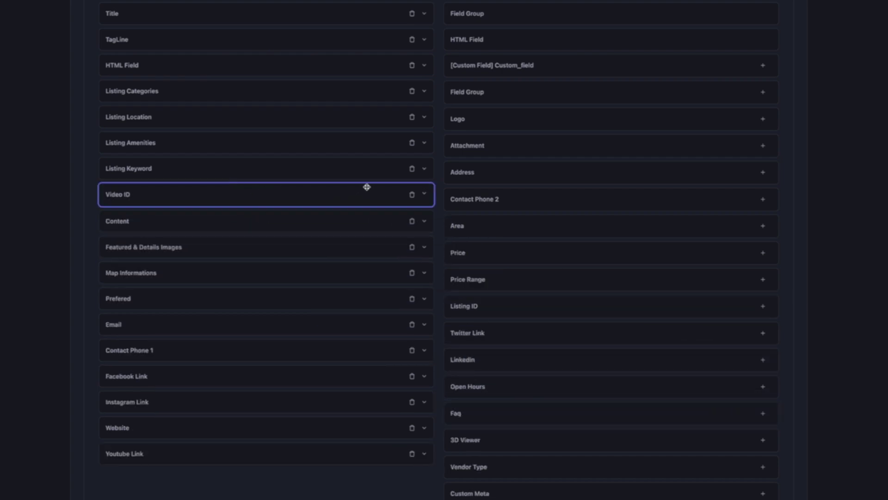
Assign the Gold and Standard packages to the Video ID field and update the Cafe listing type.
{"action": "scroll", "coordinate": [833, 87], "scroll_direction": "up", "scroll_amount": 4}
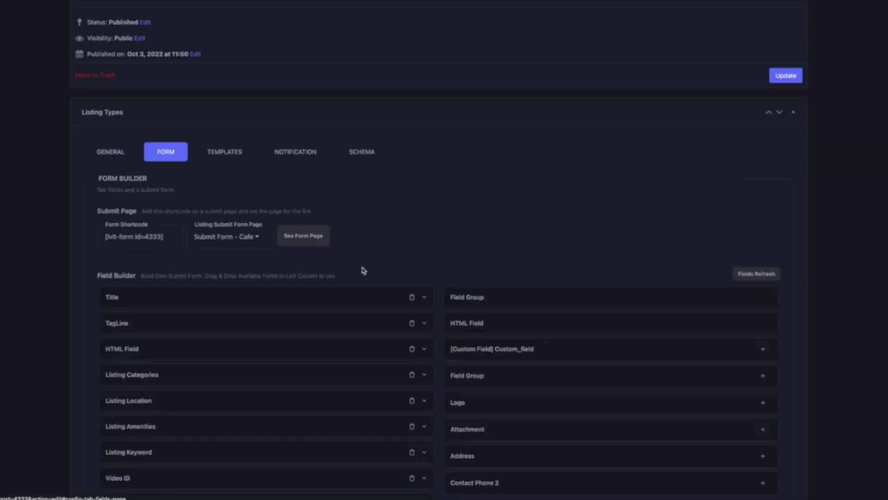
{"action": "scroll", "coordinate": [430, 127], "scroll_direction": "down", "scroll_amount": 7}
{"action": "left_click", "coordinate": [424, 156]}
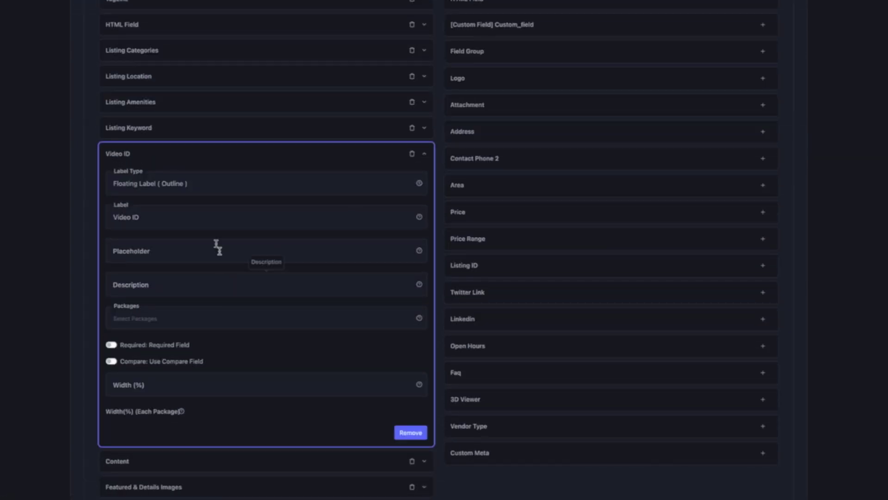
{"action": "left_click", "coordinate": [163, 315]}
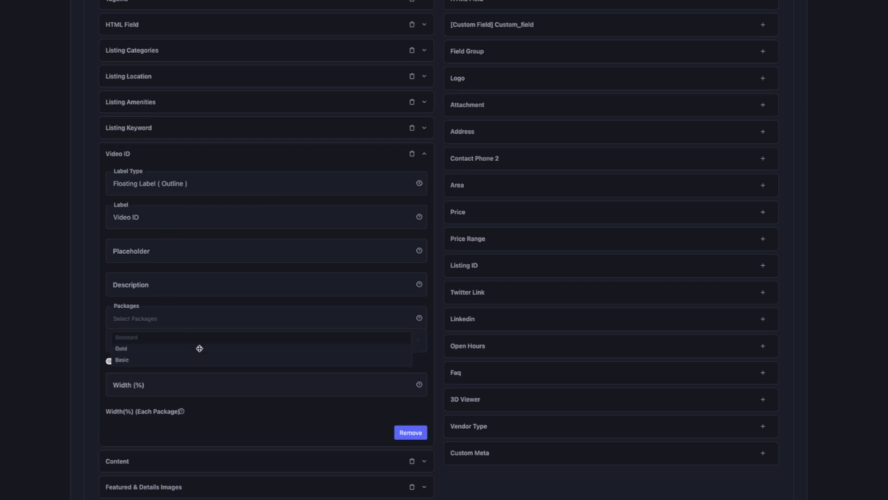
{"action": "left_click", "coordinate": [178, 350]}
{"action": "left_click", "coordinate": [175, 339]}
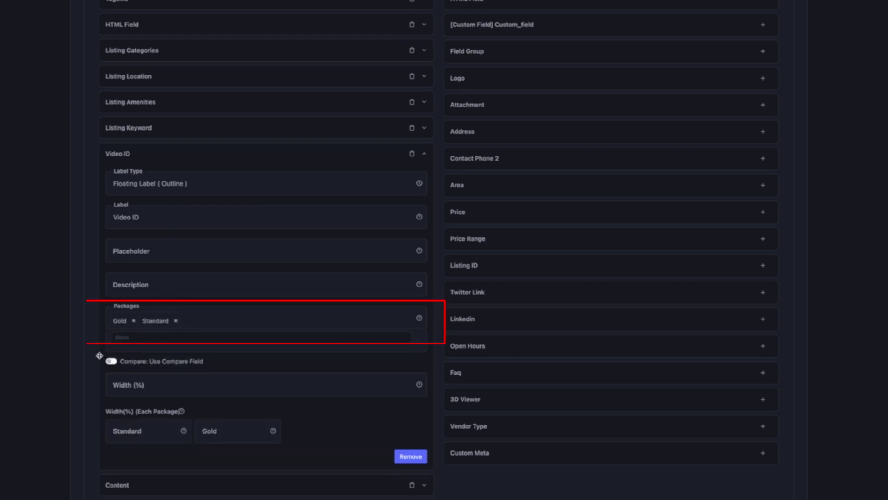
{"action": "scroll", "coordinate": [654, 234], "scroll_direction": "up", "scroll_amount": 5}
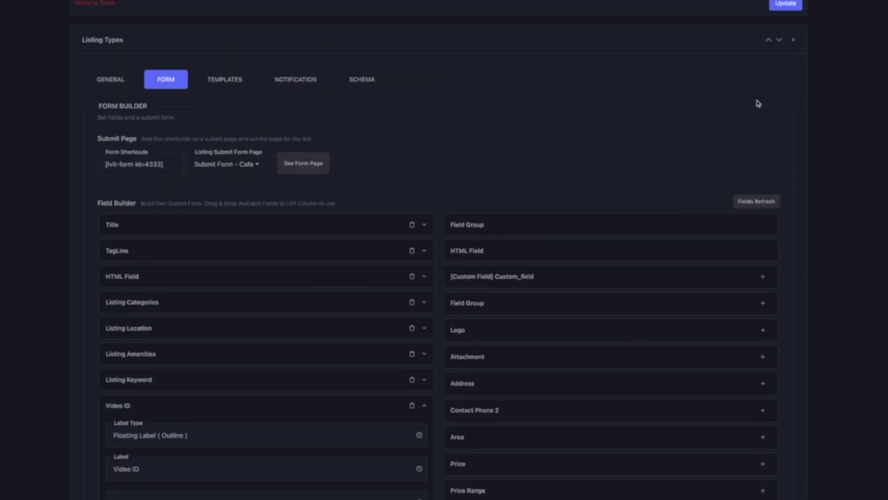
{"action": "left_click", "coordinate": [729, 122]}
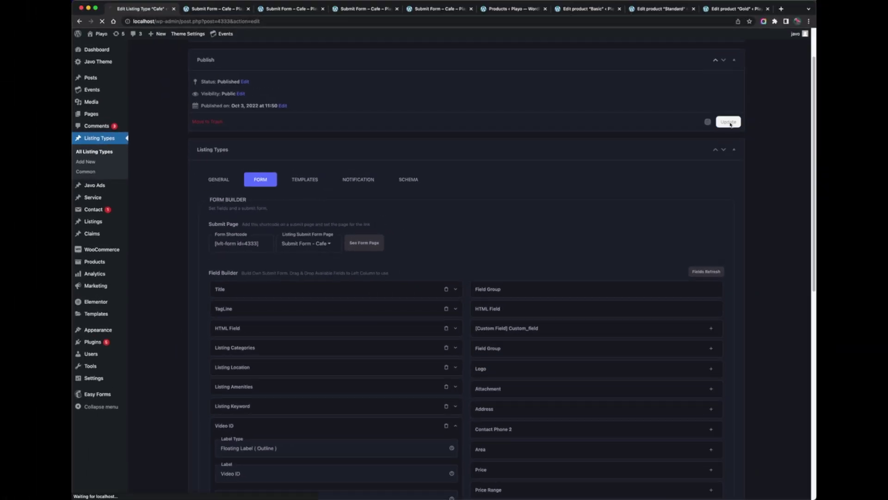
Reload the Basic, Standard and Gold package submit forms and check each for the Video ID field.
{"action": "left_click", "coordinate": [304, 10]}
{"action": "key", "text": "super+r"}
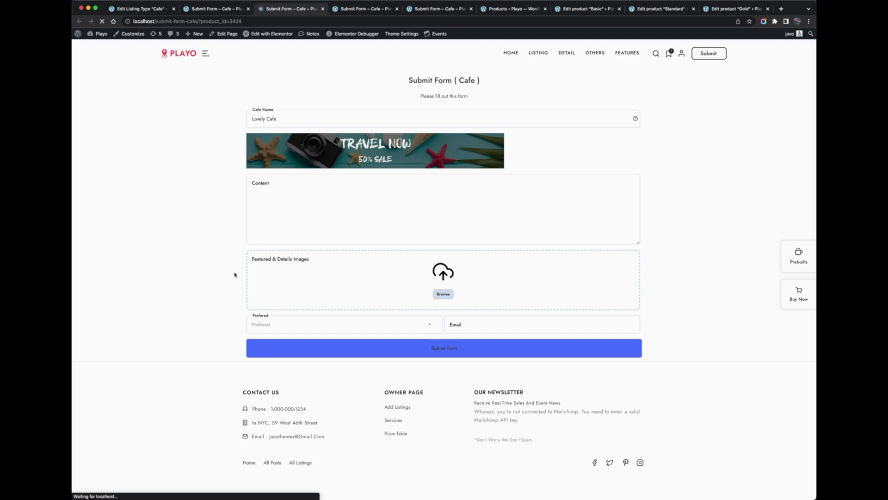
{"action": "left_click", "coordinate": [374, 8]}
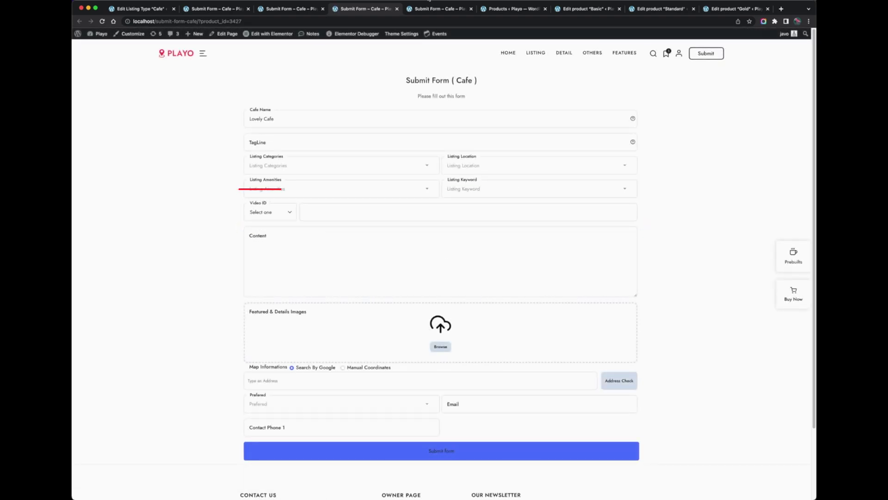
{"action": "left_click", "coordinate": [428, 13]}
{"action": "key", "text": "super+r"}
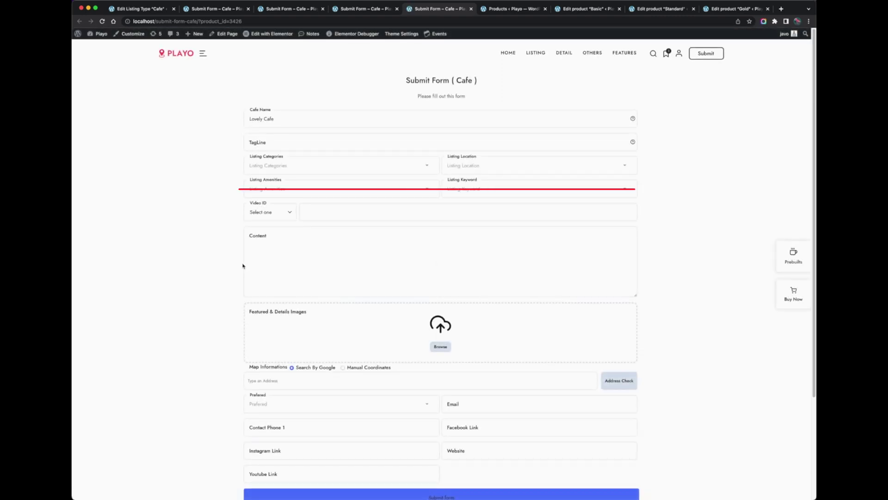
Expand the available fields of the Basic, Gold and Standard packages on the Cafe package selection page and compare them.
{"action": "left_click", "coordinate": [218, 11]}
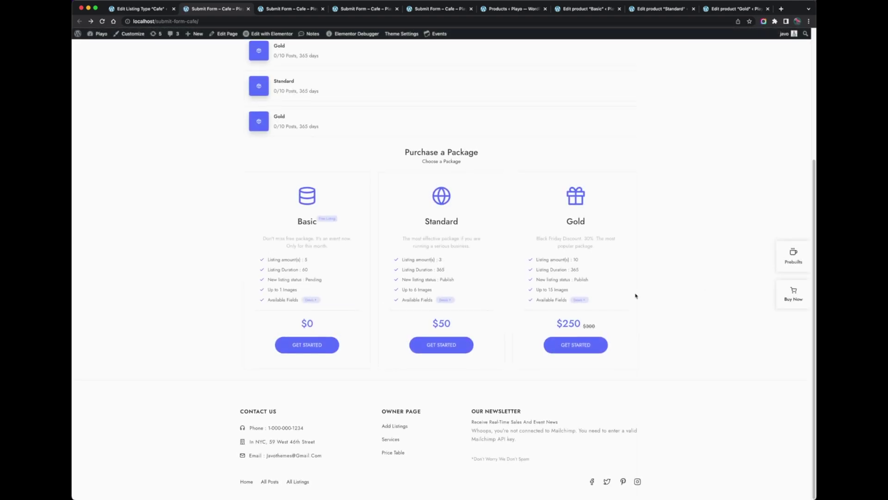
{"action": "left_click", "coordinate": [319, 302]}
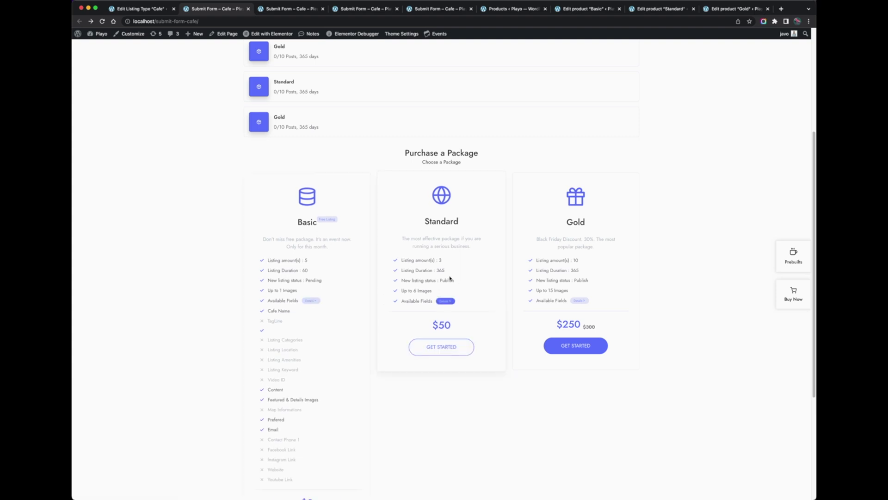
{"action": "left_click", "coordinate": [583, 303]}
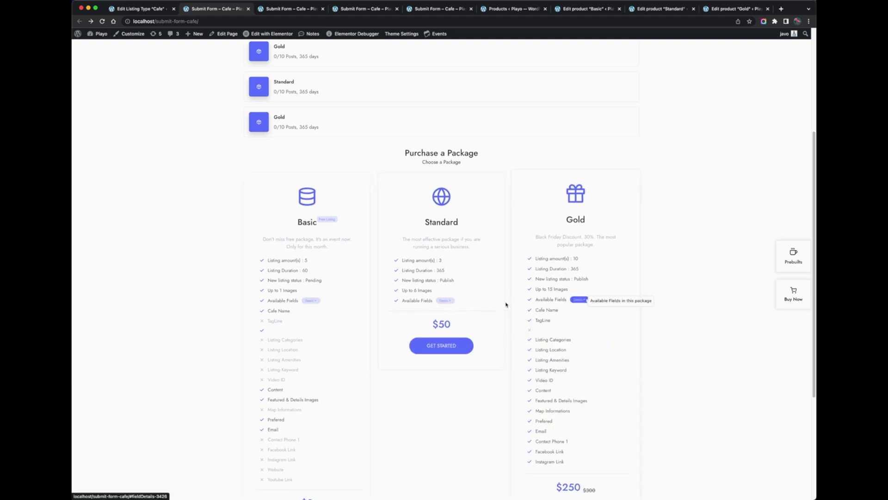
{"action": "left_click", "coordinate": [446, 301]}
{"action": "scroll", "coordinate": [448, 302], "scroll_direction": "down", "scroll_amount": 5}
{"action": "scroll", "coordinate": [448, 304], "scroll_direction": "up", "scroll_amount": 4}
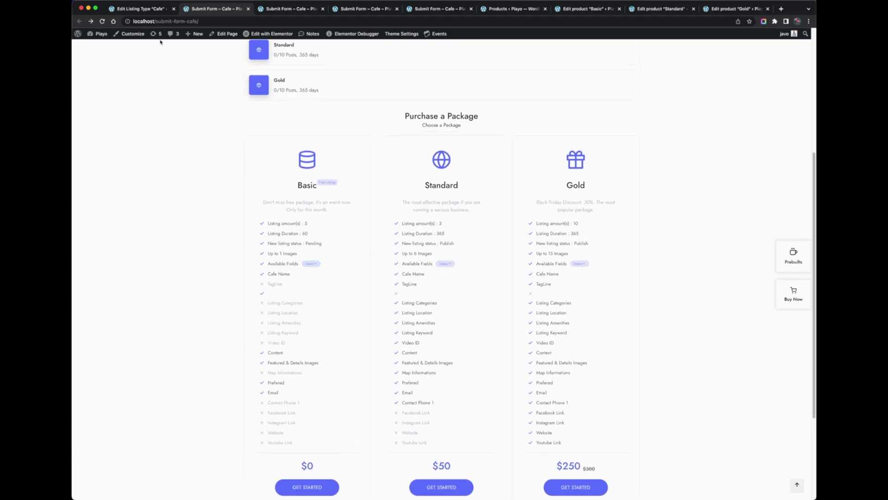
Review the listing detail template choices in the Basic product's package options, keeping Style 1 – Grid, Spyscroll Side.
{"action": "left_click", "coordinate": [583, 8]}
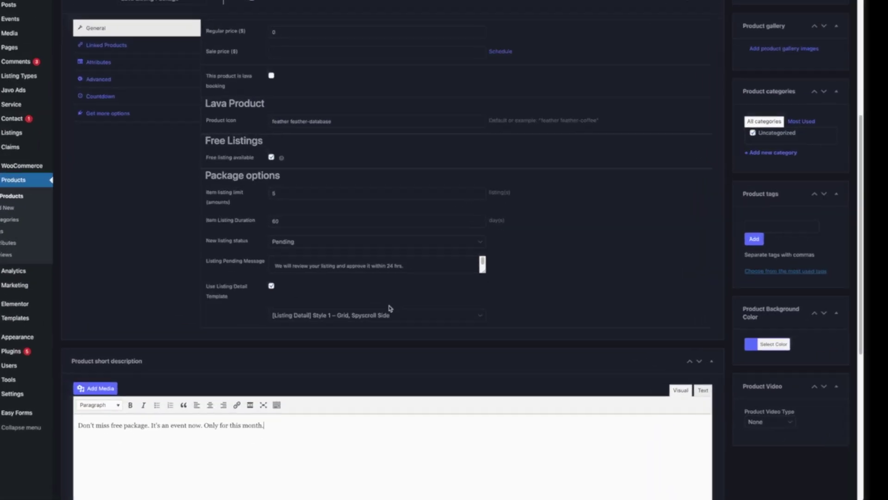
{"action": "left_click", "coordinate": [390, 312]}
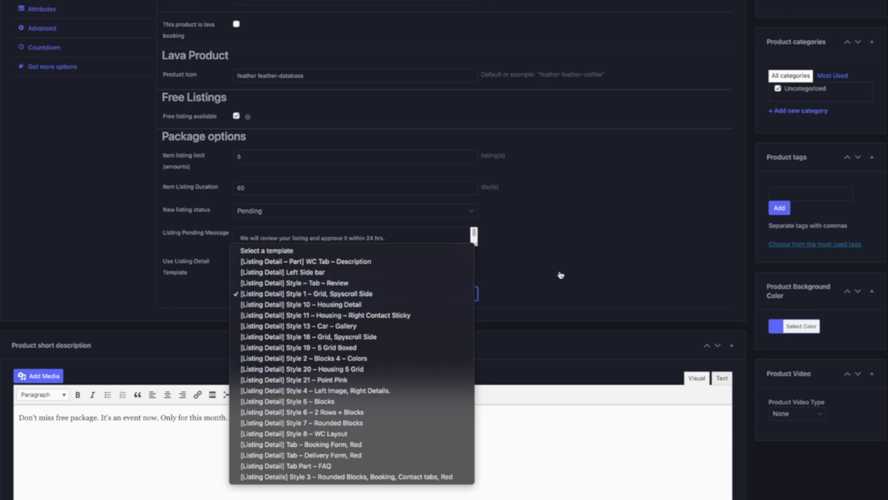
{"action": "left_click", "coordinate": [354, 294]}
{"action": "left_click", "coordinate": [354, 294]}
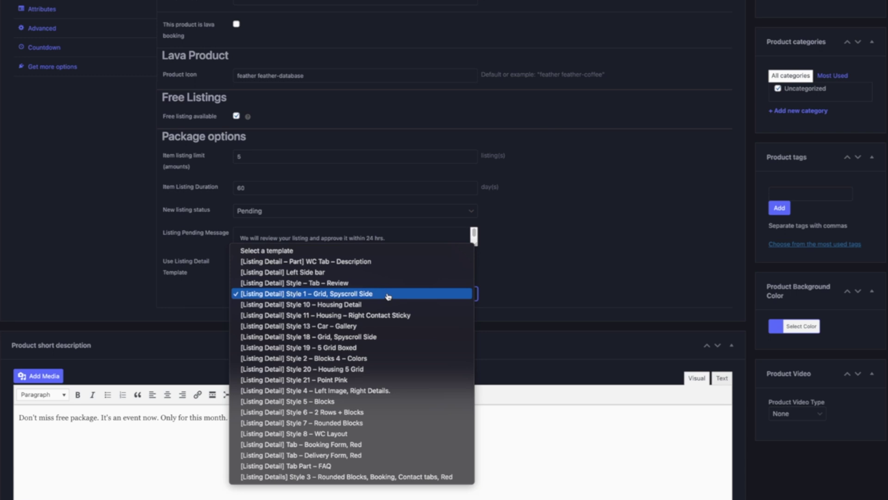
{"action": "left_click", "coordinate": [587, 283]}
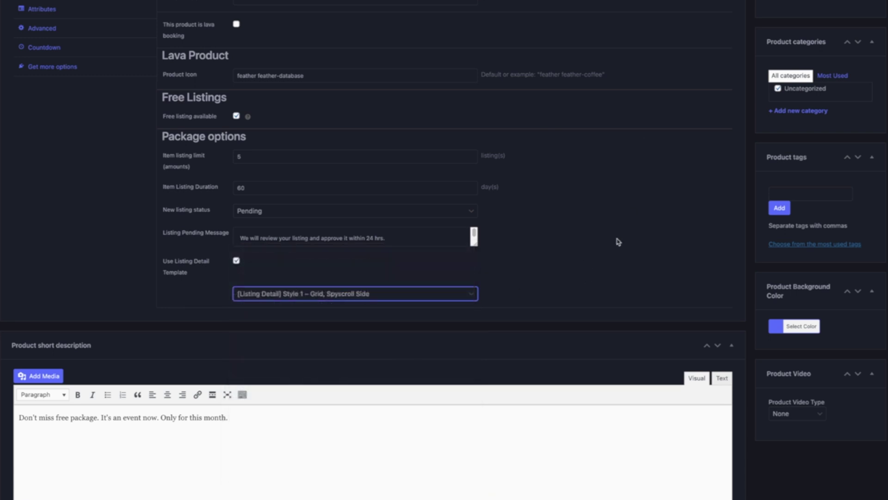
{"action": "key", "text": "space"}
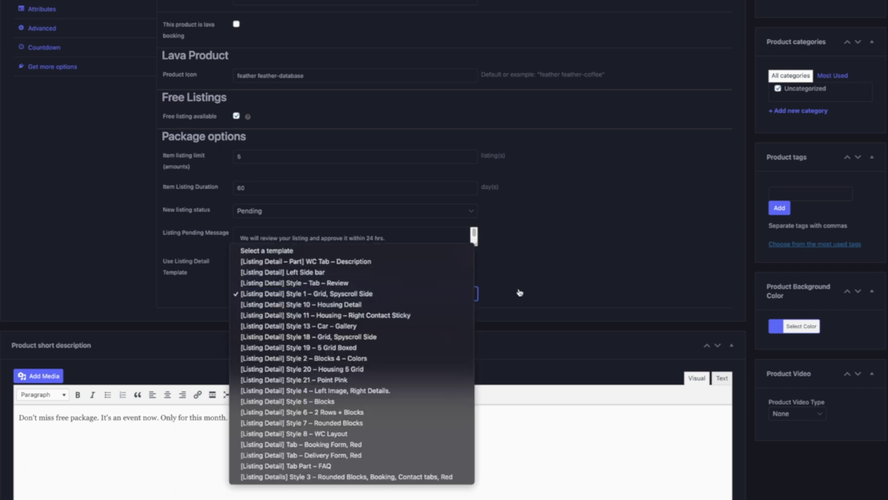
{"action": "left_click", "coordinate": [551, 294]}
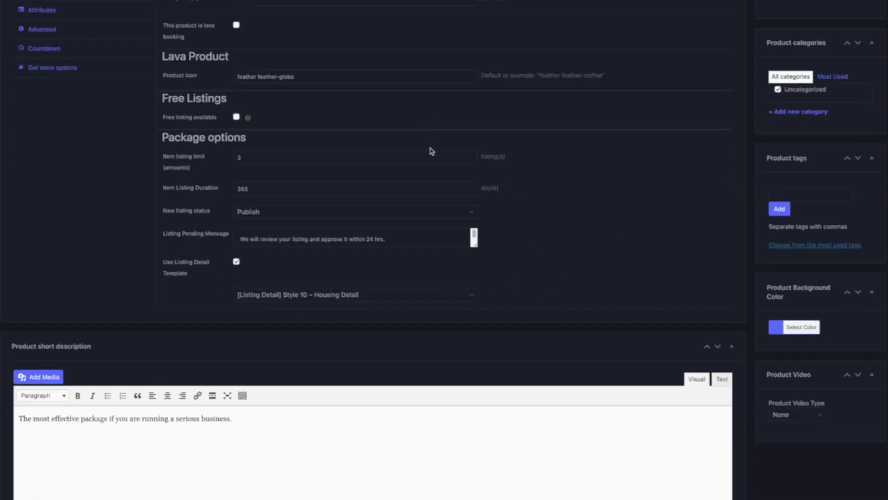
Set the Standard product's listing detail template to [Listing Detail] Style 19 – 5 Grid Boxed.
{"action": "scroll", "coordinate": [426, 157], "scroll_direction": "down", "scroll_amount": 1}
{"action": "left_click", "coordinate": [375, 266]}
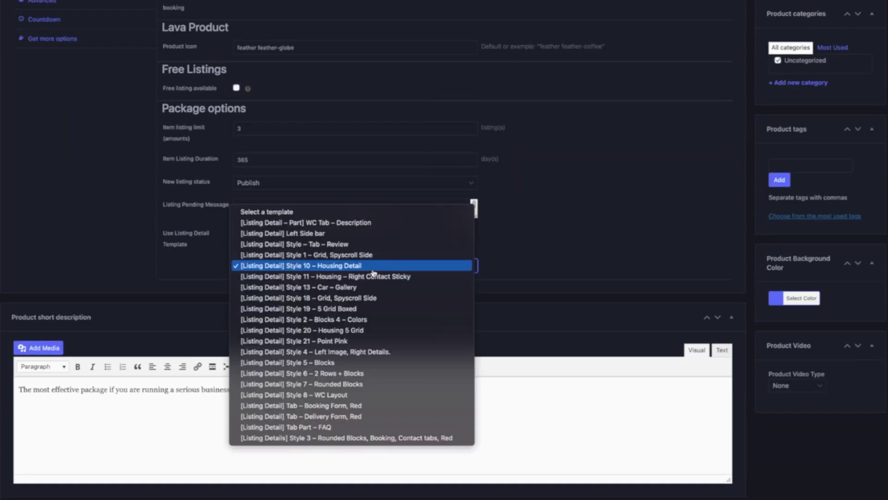
{"action": "left_click", "coordinate": [419, 330]}
{"action": "left_click", "coordinate": [425, 267]}
{"action": "left_click", "coordinate": [398, 244]}
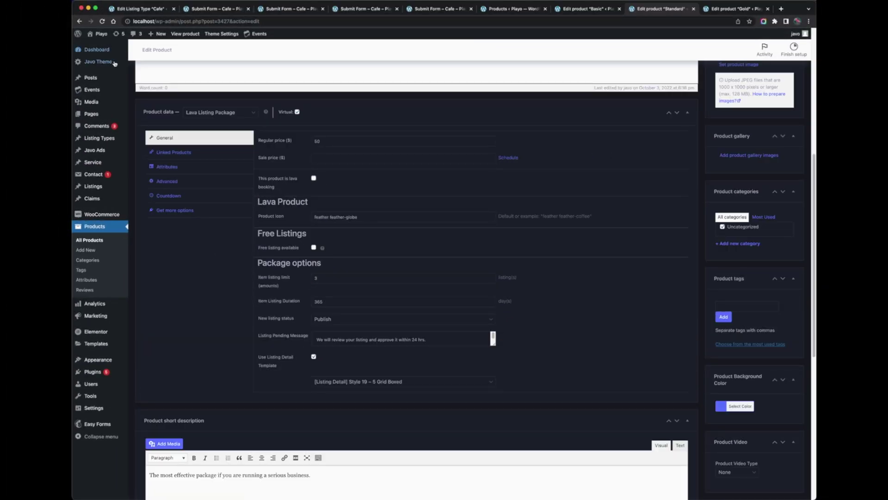
Open the Javo Theme Page Builder in a new browser tab and list only the Listing Detail templates.
{"action": "mouse_move", "coordinate": [110, 62]}
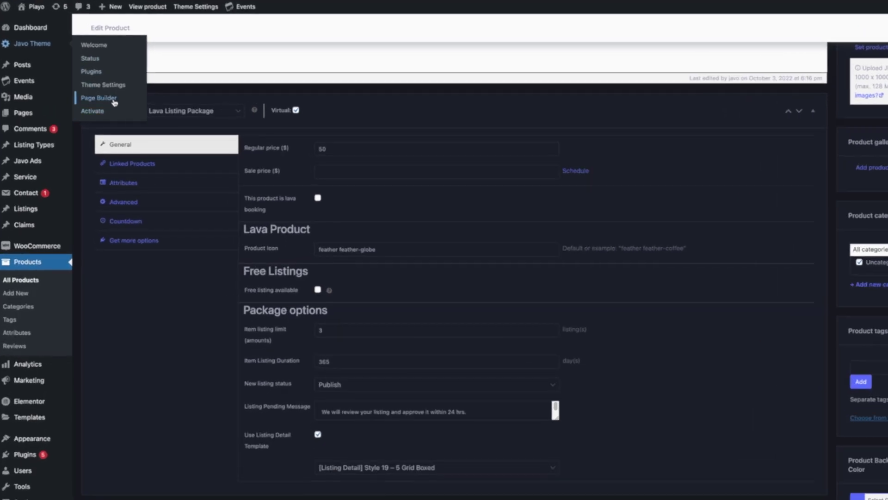
{"action": "right_click", "coordinate": [115, 101]}
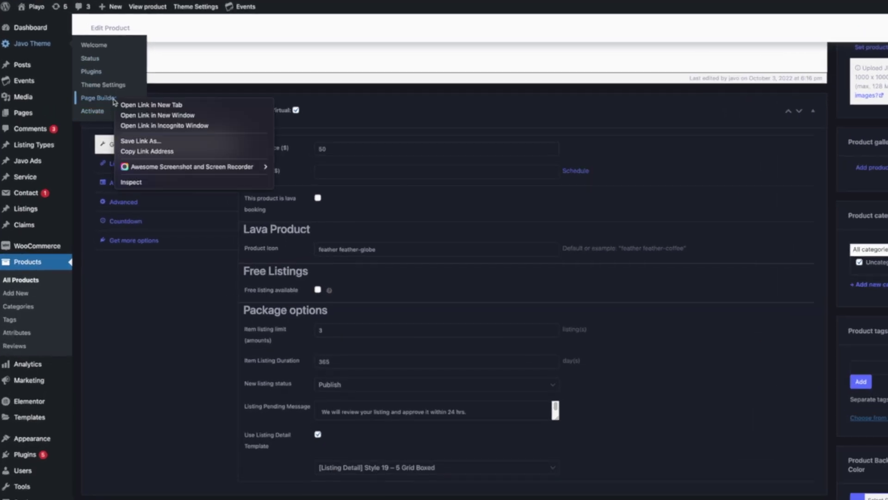
{"action": "left_click", "coordinate": [125, 104]}
{"action": "key", "text": "ctrl+Tab"}
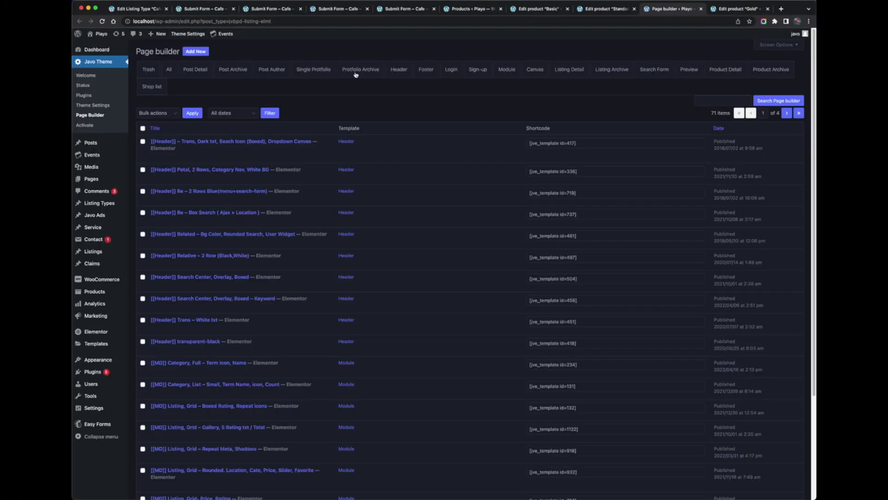
{"action": "left_click", "coordinate": [584, 73]}
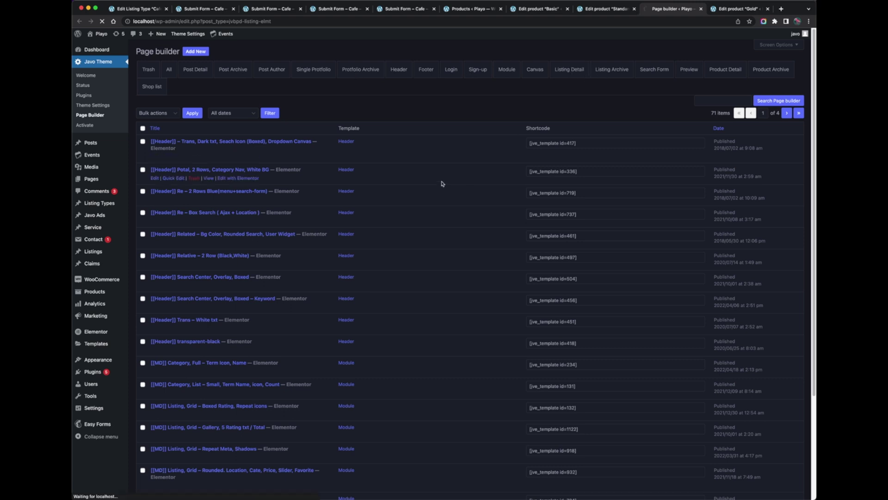
{"action": "scroll", "coordinate": [440, 182], "scroll_direction": "down", "scroll_amount": 5}
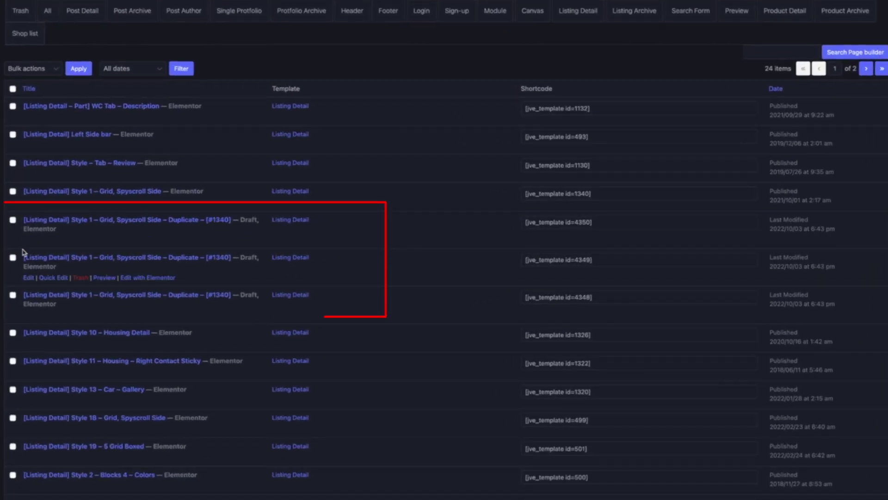
Rename the first duplicate of the Style 1 – Grid, Spyscroll Side template as [Listing Detail] Basic Template.
{"action": "left_click", "coordinate": [53, 240]}
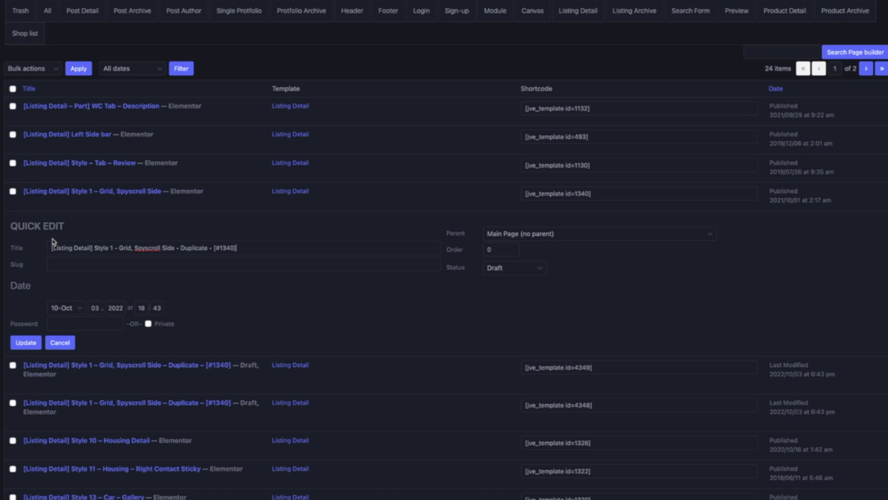
{"action": "triple_click", "coordinate": [207, 249]}
{"action": "type", "text": "Basic"}
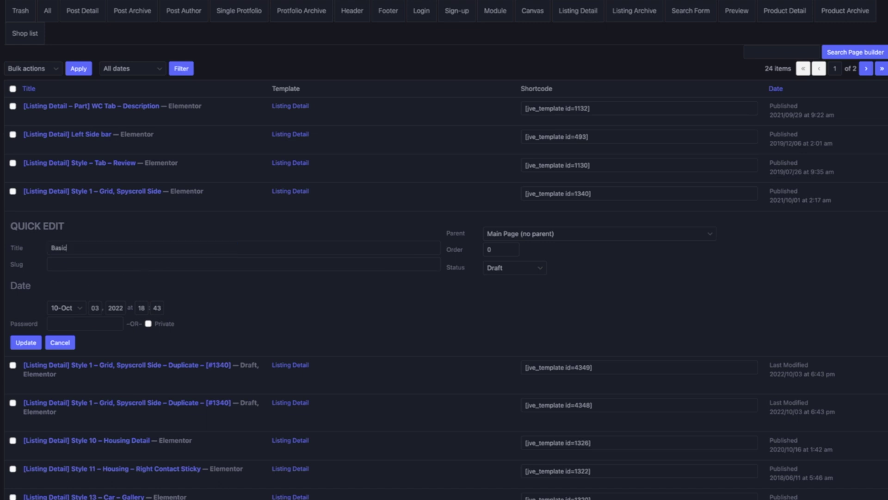
{"action": "triple_click", "coordinate": [118, 241]}
{"action": "key", "text": "ctrl+c"}
{"action": "key", "text": "BackSpace"}
{"action": "type", "text": "[Listing Detail] Basic Template"}
{"action": "key", "text": "Return"}
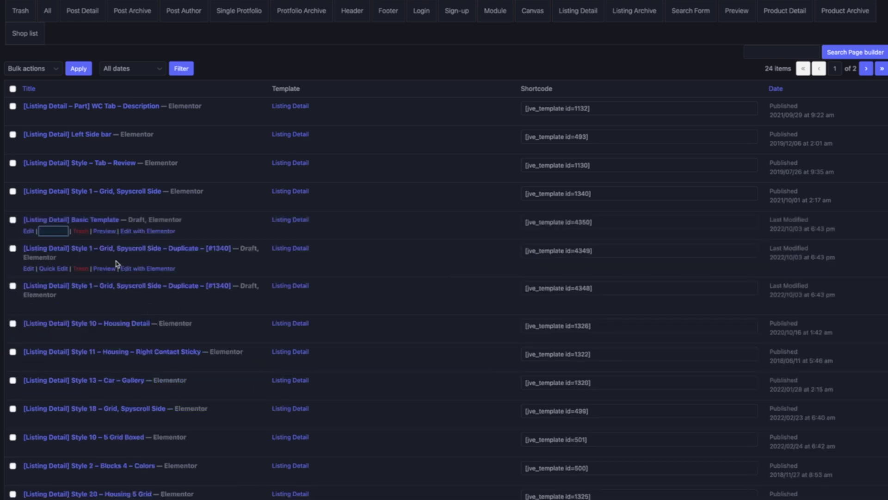
Rename the second duplicate of the Style 1 – Grid, Spyscroll Side template as [Listing Detail] Standard Template.
{"action": "left_click", "coordinate": [54, 268]}
{"action": "left_click_drag", "start_coordinate": [235, 276], "coordinate": [92, 277]}
{"action": "key", "text": "ctrl+v"}
{"action": "double_click", "coordinate": [101, 276]}
{"action": "type", "text": "Standard"}
{"action": "left_click", "coordinate": [27, 371]}
Rename the remaining duplicate of the Style 1 – Grid, Spyscroll Side template as [Listing Detail] Gold Template.
{"action": "left_click", "coordinate": [53, 299]}
{"action": "triple_click", "coordinate": [75, 304]}
{"action": "type", "text": "[Listing Detail] Basic Template"}
{"action": "double_click", "coordinate": [101, 305]}
{"action": "type", "text": "Gold"}
{"action": "left_click", "coordinate": [26, 399]}
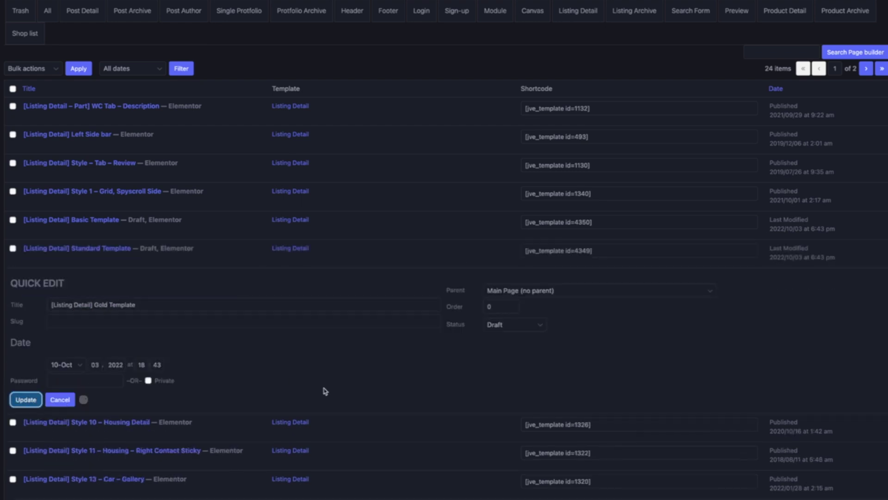
Reload the Listing Detail template list and sort it by date with the newest first.
{"action": "key", "text": "F5"}
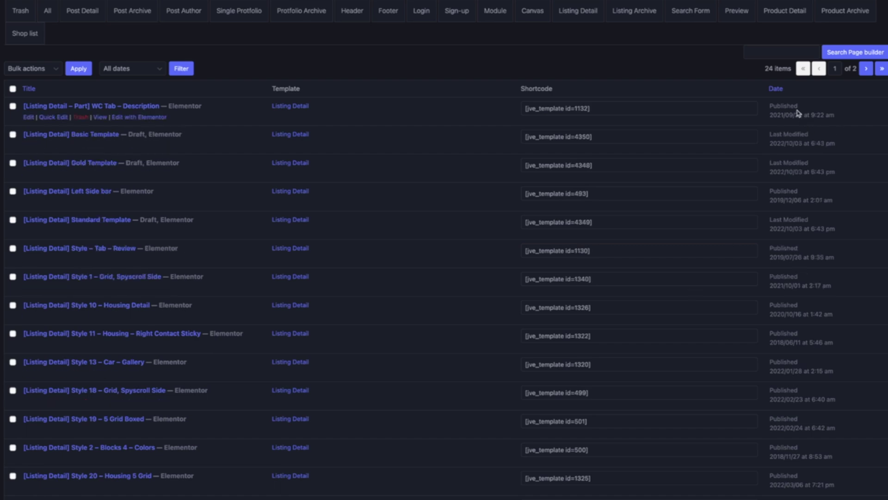
{"action": "left_click", "coordinate": [776, 88]}
{"action": "left_click", "coordinate": [775, 88]}
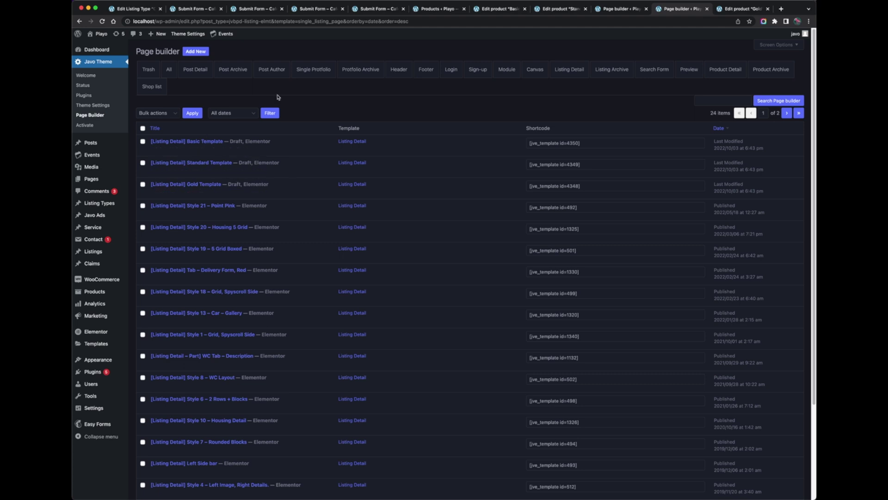
Set the Basic product's listing detail template to [Listing Detail] Basic Template.
{"action": "left_click", "coordinate": [447, 11]}
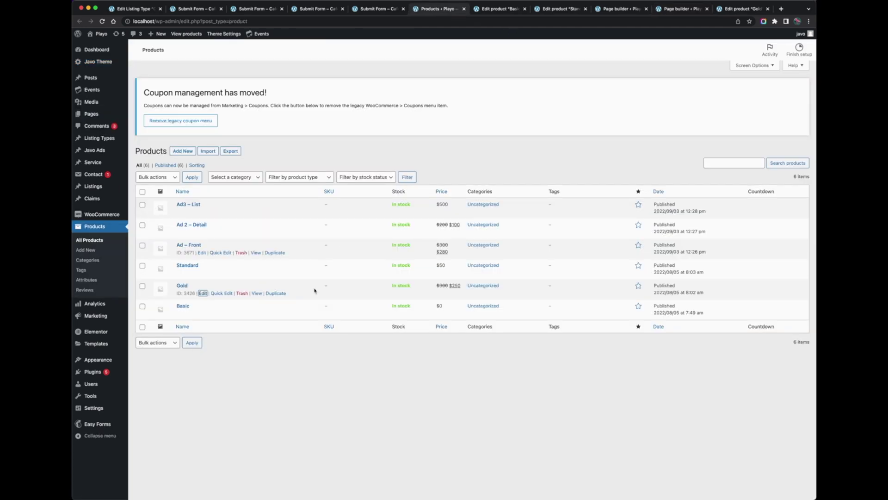
{"action": "left_click", "coordinate": [485, 12]}
{"action": "left_click", "coordinate": [443, 322]}
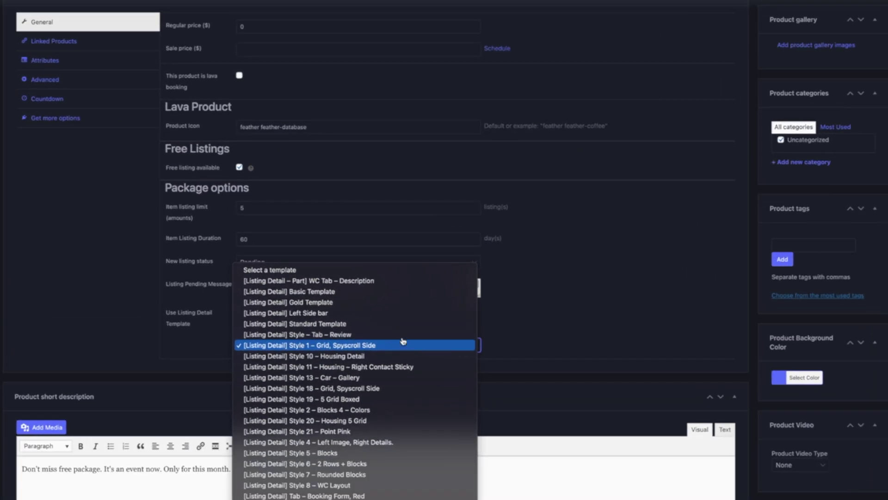
{"action": "left_click", "coordinate": [410, 291]}
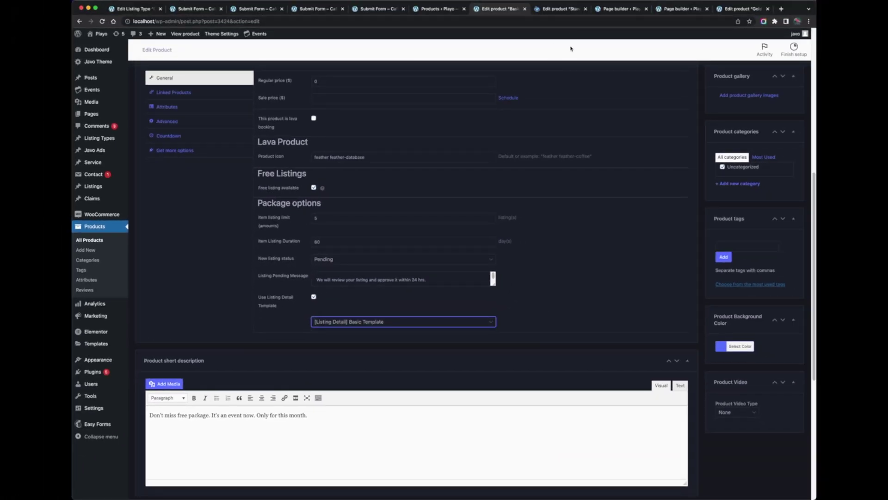
Set the Standard product's listing detail template to [Listing Detail] Standard Template.
{"action": "left_click", "coordinate": [559, 10]}
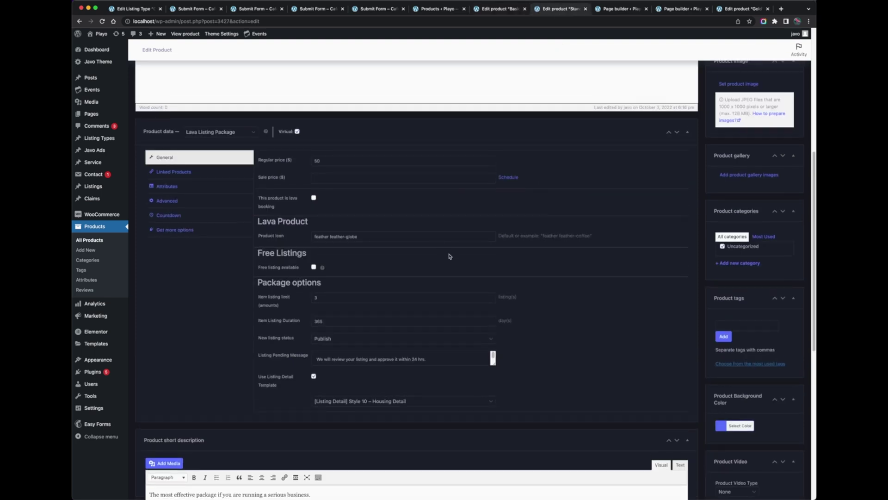
{"action": "left_click", "coordinate": [394, 405]}
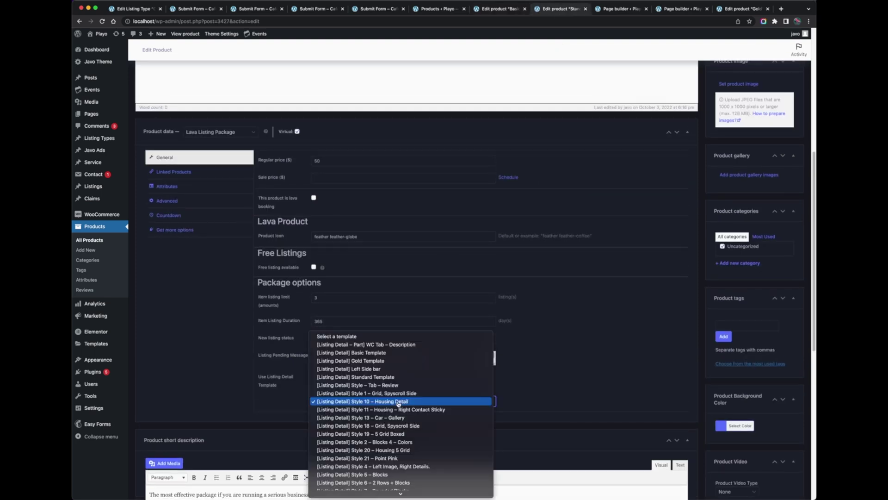
{"action": "left_click", "coordinate": [397, 377]}
Set the Gold product's listing detail template to [Listing Detail] Gold Template and update the product.
{"action": "left_click_drag", "start_coordinate": [740, 9], "coordinate": [682, 9]}
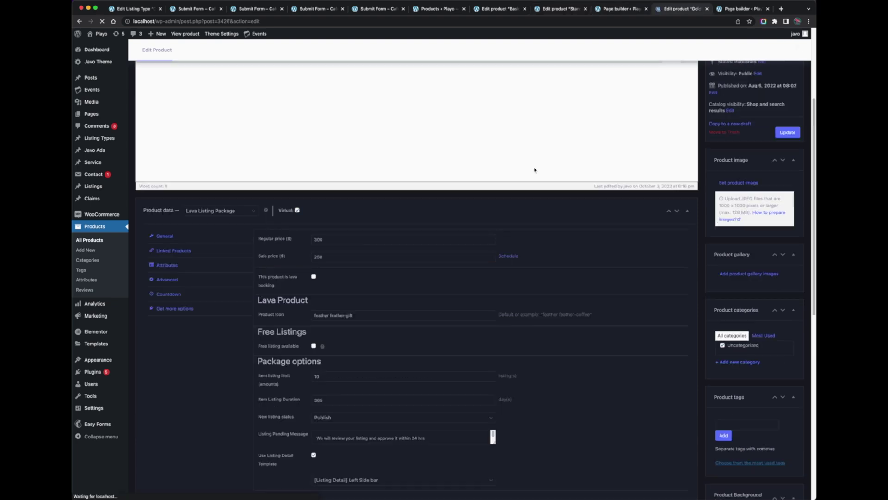
{"action": "left_click", "coordinate": [441, 353]}
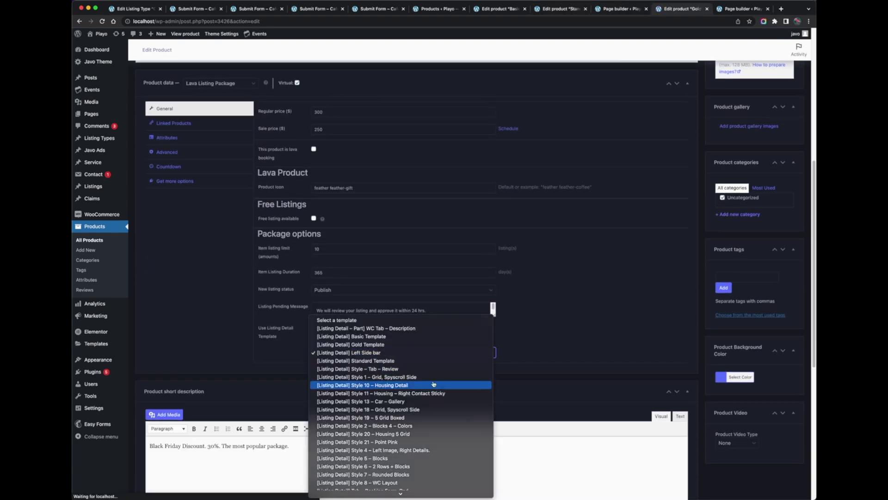
{"action": "left_click", "coordinate": [435, 344]}
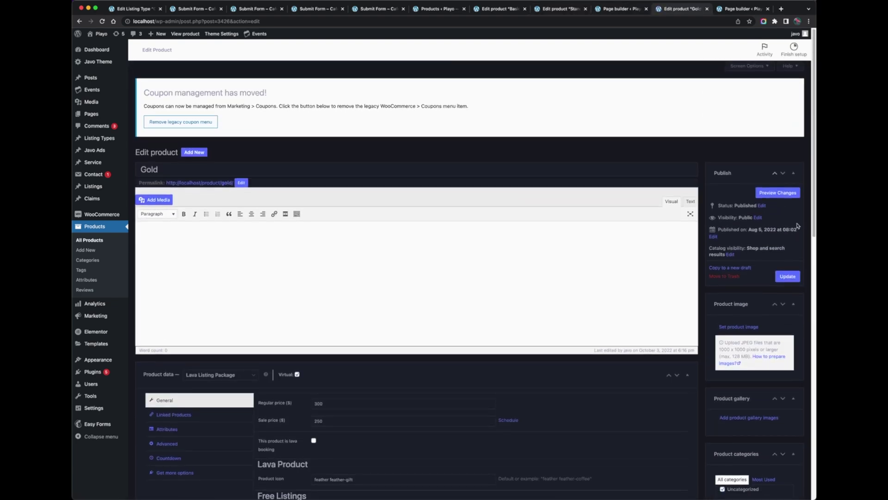
{"action": "left_click", "coordinate": [786, 276]}
Close the spare Page Builder browser tab and update the Standard product.
{"action": "left_click", "coordinate": [622, 9]}
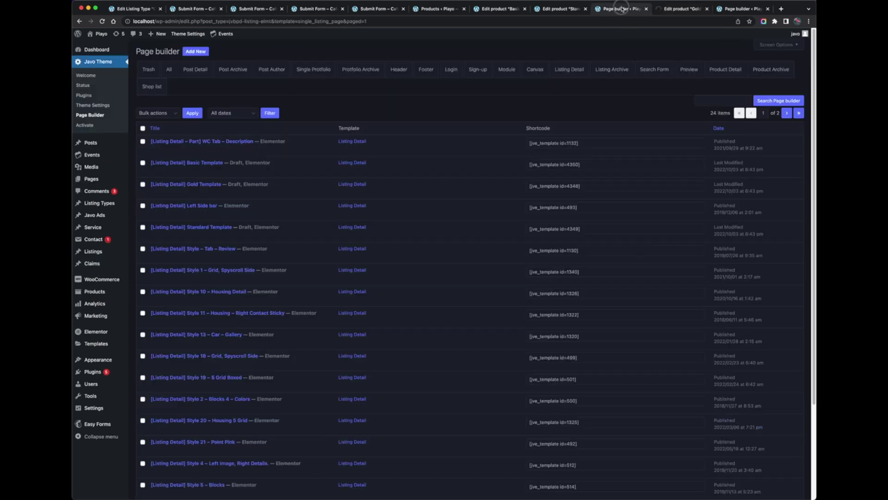
{"action": "left_click", "coordinate": [568, 9]}
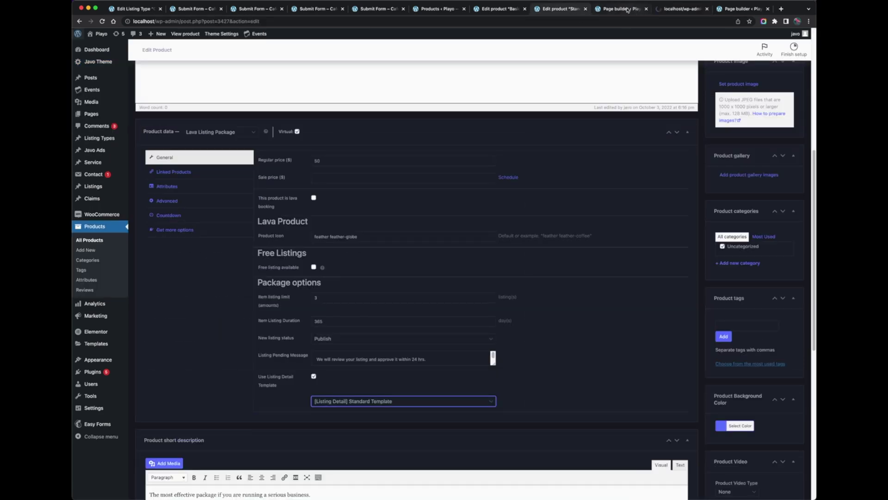
{"action": "left_click", "coordinate": [622, 9]}
{"action": "left_click", "coordinate": [646, 9]}
{"action": "left_click", "coordinate": [557, 11]}
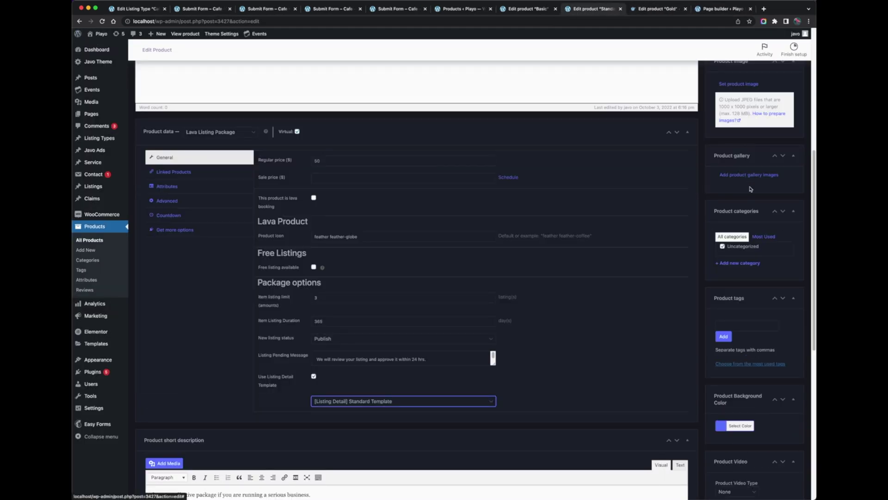
{"action": "scroll", "coordinate": [786, 273], "scroll_direction": "up", "scroll_amount": 5}
{"action": "left_click", "coordinate": [787, 270]}
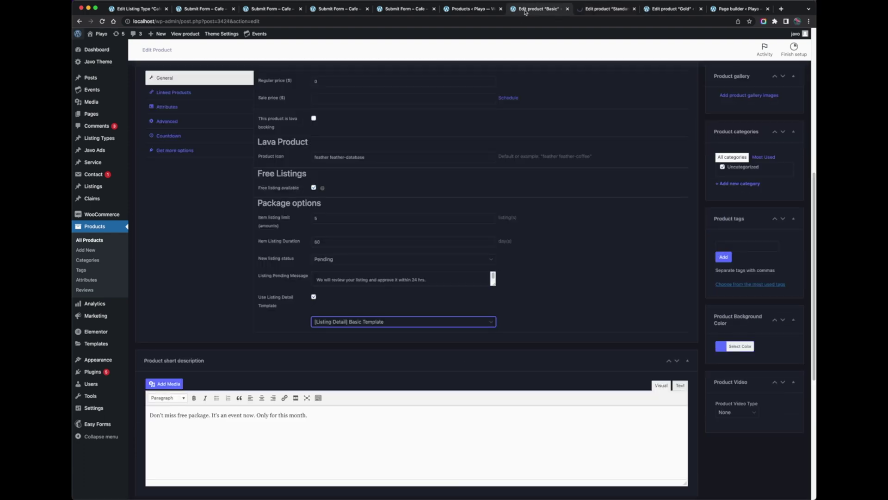
Open the Basic Template from the Page Builder list in Elementor in a new browser tab.
{"action": "left_click", "coordinate": [739, 9]}
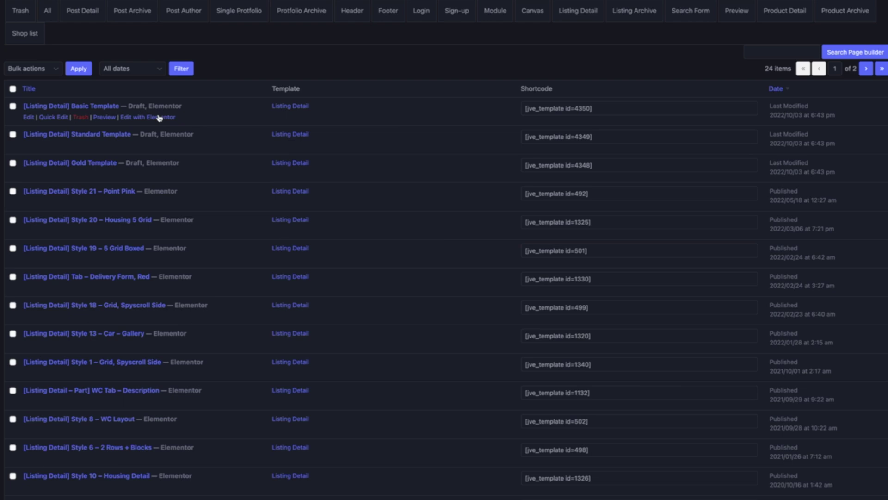
{"action": "left_click", "coordinate": [158, 119]}
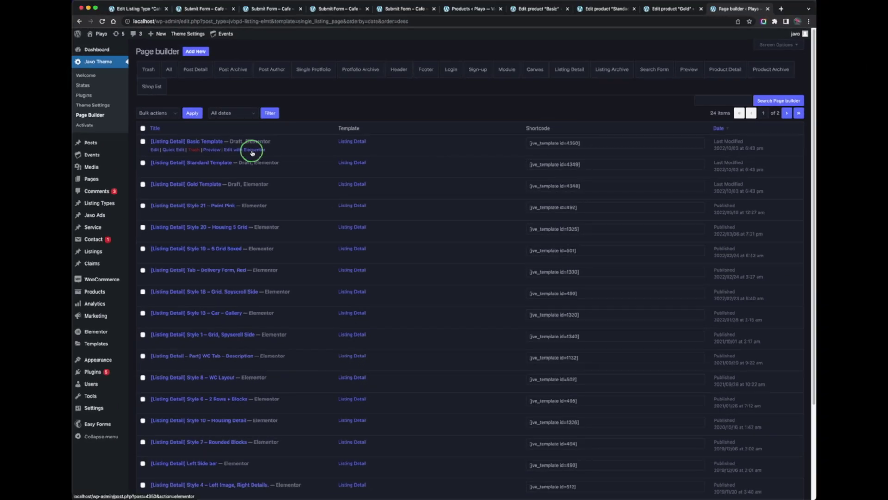
{"action": "right_click", "coordinate": [252, 152]}
{"action": "left_click", "coordinate": [262, 155]}
{"action": "left_click", "coordinate": [739, 12]}
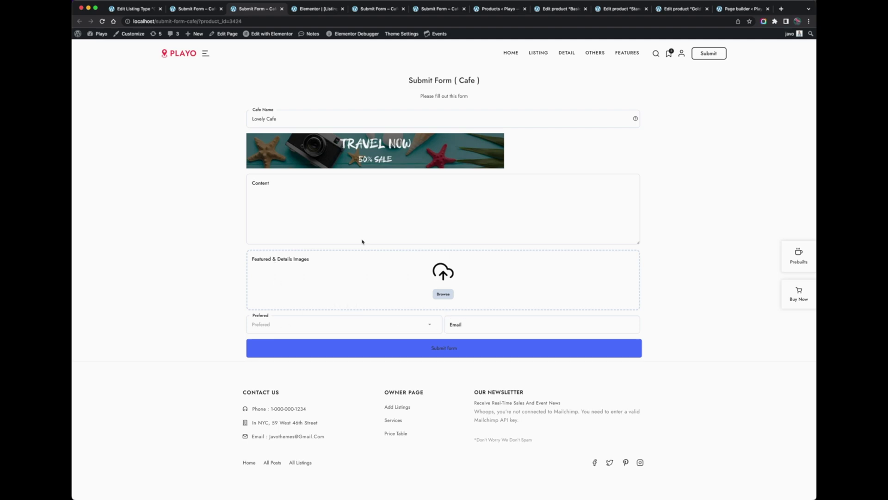
{"action": "key", "text": "ctrl+Tab"}
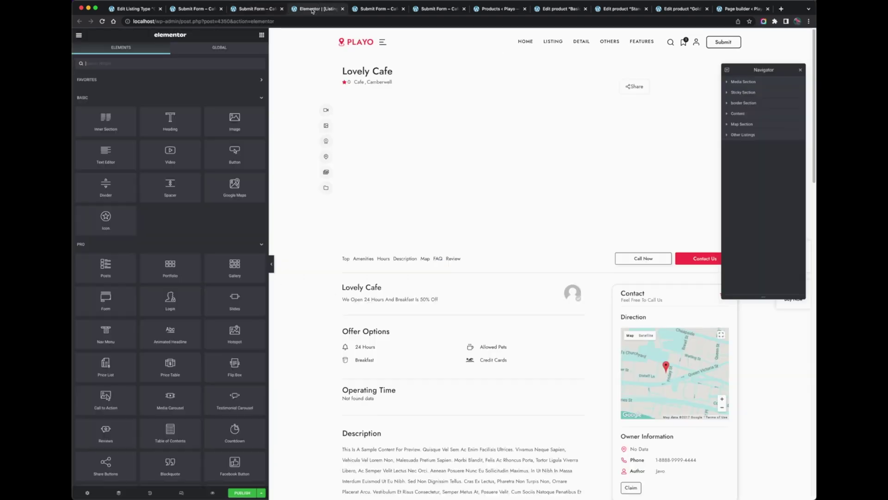
Delete the tagline under the Lovely Cafe title and the Offer Options section from the Basic Template.
{"action": "scroll", "coordinate": [356, 289], "scroll_direction": "down", "scroll_amount": 5}
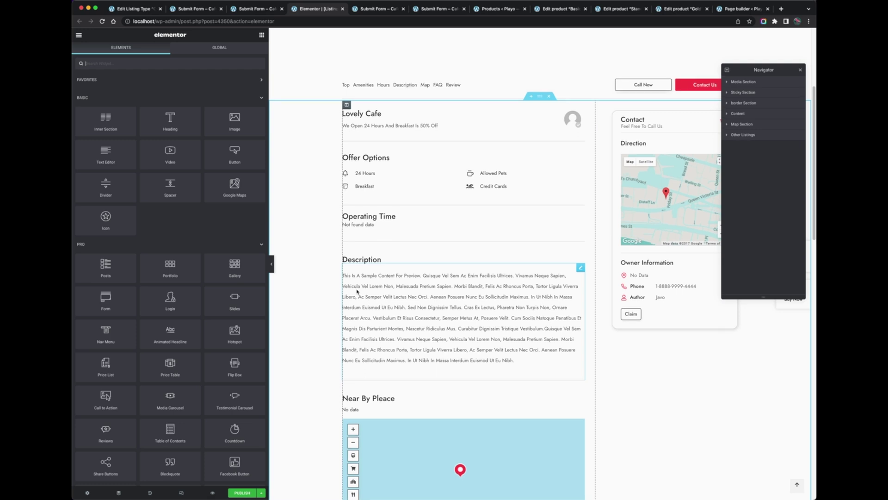
{"action": "scroll", "coordinate": [356, 291], "scroll_direction": "down", "scroll_amount": 3}
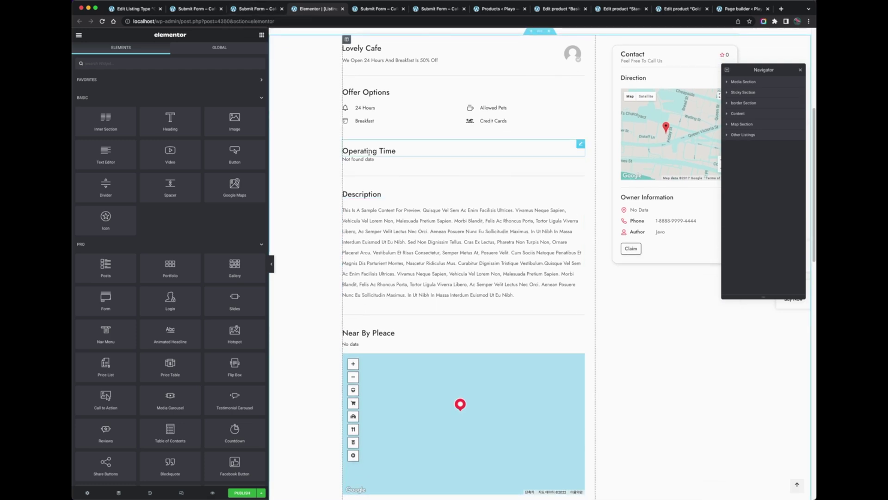
{"action": "scroll", "coordinate": [441, 219], "scroll_direction": "up", "scroll_amount": 2}
{"action": "left_click", "coordinate": [389, 113]}
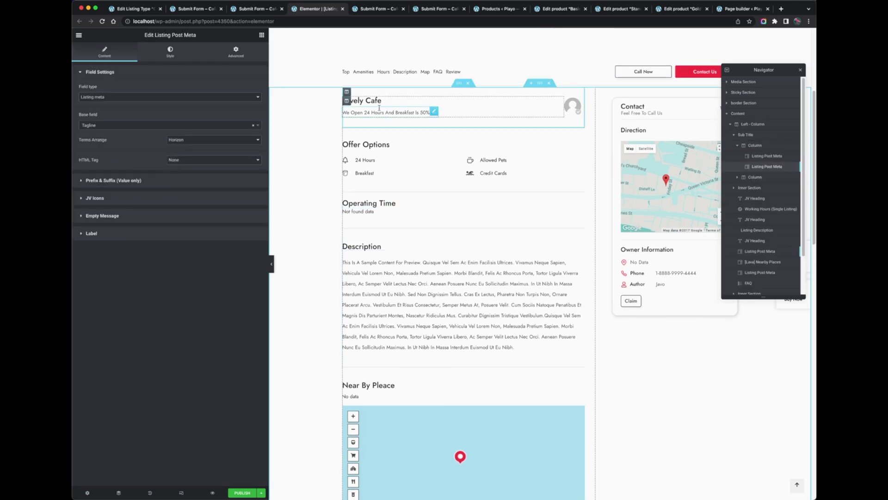
{"action": "right_click", "coordinate": [375, 115]}
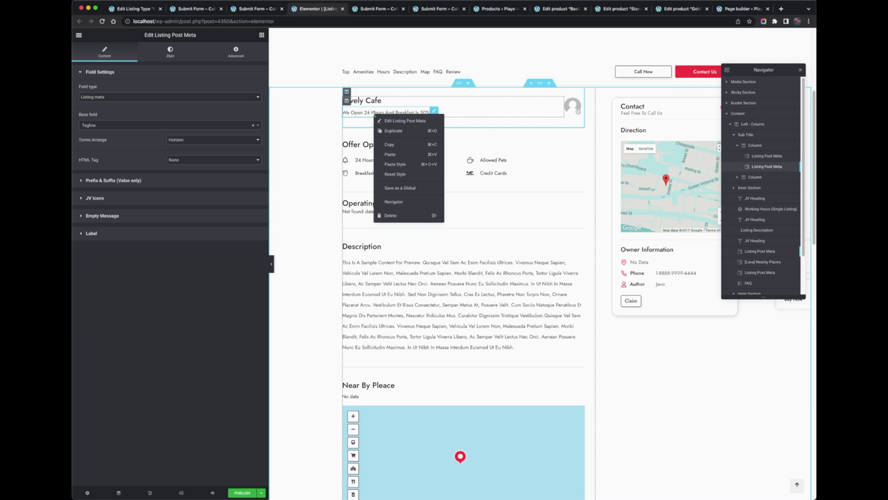
{"action": "left_click", "coordinate": [391, 215]}
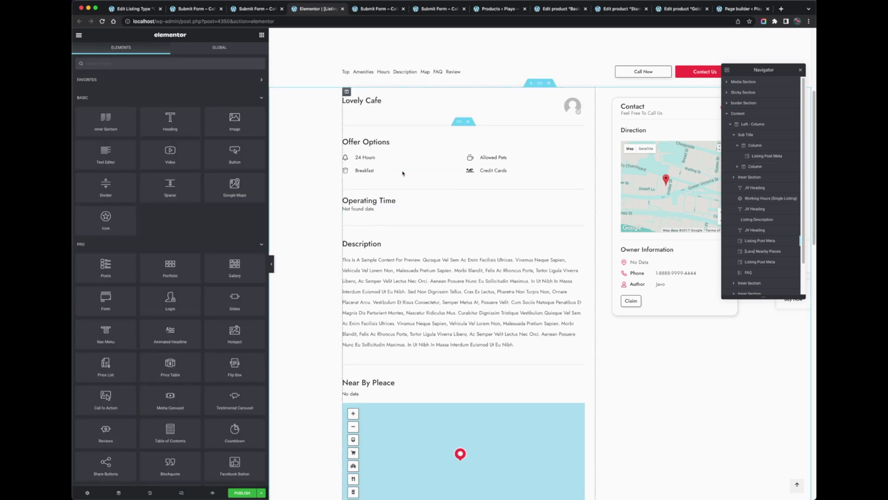
{"action": "left_click", "coordinate": [470, 121]}
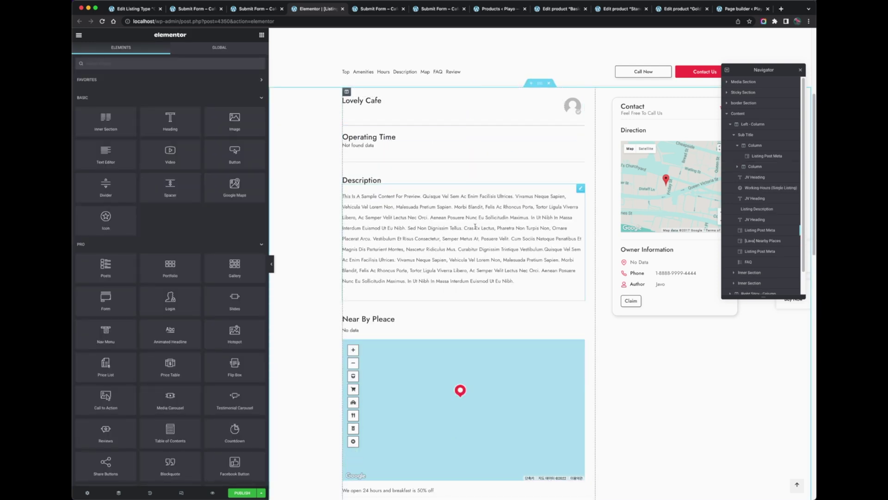
Delete the Operating Time heading and its Working Hours widget from the Basic Template.
{"action": "right_click", "coordinate": [482, 137]}
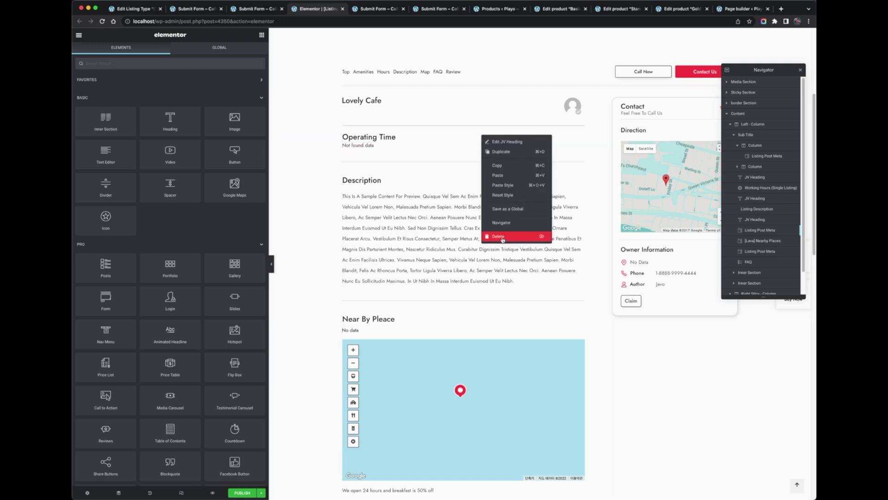
{"action": "left_click", "coordinate": [495, 236]}
{"action": "right_click", "coordinate": [448, 138]}
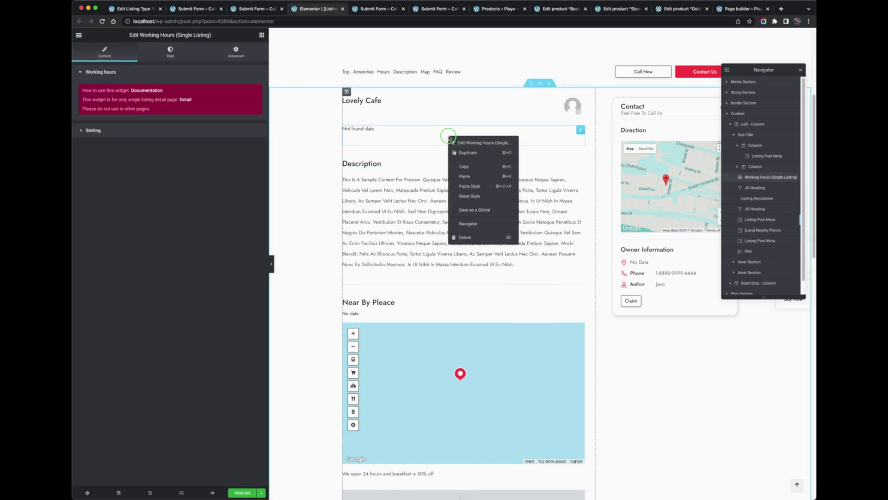
{"action": "left_click", "coordinate": [462, 238]}
Delete the Near By Pleace map, its heading and the tagline text beneath them from the Basic Template.
{"action": "scroll", "coordinate": [466, 244], "scroll_direction": "down", "scroll_amount": 3}
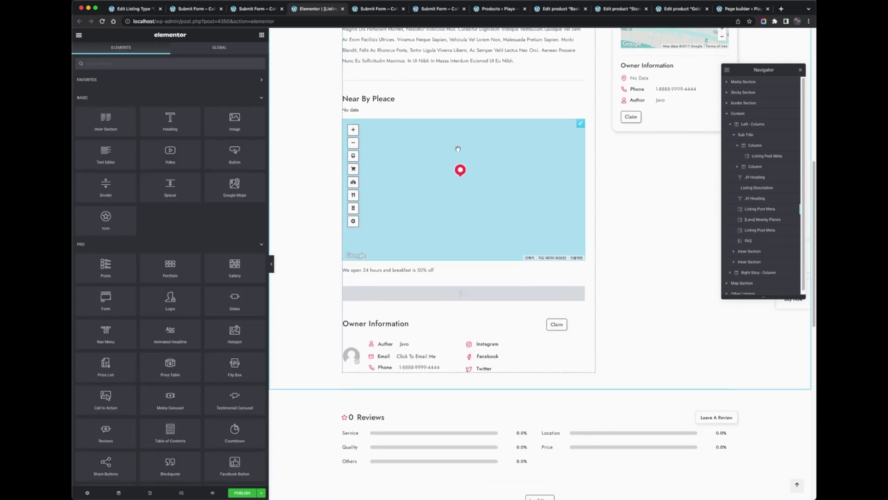
{"action": "right_click", "coordinate": [458, 149]}
{"action": "left_click", "coordinate": [470, 250]}
{"action": "scroll", "coordinate": [389, 84], "scroll_direction": "down", "scroll_amount": 1}
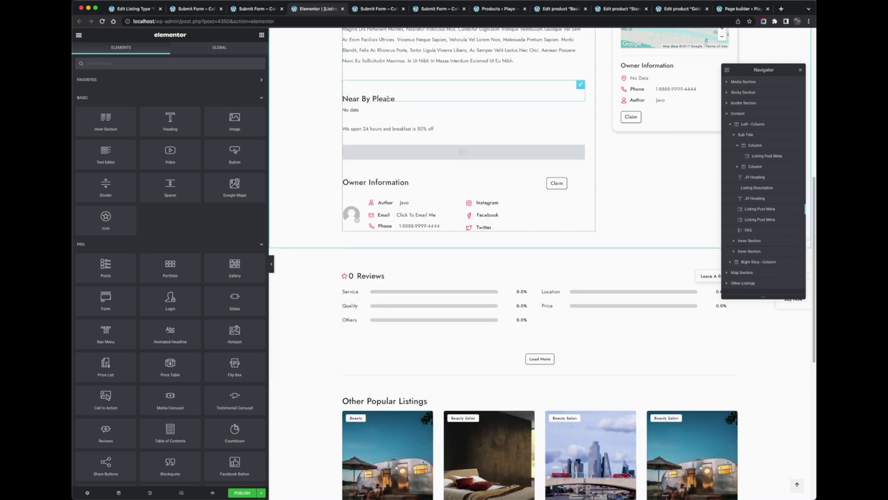
{"action": "right_click", "coordinate": [383, 101]}
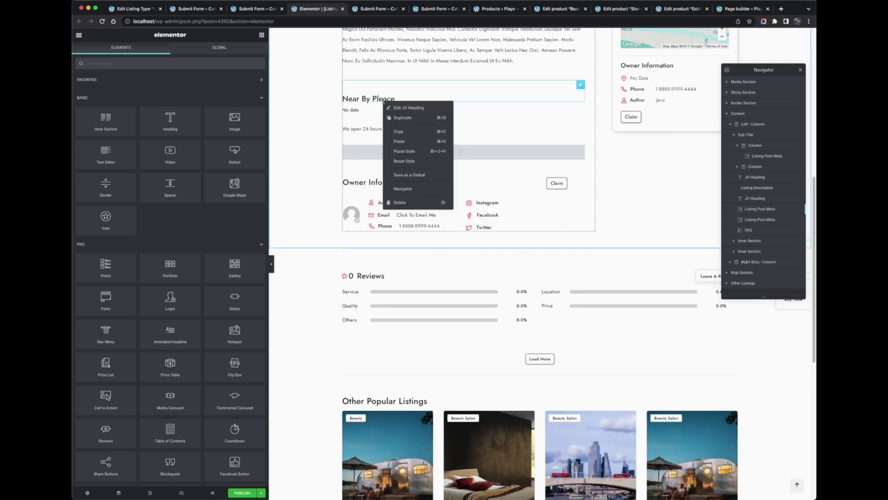
{"action": "left_click", "coordinate": [409, 203]}
{"action": "right_click", "coordinate": [379, 109]}
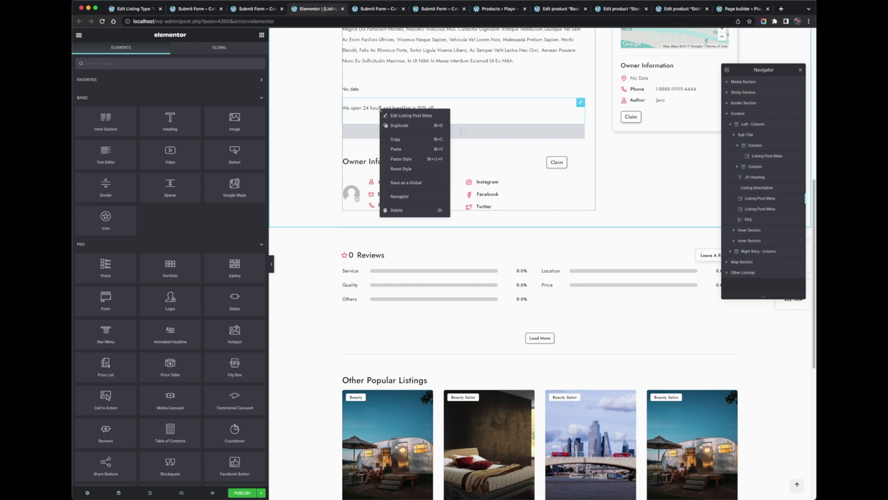
{"action": "left_click", "coordinate": [398, 207]}
{"action": "right_click", "coordinate": [364, 85]}
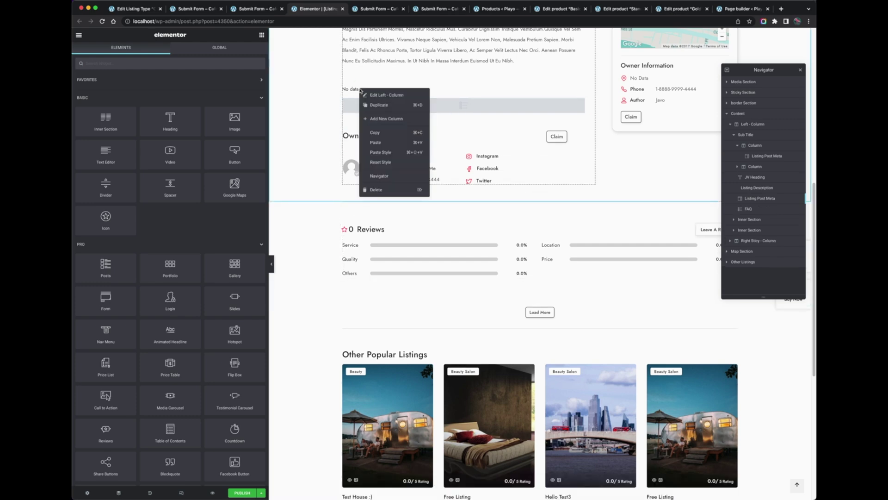
{"action": "left_click", "coordinate": [376, 188]}
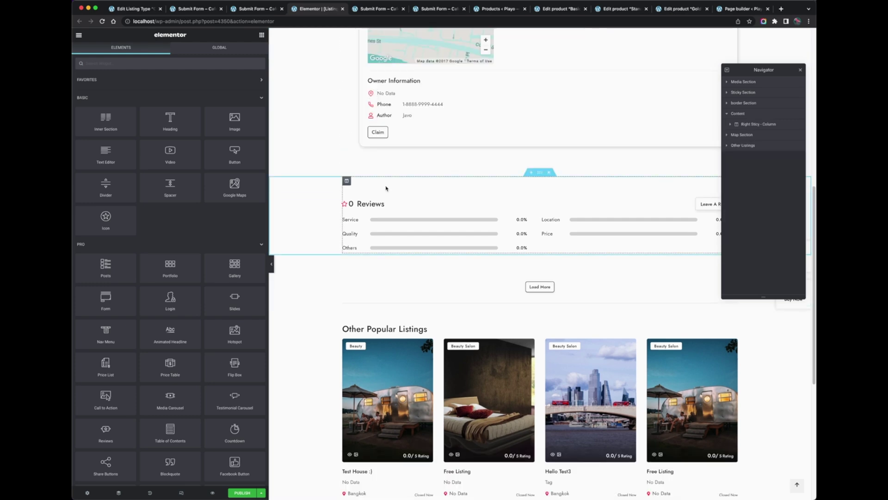
{"action": "key", "text": "super+z"}
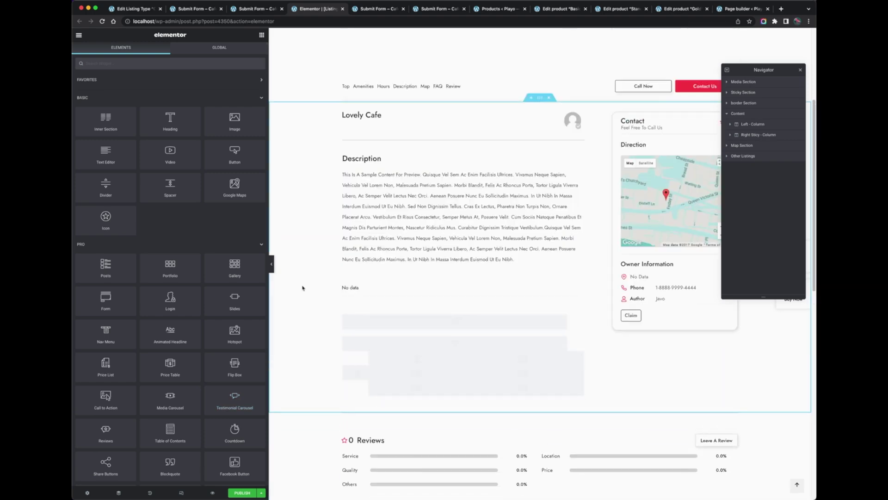
Delete the No Data meta row above Phone in the sidebar's Owner Information and publish the Basic Template.
{"action": "right_click", "coordinate": [652, 278]}
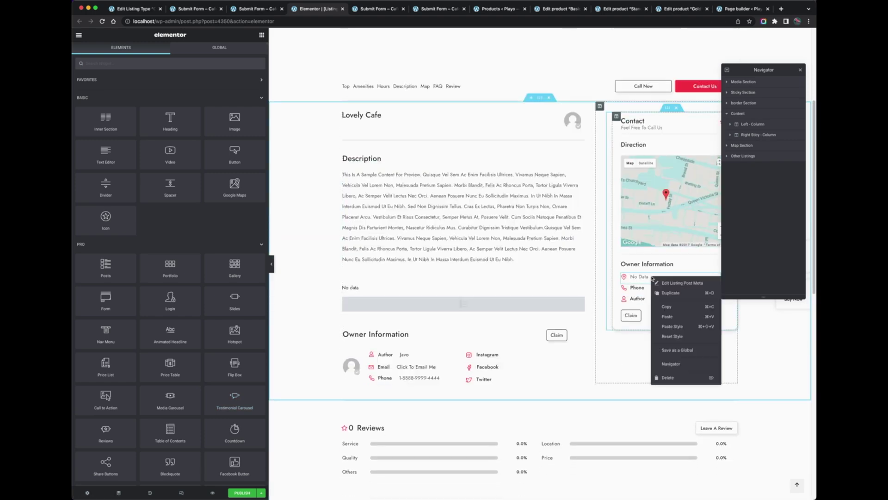
{"action": "left_click", "coordinate": [671, 381]}
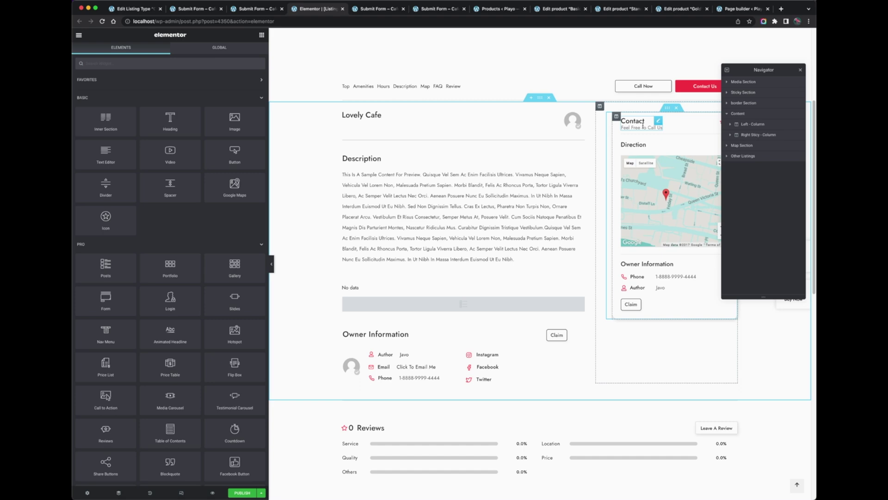
{"action": "scroll", "coordinate": [642, 125], "scroll_direction": "up", "scroll_amount": 1}
{"action": "scroll", "coordinate": [643, 126], "scroll_direction": "down", "scroll_amount": 7}
{"action": "scroll", "coordinate": [643, 128], "scroll_direction": "up", "scroll_amount": 4}
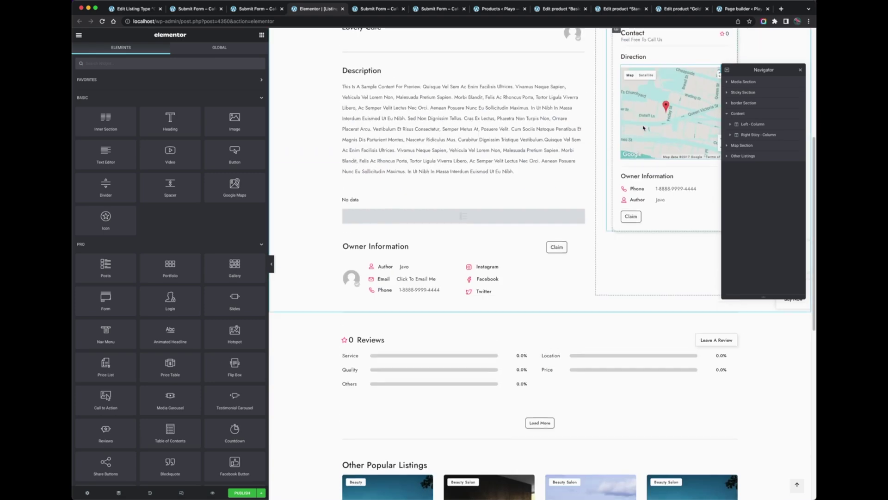
{"action": "scroll", "coordinate": [643, 128], "scroll_direction": "up", "scroll_amount": 2}
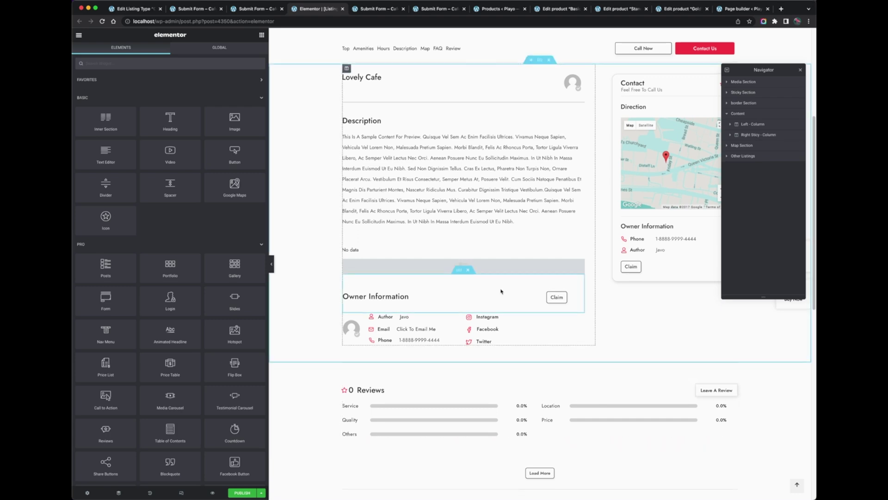
{"action": "scroll", "coordinate": [501, 291], "scroll_direction": "up", "scroll_amount": 8}
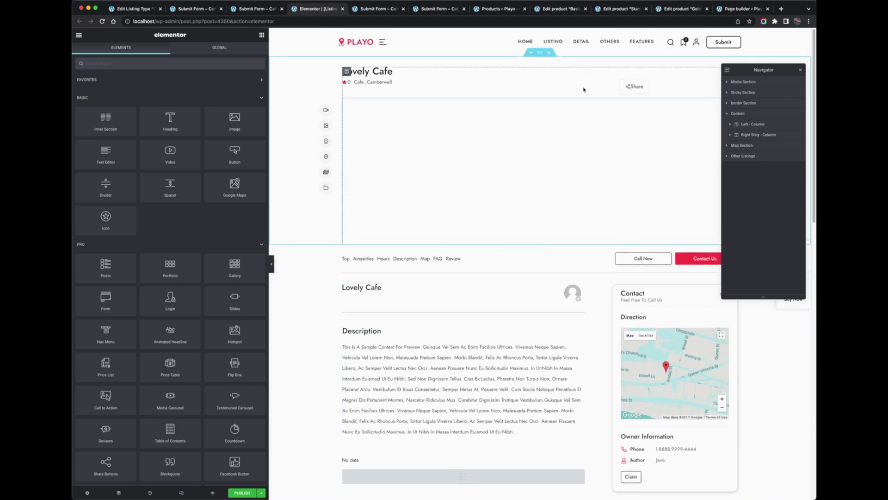
{"action": "key", "text": "super+s"}
{"action": "scroll", "coordinate": [416, 278], "scroll_direction": "down", "scroll_amount": 5}
{"action": "scroll", "coordinate": [317, 350], "scroll_direction": "up", "scroll_amount": 4}
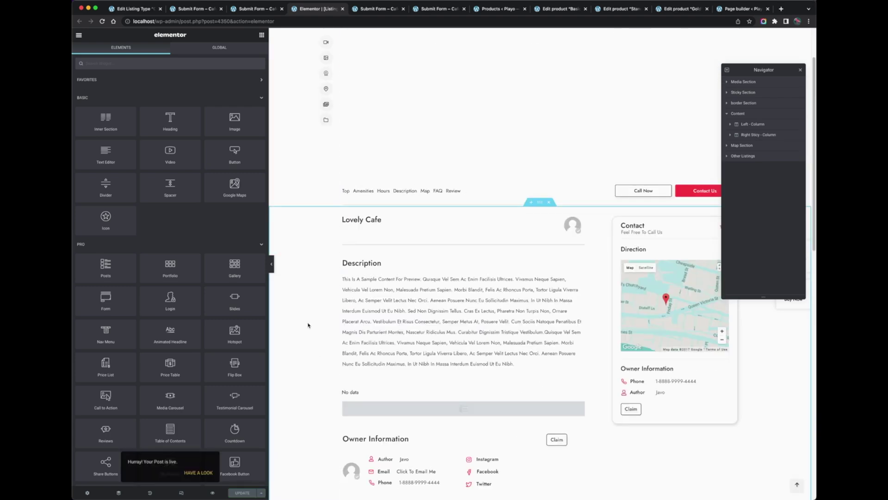
{"action": "scroll", "coordinate": [366, 289], "scroll_direction": "down", "scroll_amount": 6}
{"action": "scroll", "coordinate": [366, 289], "scroll_direction": "up", "scroll_amount": 10}
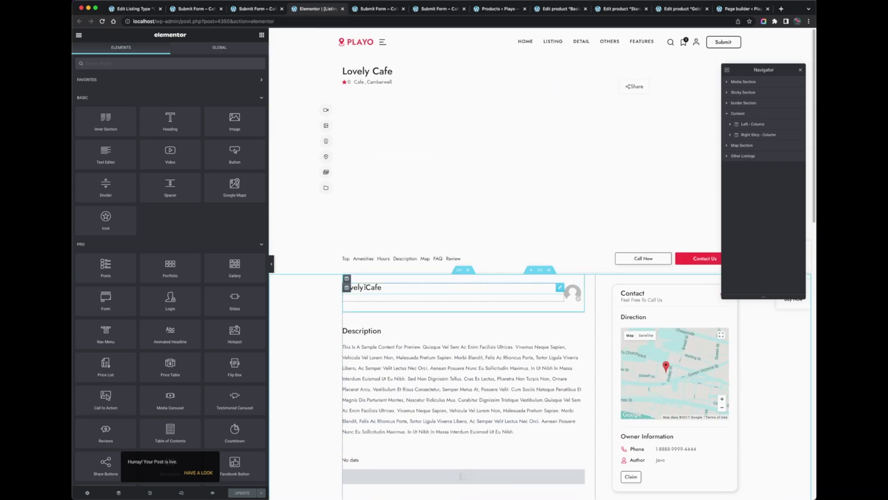
Reload the Cafe submit form page that offers the Basic, Standard and Gold packages.
{"action": "left_click", "coordinate": [255, 8]}
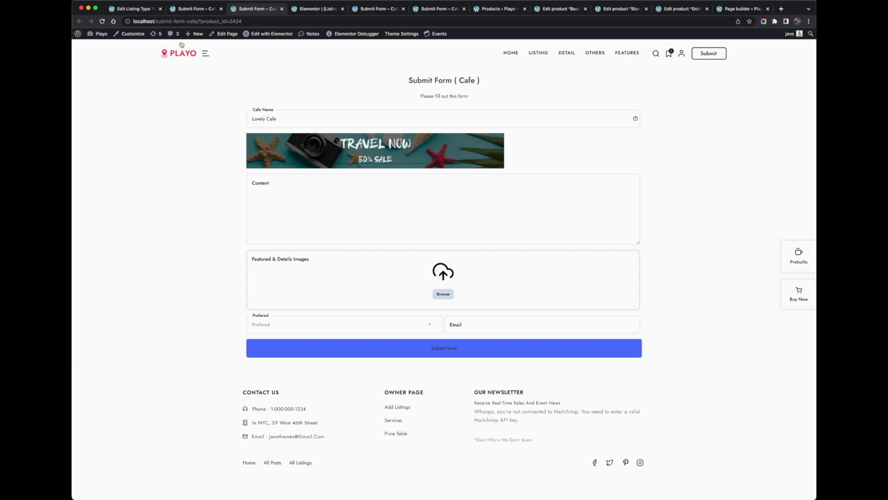
{"action": "left_click", "coordinate": [194, 9]}
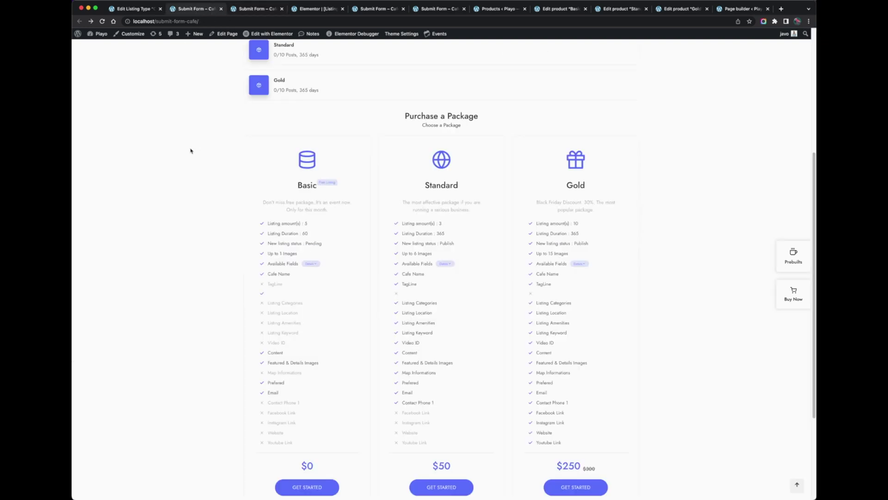
{"action": "key", "text": "super+r"}
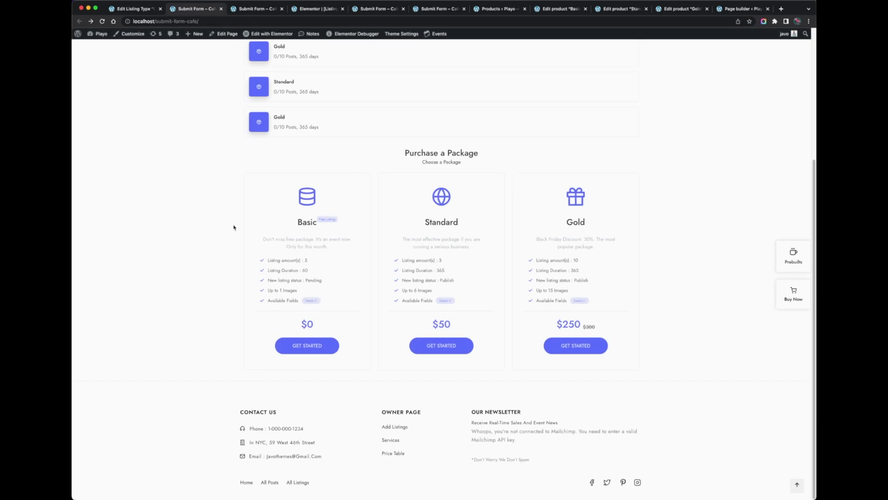
Compare the Basic package's Cafe submit form fields with the trimmed Basic Template in Elementor.
{"action": "left_click", "coordinate": [146, 10]}
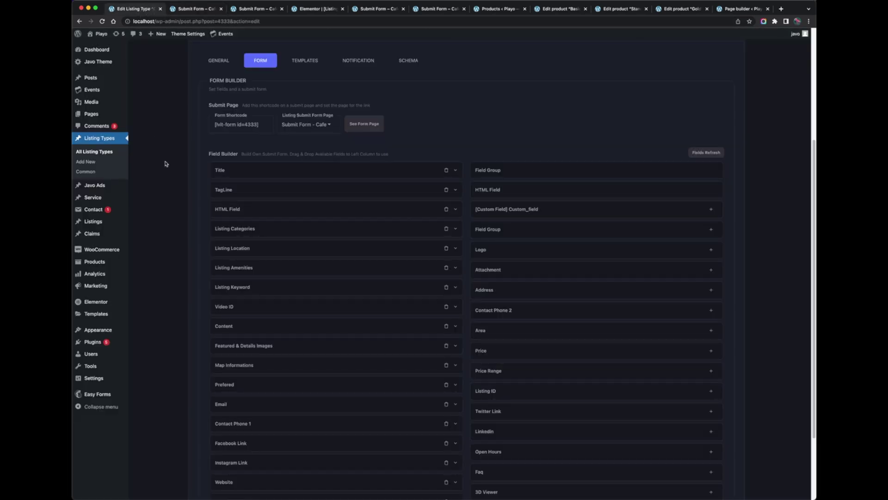
{"action": "left_click", "coordinate": [207, 9]}
{"action": "left_click", "coordinate": [247, 10]}
{"action": "left_click", "coordinate": [330, 19]}
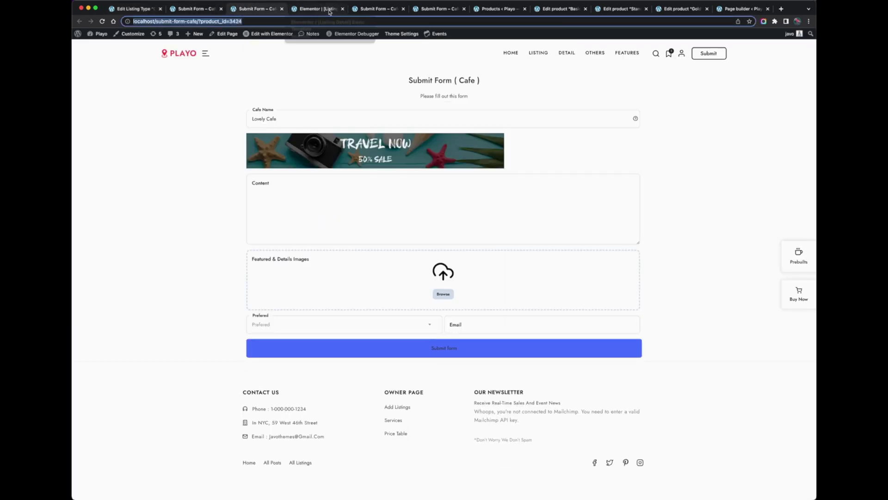
{"action": "left_click", "coordinate": [330, 10]}
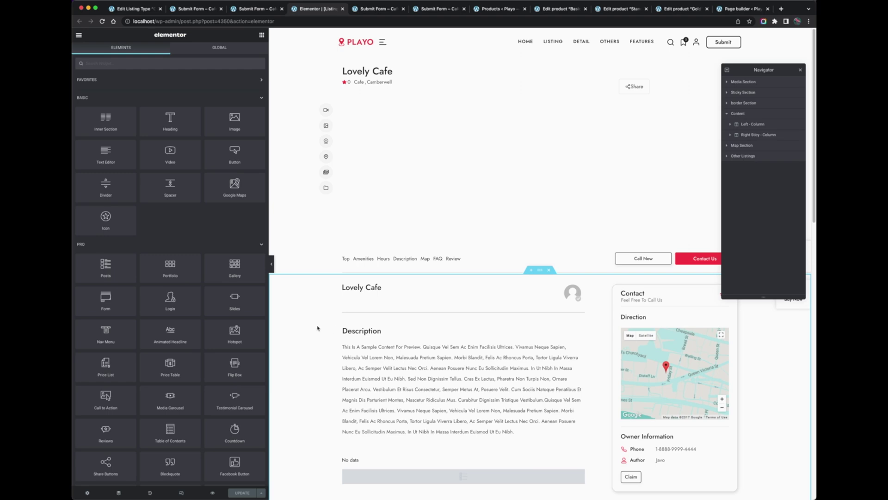
{"action": "scroll", "coordinate": [303, 297], "scroll_direction": "down", "scroll_amount": 5}
{"action": "scroll", "coordinate": [416, 278], "scroll_direction": "up", "scroll_amount": 4}
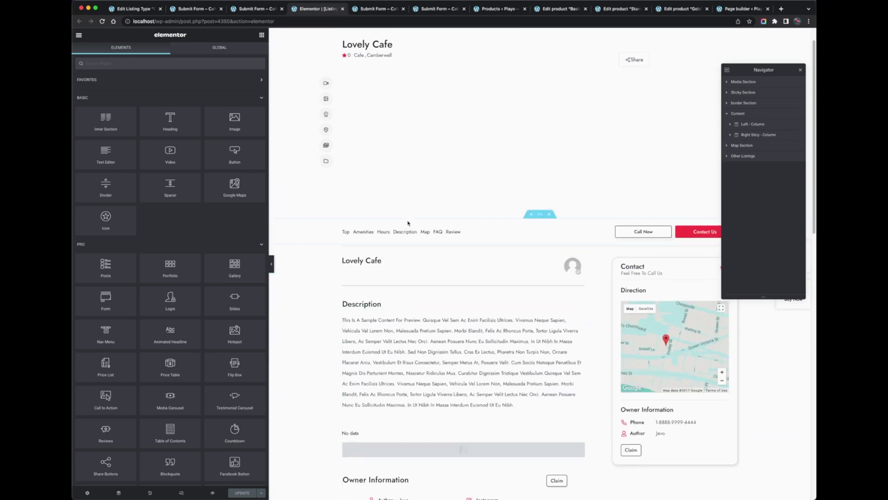
{"action": "left_click", "coordinate": [256, 9]}
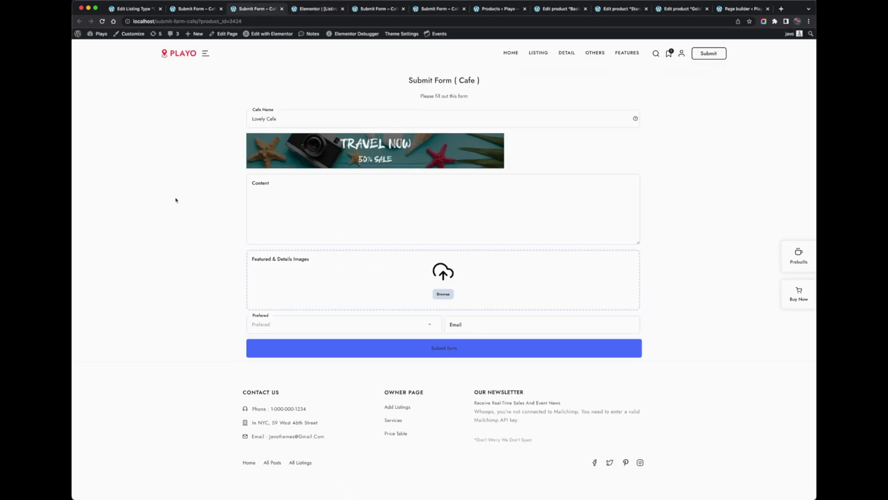
{"action": "left_click", "coordinate": [202, 9]}
Return to the Cafe listing type, review its general settings and turn off Add a Memo ( Upper Price Table ).
{"action": "left_click", "coordinate": [149, 7]}
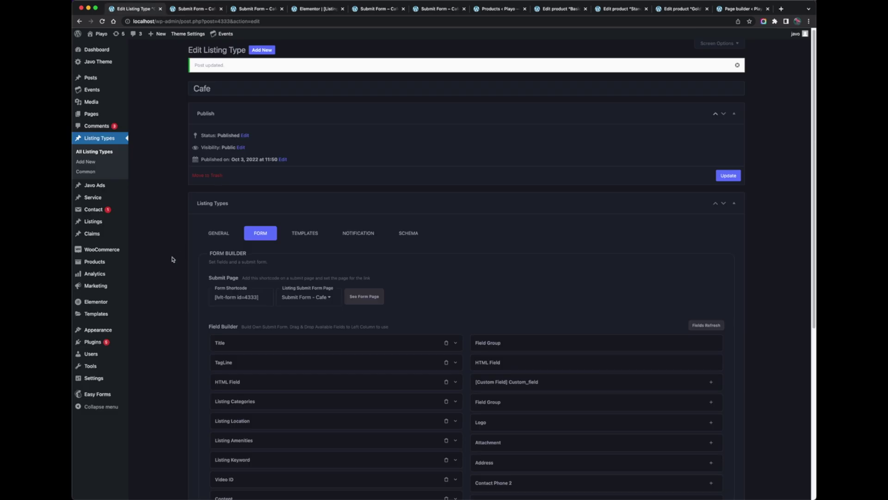
{"action": "scroll", "coordinate": [193, 305], "scroll_direction": "down", "scroll_amount": 5}
{"action": "scroll", "coordinate": [193, 305], "scroll_direction": "up", "scroll_amount": 2}
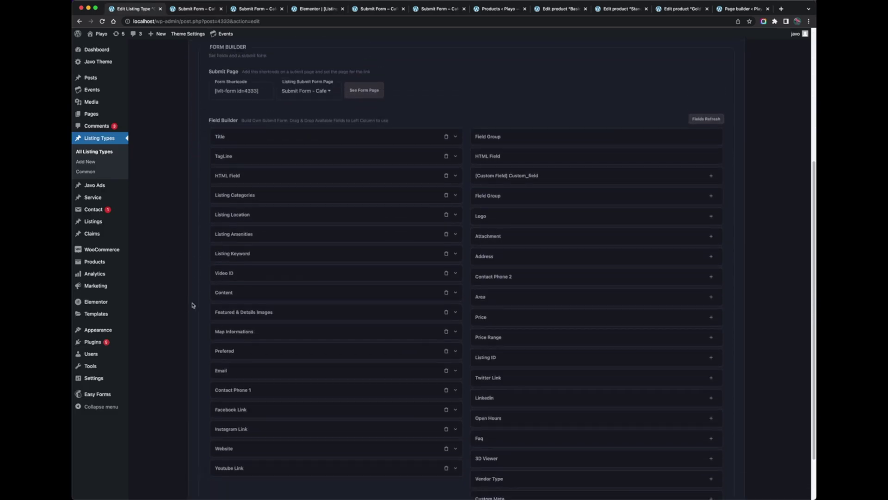
{"action": "left_click", "coordinate": [231, 76]}
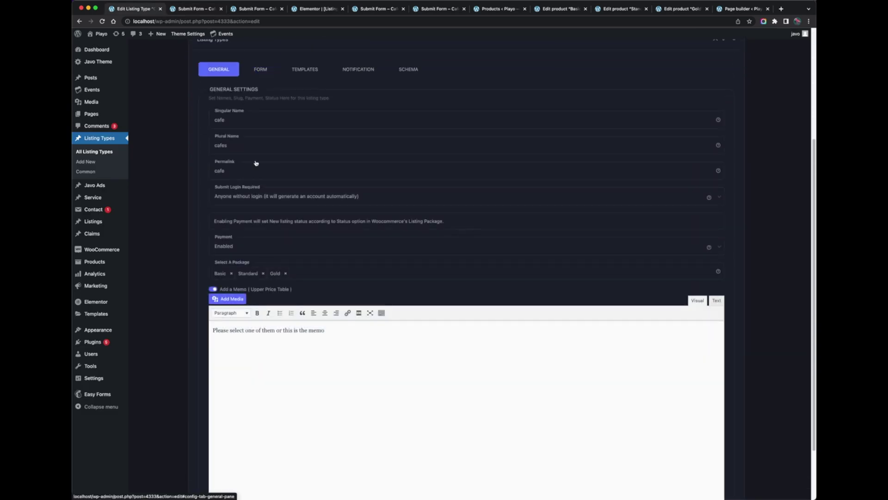
{"action": "scroll", "coordinate": [236, 296], "scroll_direction": "up", "scroll_amount": 4}
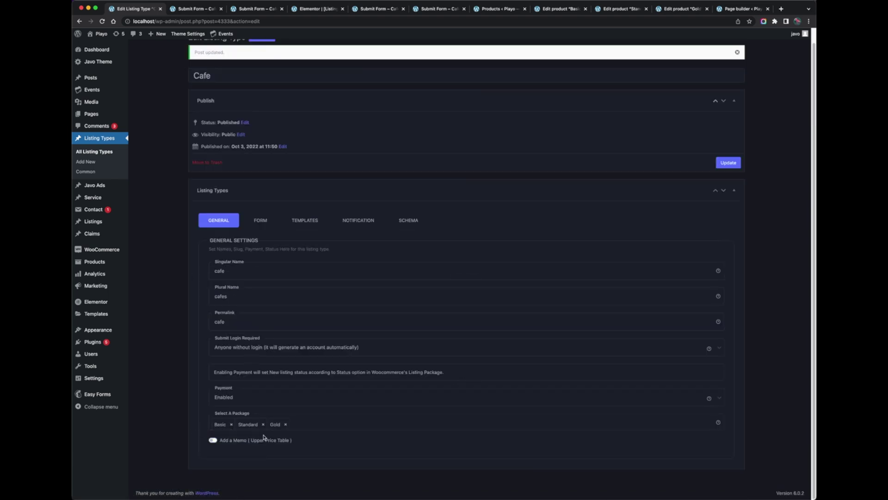
Examine the Title and Prefered field settings in the Cafe form builder, including their assigned packages and per-package widths, and collapse both.
{"action": "left_click", "coordinate": [260, 221]}
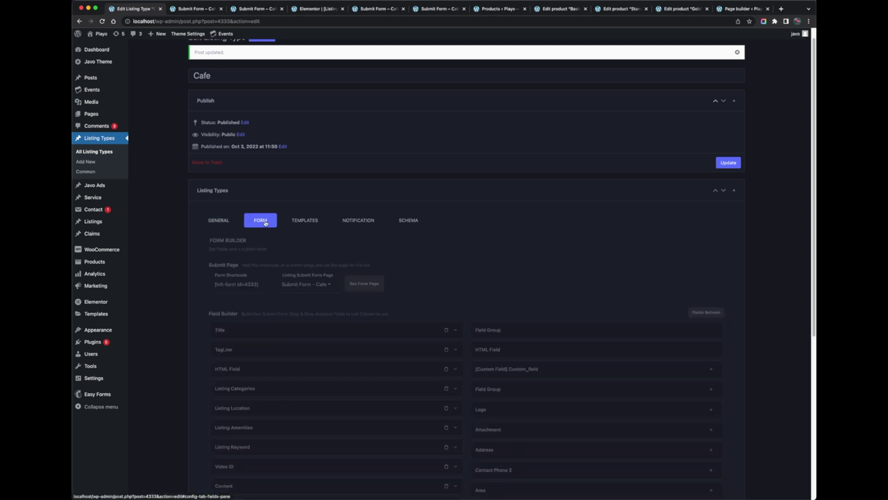
{"action": "left_click", "coordinate": [456, 331]}
{"action": "scroll", "coordinate": [456, 333], "scroll_direction": "down", "scroll_amount": 10}
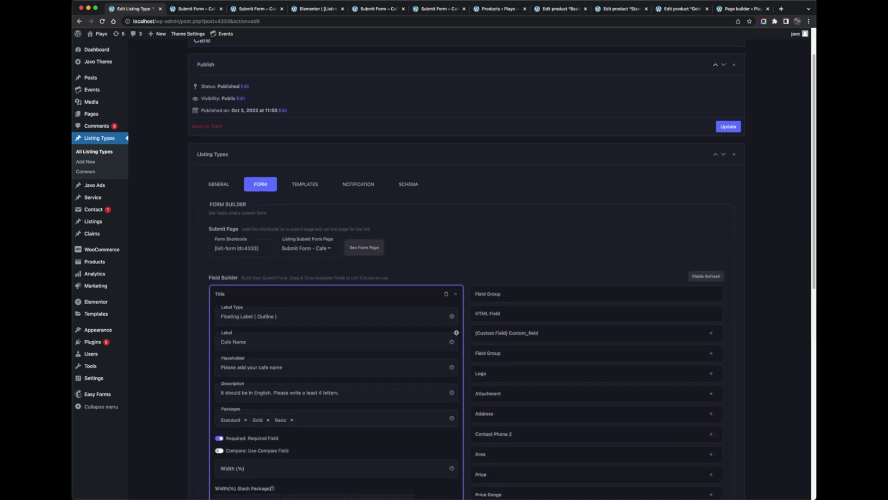
{"action": "left_click", "coordinate": [455, 330]}
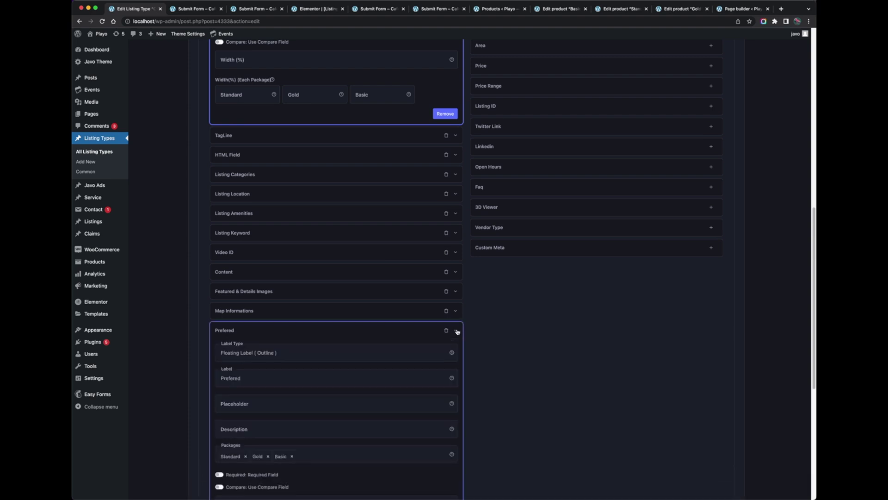
{"action": "scroll", "coordinate": [342, 260], "scroll_direction": "down", "scroll_amount": 5}
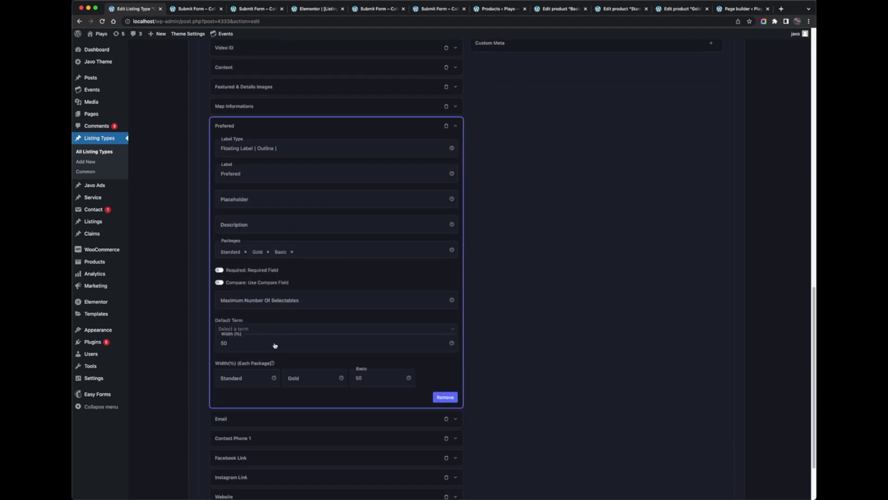
{"action": "scroll", "coordinate": [481, 180], "scroll_direction": "up", "scroll_amount": 12}
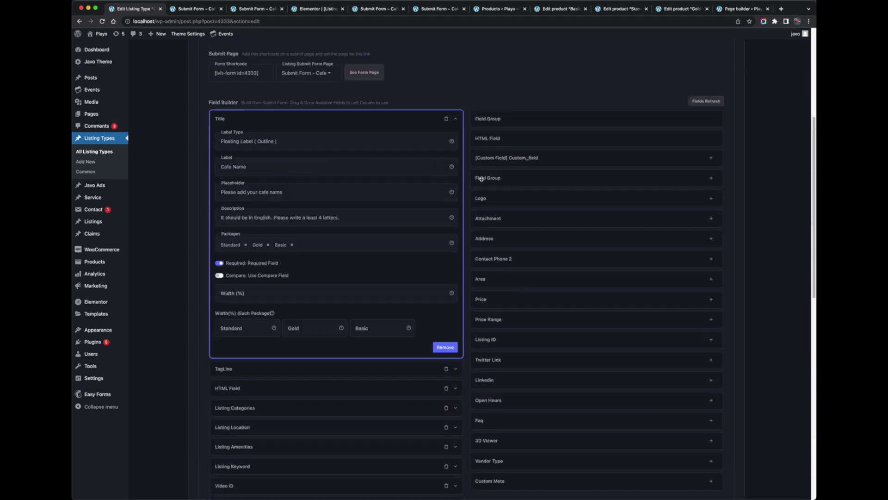
{"action": "left_click", "coordinate": [457, 204]}
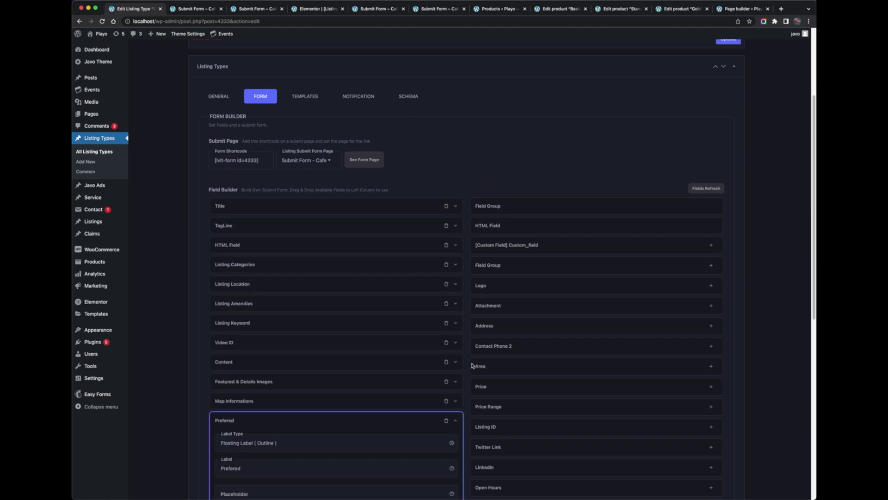
{"action": "left_click", "coordinate": [456, 421]}
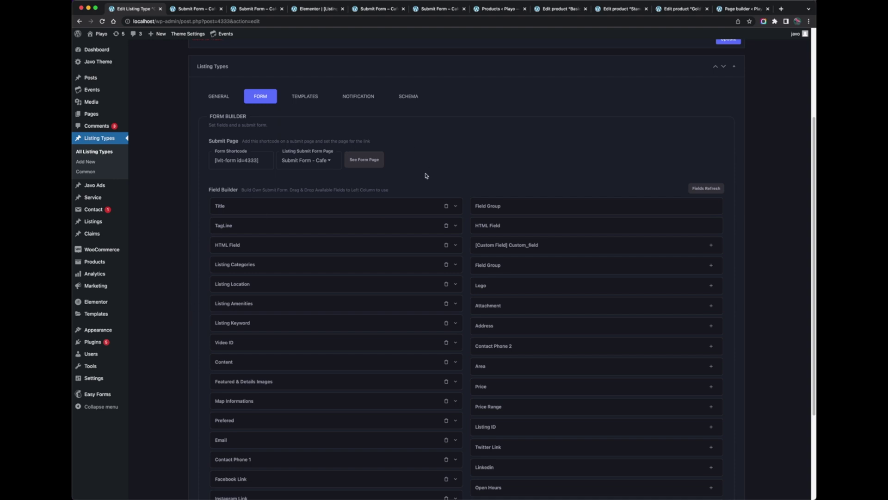
{"action": "scroll", "coordinate": [425, 173], "scroll_direction": "down", "scroll_amount": 3}
{"action": "scroll", "coordinate": [426, 174], "scroll_direction": "up", "scroll_amount": 5}
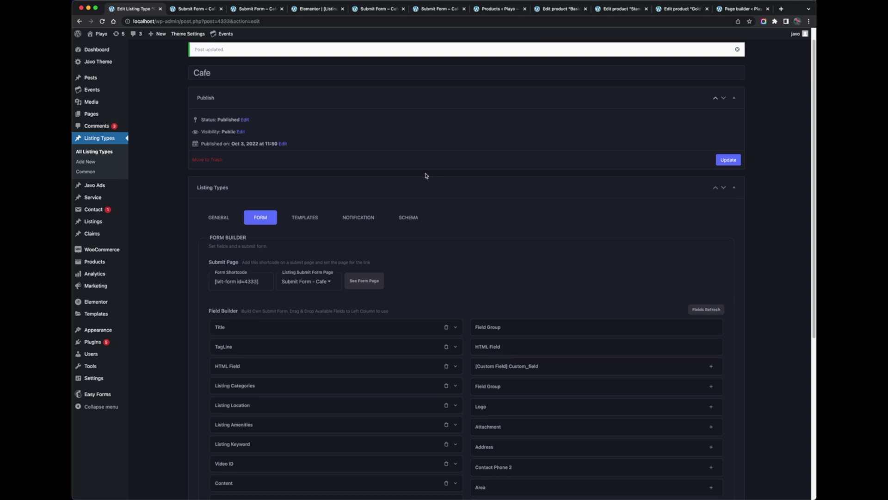
{"action": "scroll", "coordinate": [423, 175], "scroll_direction": "down", "scroll_amount": 5}
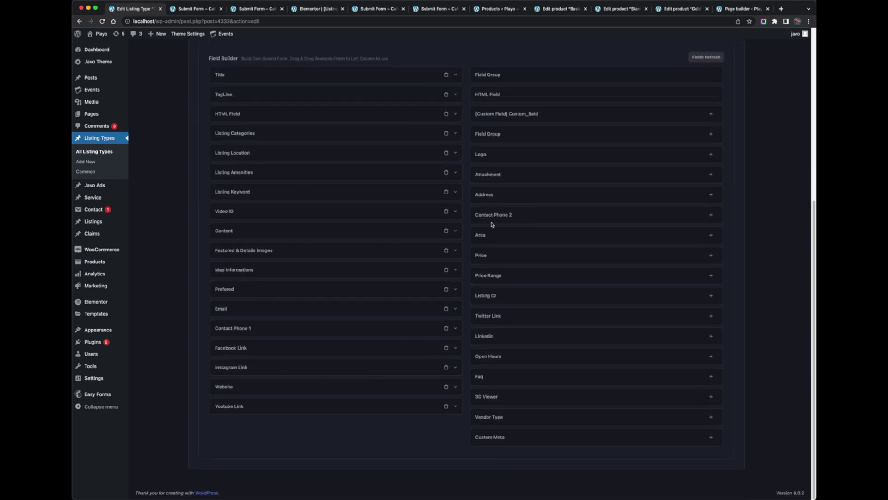
{"action": "scroll", "coordinate": [493, 294], "scroll_direction": "up", "scroll_amount": 3}
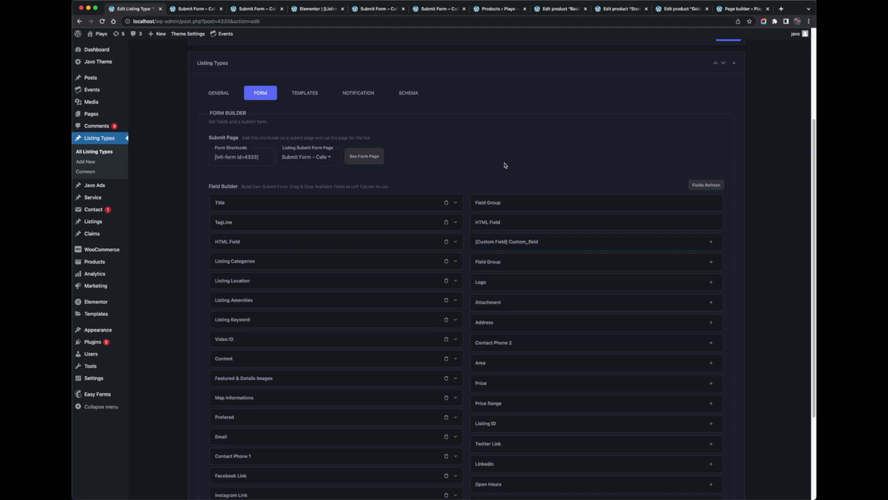
Open the Place listing type for editing and examine the fields in its form builder.
{"action": "left_click", "coordinate": [101, 152]}
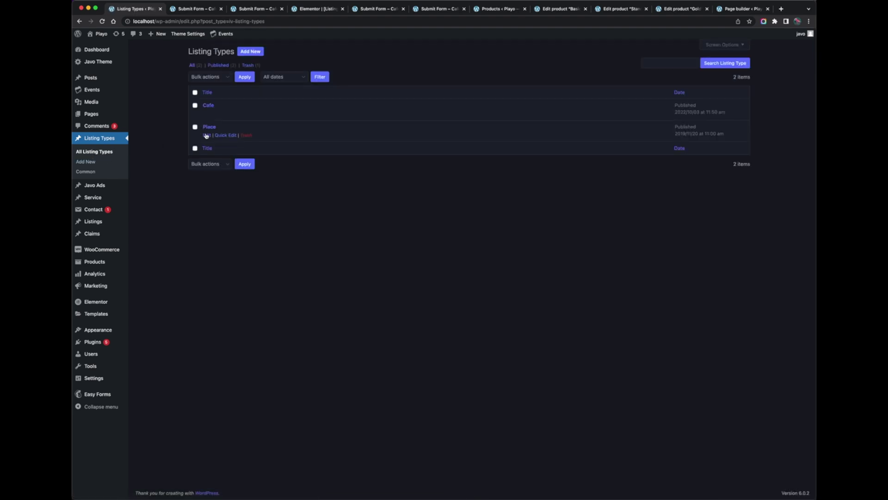
{"action": "left_click", "coordinate": [205, 135]}
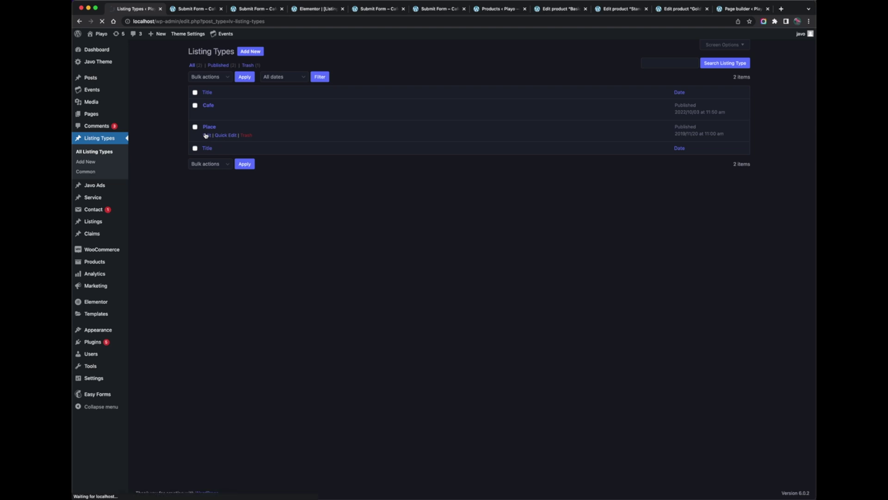
{"action": "left_click", "coordinate": [261, 209]}
{"action": "scroll", "coordinate": [359, 304], "scroll_direction": "down", "scroll_amount": 1}
{"action": "scroll", "coordinate": [358, 304], "scroll_direction": "down", "scroll_amount": 5}
{"action": "scroll", "coordinate": [358, 304], "scroll_direction": "up", "scroll_amount": 8}
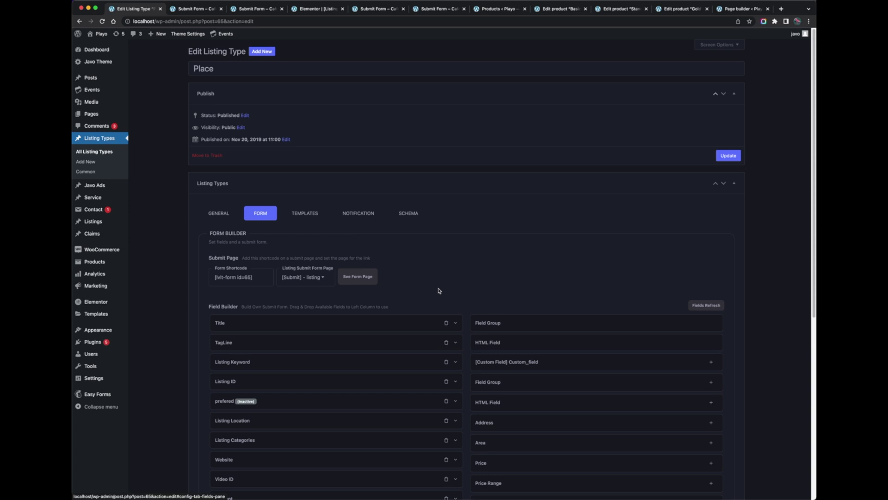